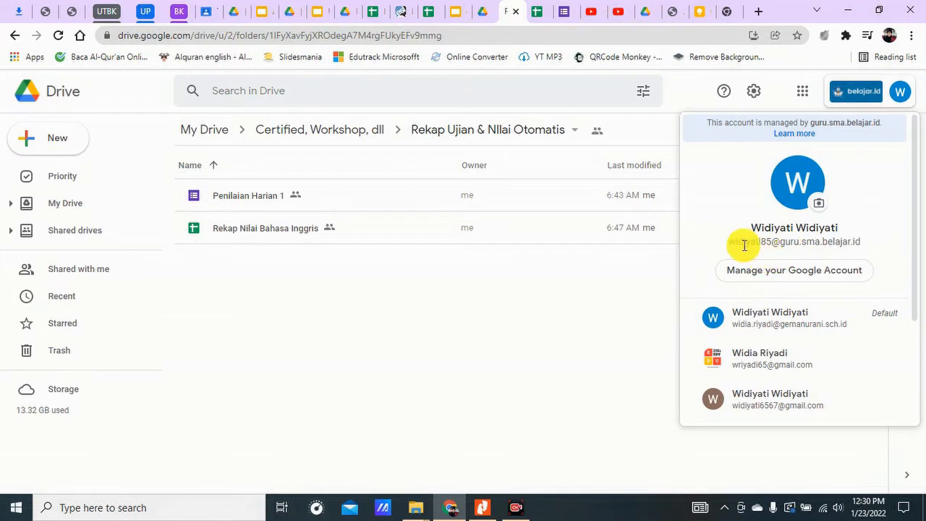
Step: Examine the Penilaian Harian 1 form and the Rekap Nilai Bahasa Inggris spreadsheet in the Rekap Ujian & NIlai Otomatis folder
{"action": "left_click", "coordinate": [559, 320]}
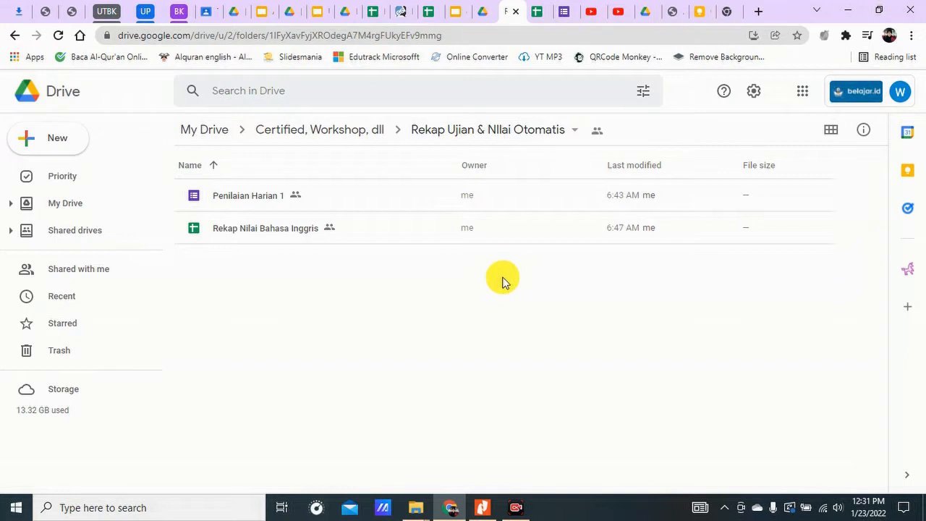
{"action": "left_click", "coordinate": [131, 38]}
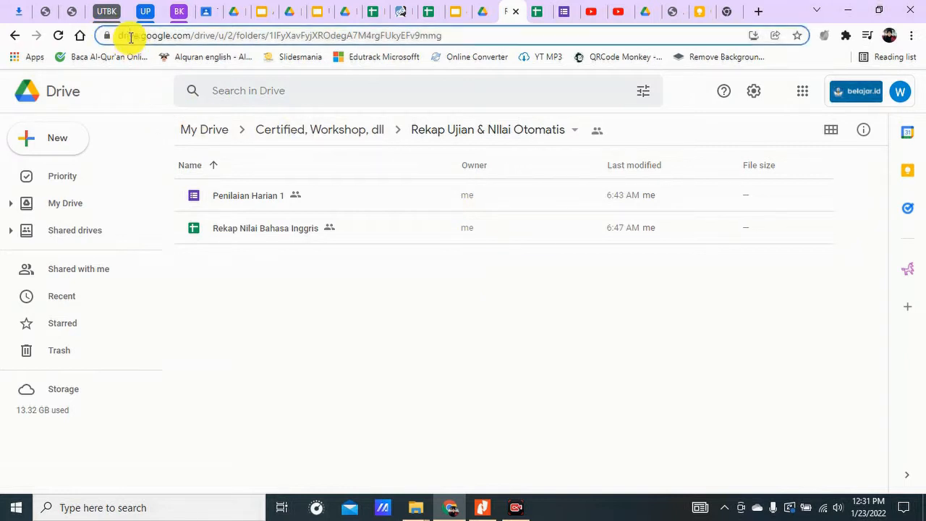
{"action": "left_click", "coordinate": [281, 282]}
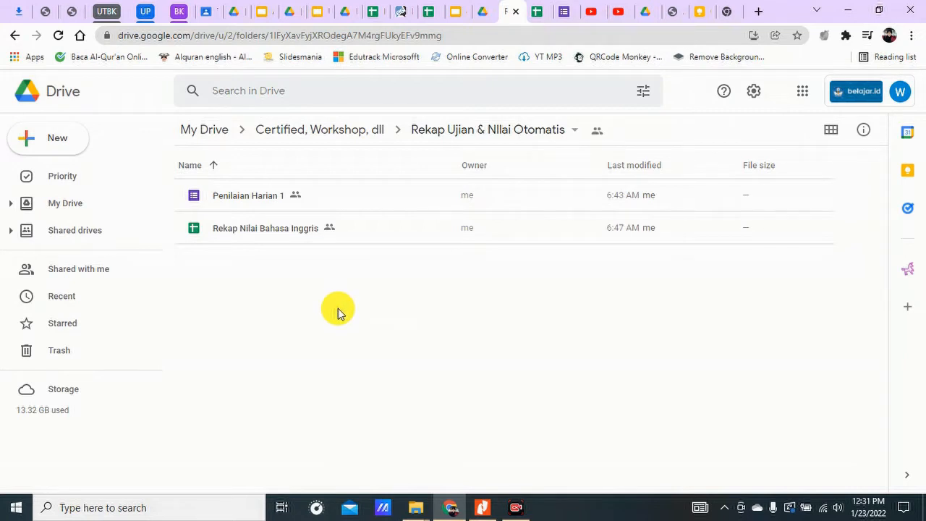
{"action": "left_click", "coordinate": [241, 204]}
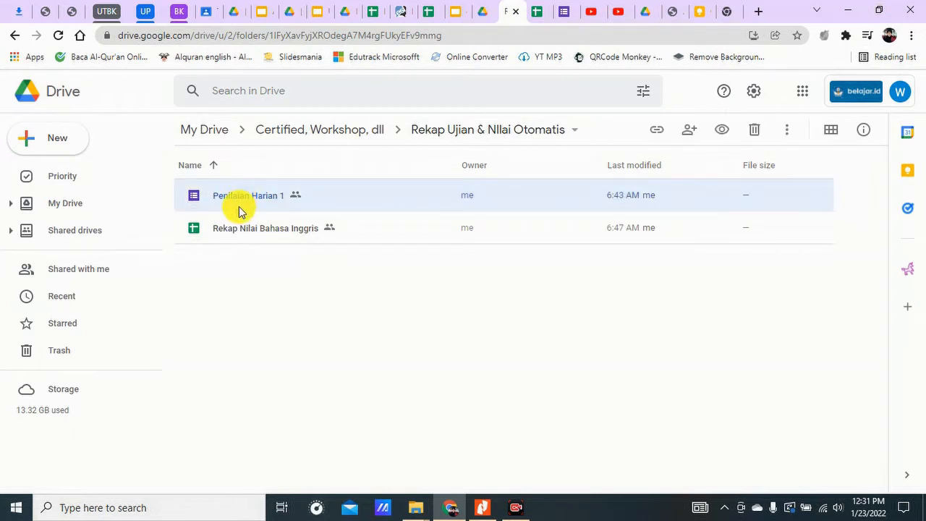
{"action": "left_click", "coordinate": [243, 239]}
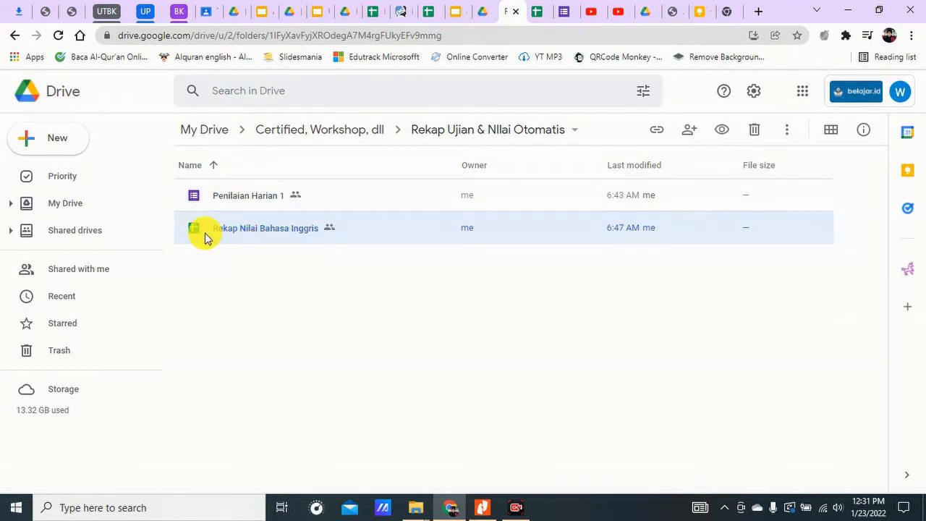
{"action": "left_click", "coordinate": [266, 259]}
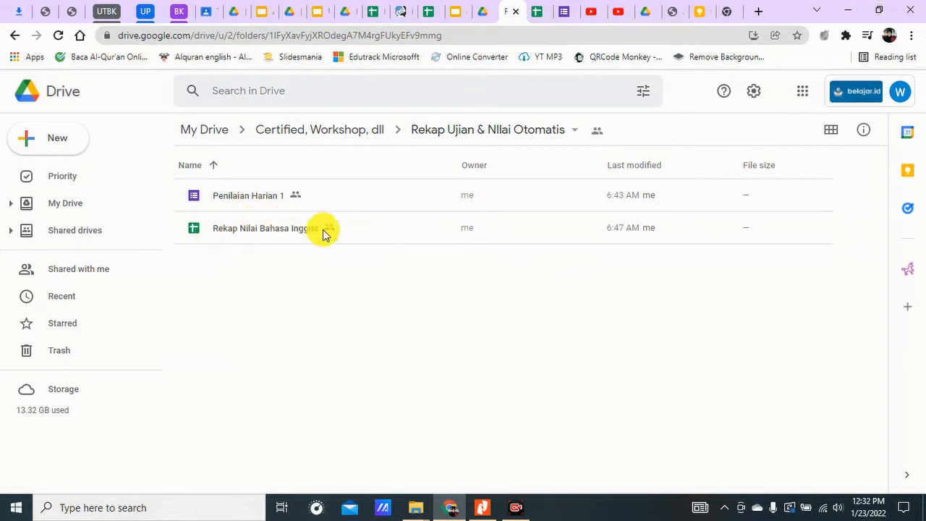
Step: Switch to the Rekap Nilai Bahasa Inggris spreadsheet and compare its 11 MIA and 11 IIS class sheets, ending on 11 MIA
{"action": "left_click", "coordinate": [536, 9]}
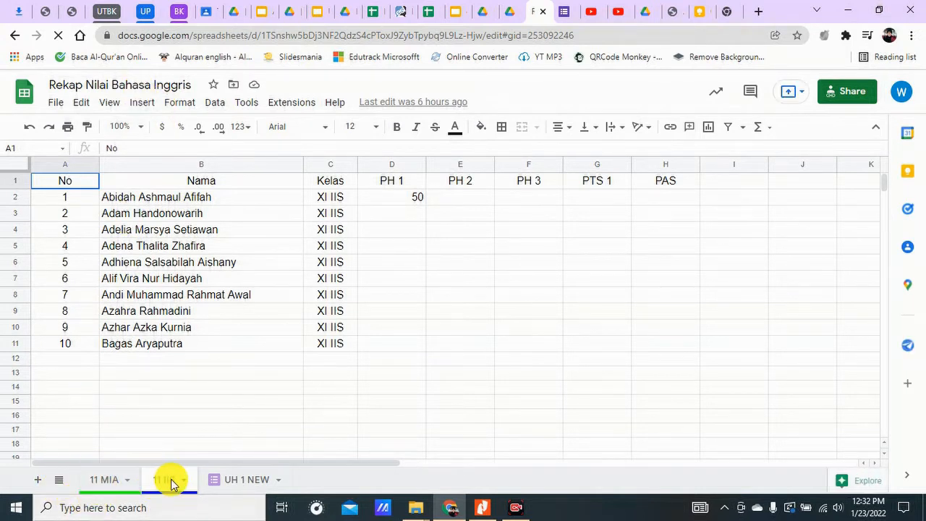
{"action": "left_click", "coordinate": [105, 486]}
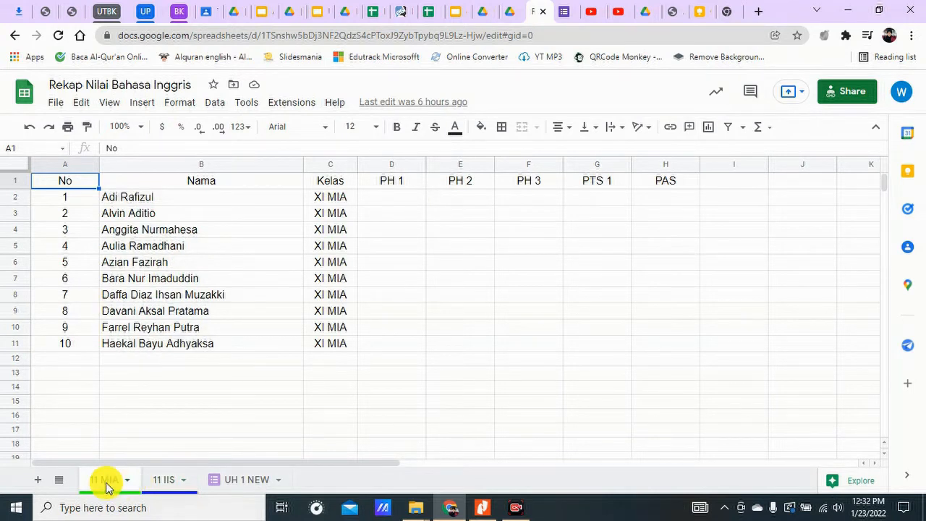
{"action": "left_click", "coordinate": [162, 489]}
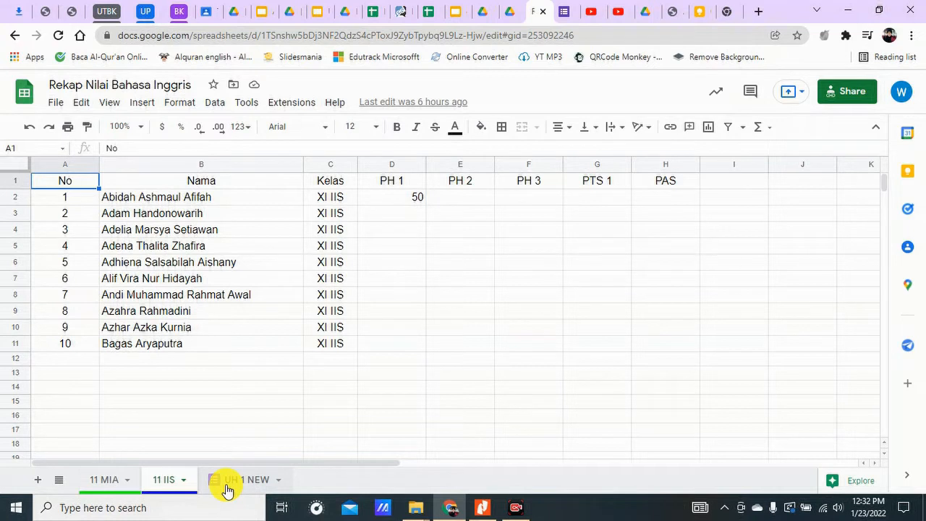
{"action": "left_click", "coordinate": [94, 481]}
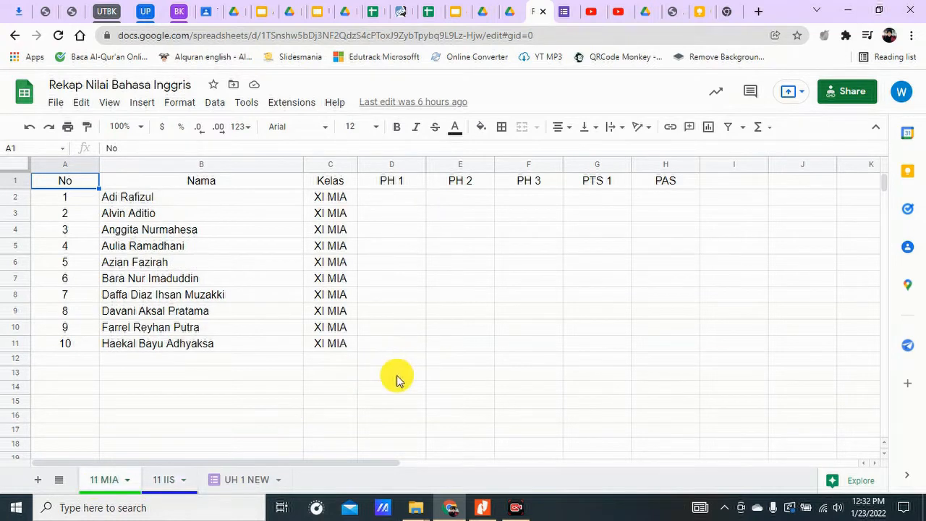
{"action": "left_click", "coordinate": [397, 375]}
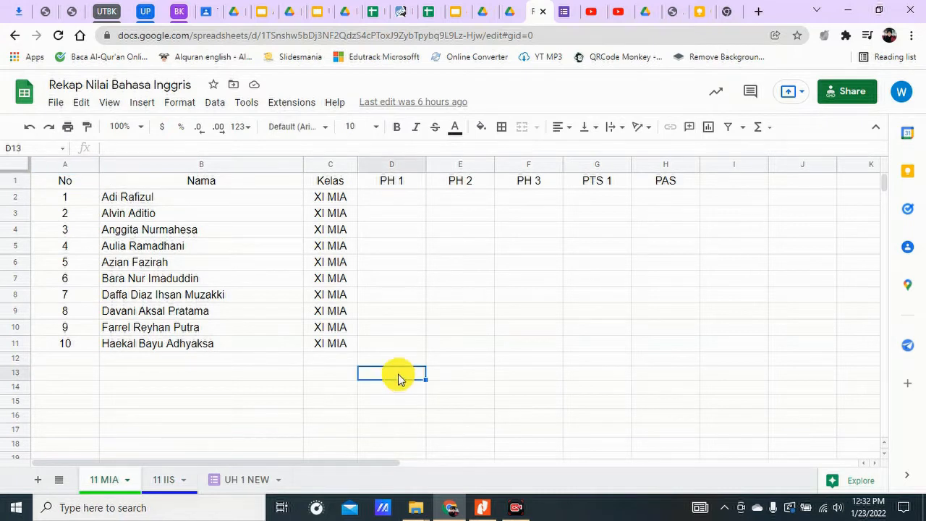
{"action": "left_click", "coordinate": [444, 377]}
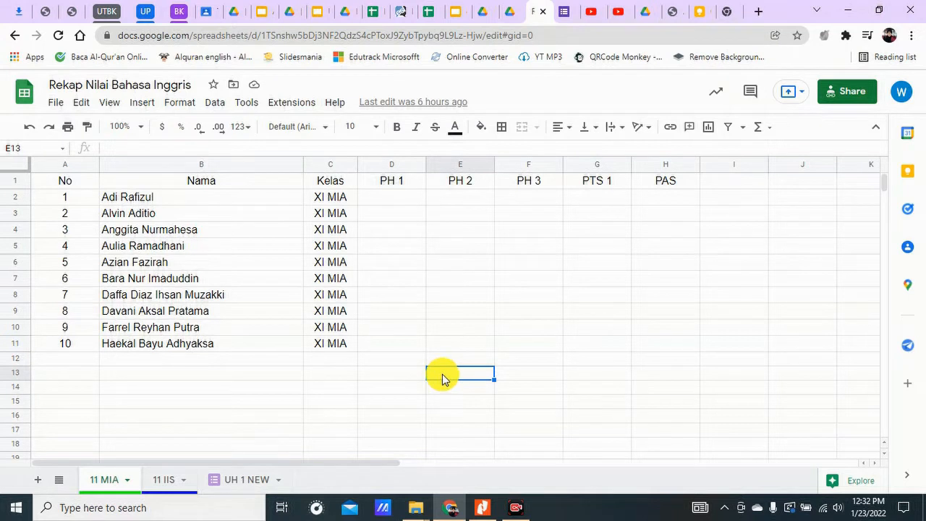
Step: Examine the No, Nama and Kelas columns of the 11 MIA sheet, plus the group of score columns D to H
{"action": "left_click", "coordinate": [70, 168]}
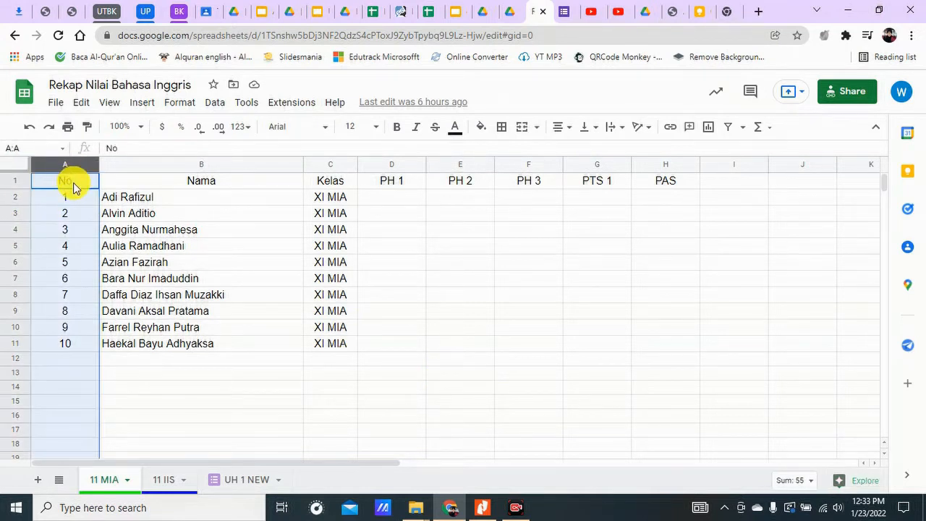
{"action": "left_click", "coordinate": [173, 166]}
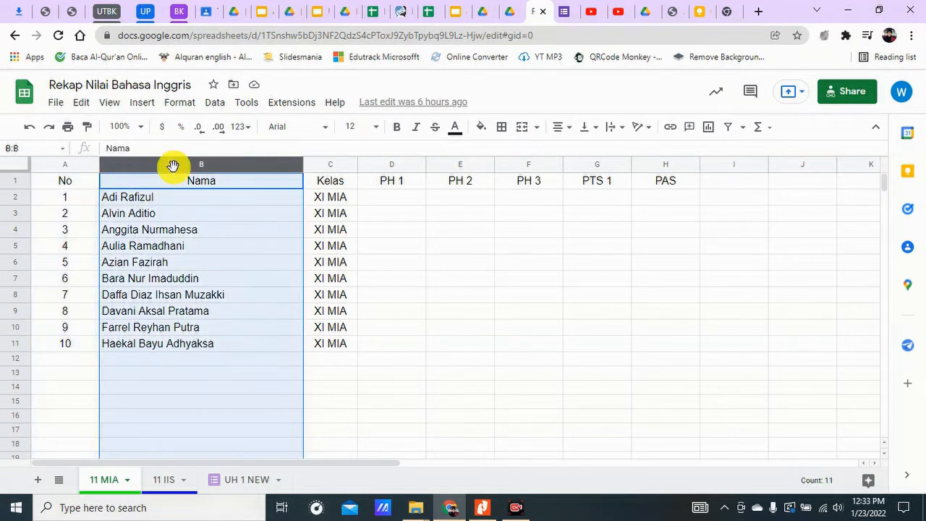
{"action": "left_click", "coordinate": [323, 167]}
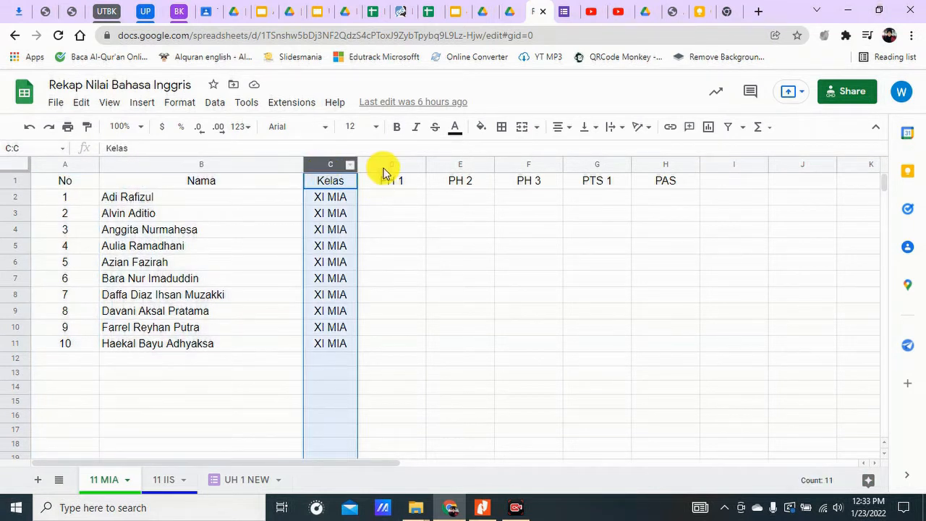
{"action": "left_click_drag", "start_coordinate": [383, 166], "coordinate": [660, 172]}
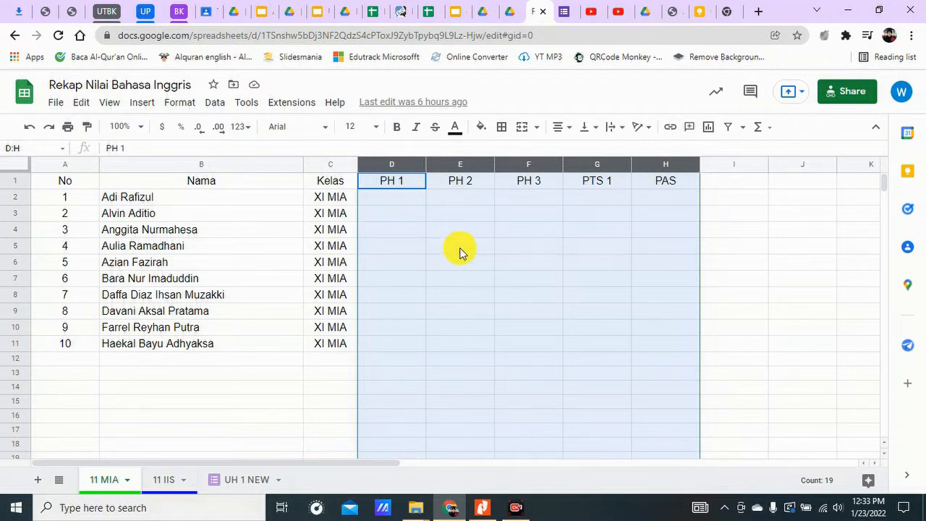
{"action": "left_click", "coordinate": [404, 231]}
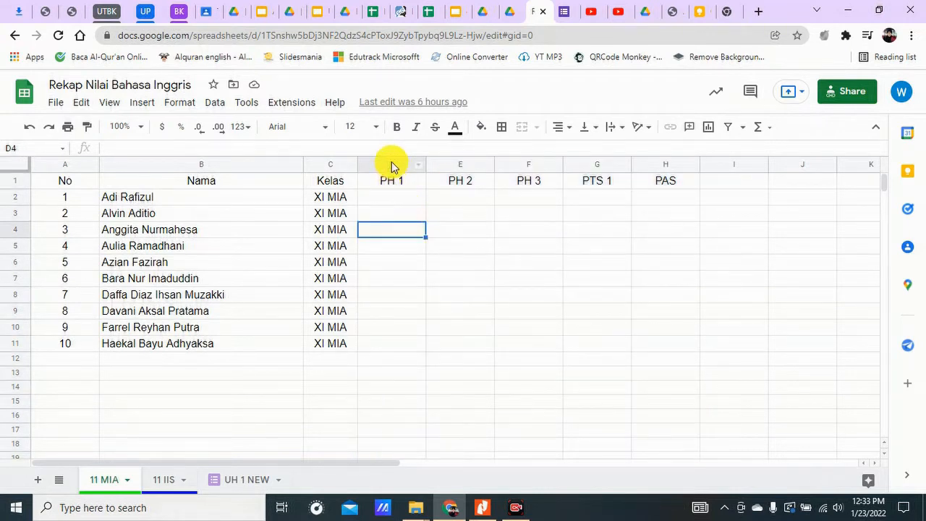
Step: Examine the PH 1, PH 2, PH 3, PTS 1 and PAS score columns one by one, finishing with all five together
{"action": "left_click", "coordinate": [391, 167]}
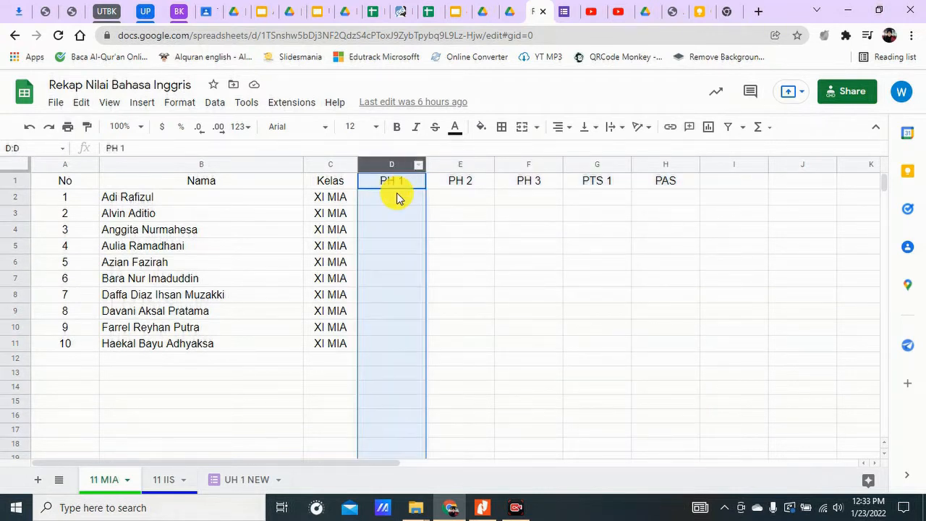
{"action": "left_click", "coordinate": [451, 163]}
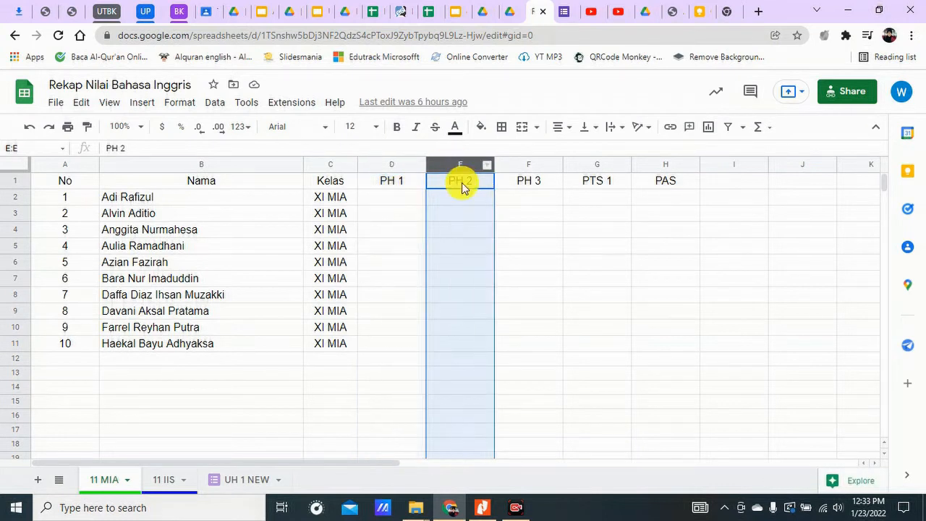
{"action": "left_click", "coordinate": [525, 165]}
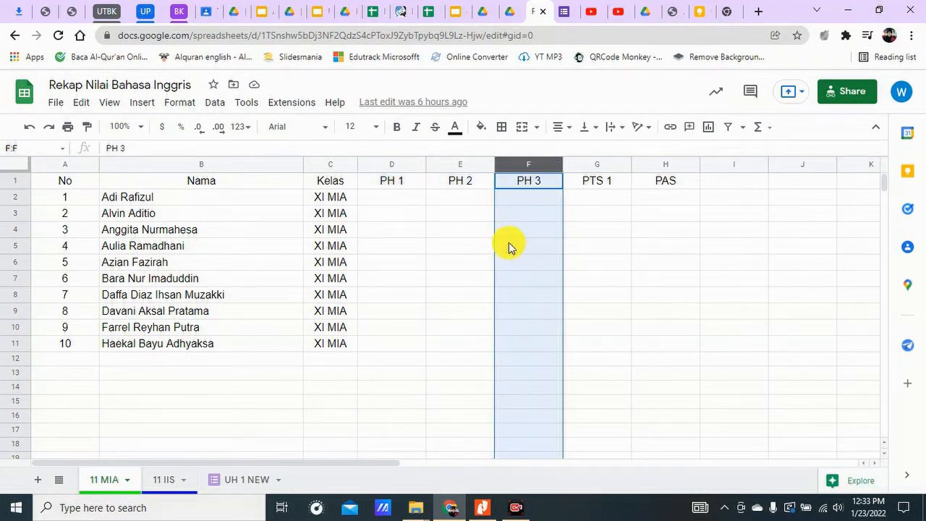
{"action": "left_click", "coordinate": [591, 171]}
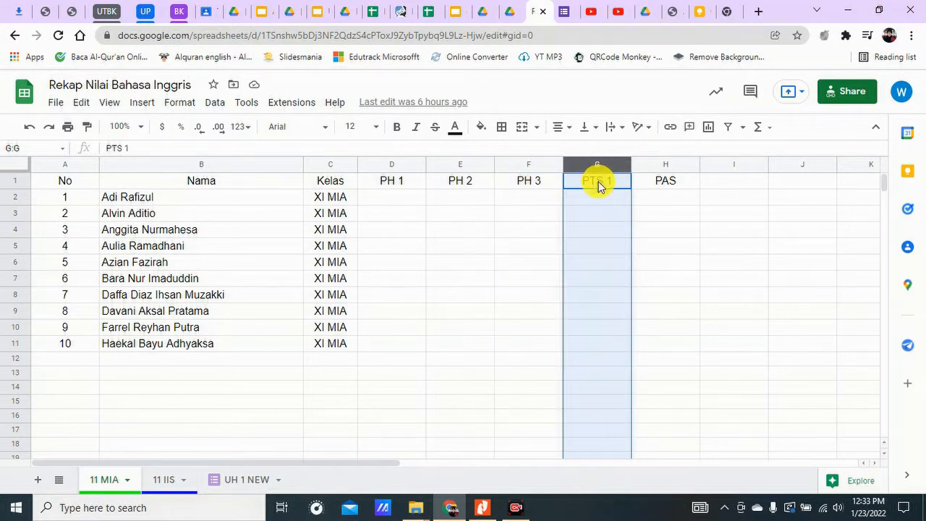
{"action": "left_click", "coordinate": [661, 166]}
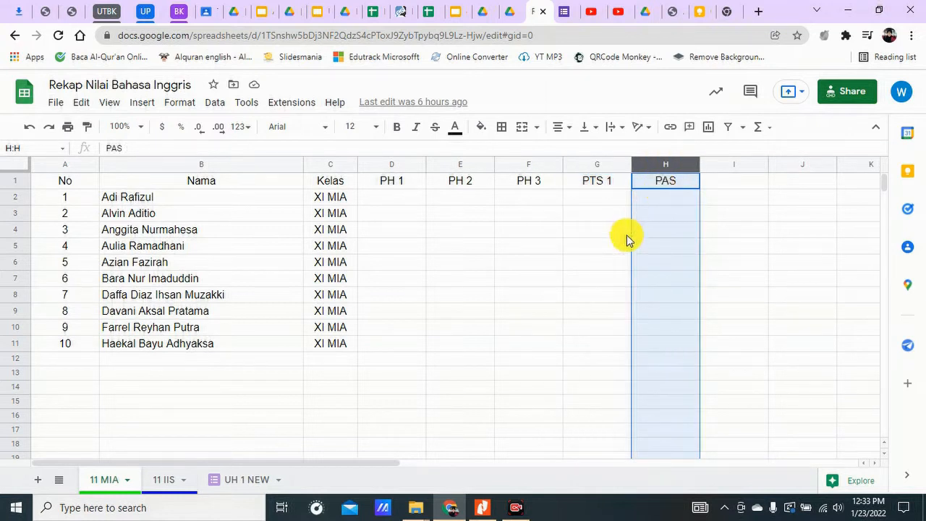
{"action": "left_click", "coordinate": [613, 184]}
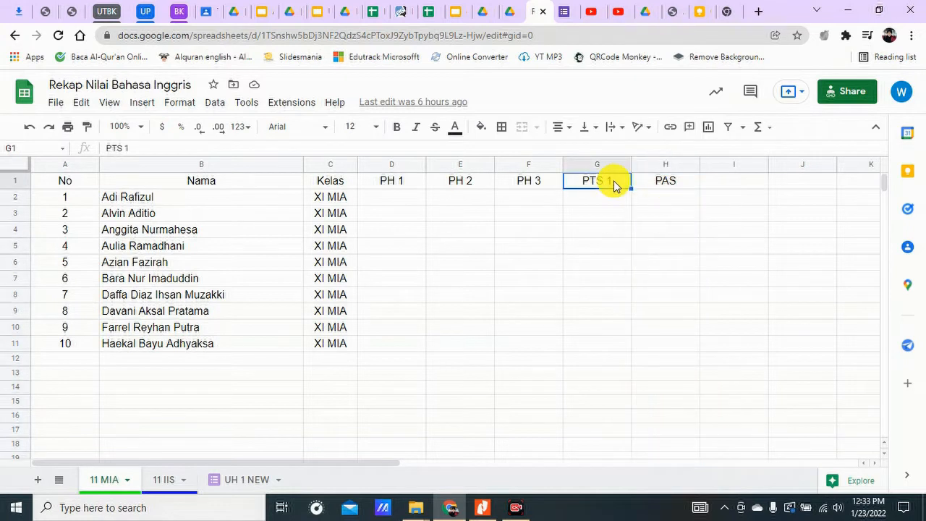
{"action": "left_click", "coordinate": [666, 182]}
{"action": "left_click", "coordinate": [614, 183]}
{"action": "left_click", "coordinate": [399, 164]}
{"action": "left_click_drag", "start_coordinate": [444, 171], "coordinate": [661, 191]}
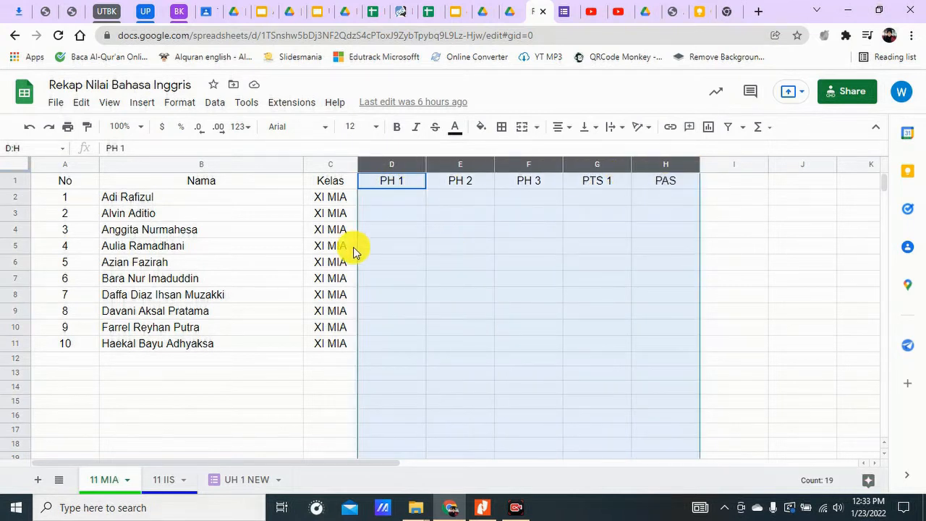
{"action": "left_click", "coordinate": [403, 222]}
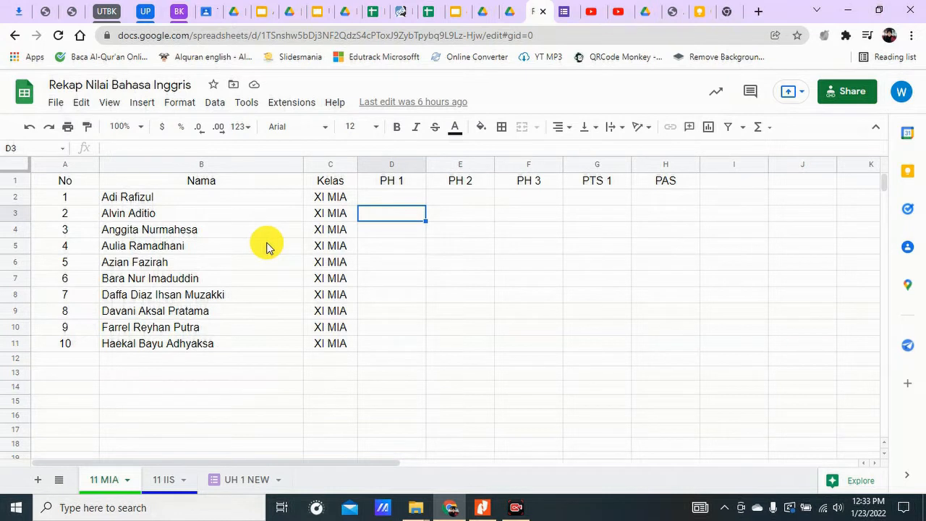
Step: Inspect the student name list, the PH 1 formula in D2, the score range D2:H11 and the class entries on the 11 MIA sheet
{"action": "left_click", "coordinate": [171, 206]}
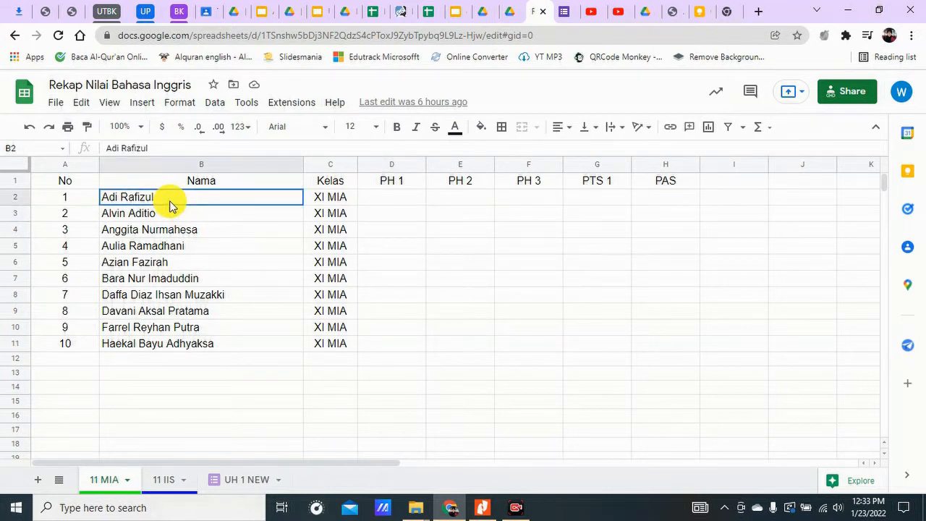
{"action": "left_click_drag", "start_coordinate": [172, 204], "coordinate": [189, 371]}
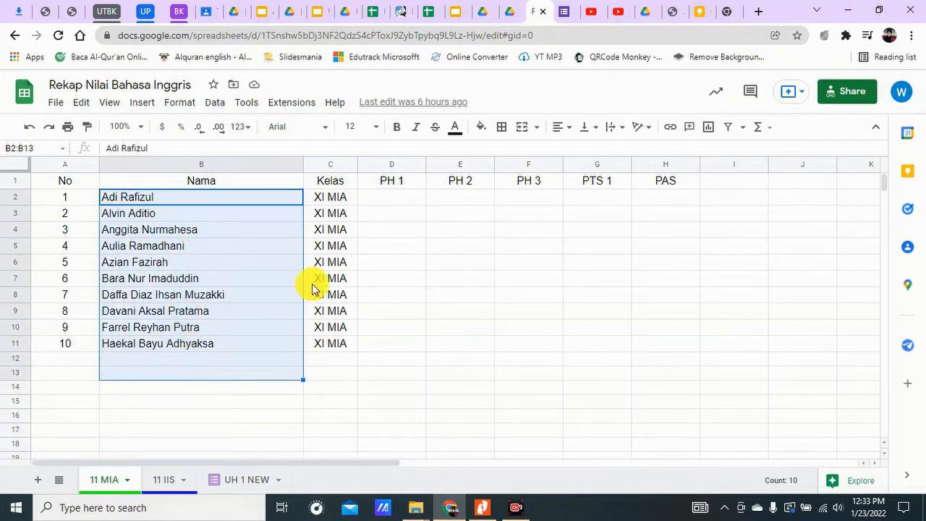
{"action": "left_click", "coordinate": [405, 203]}
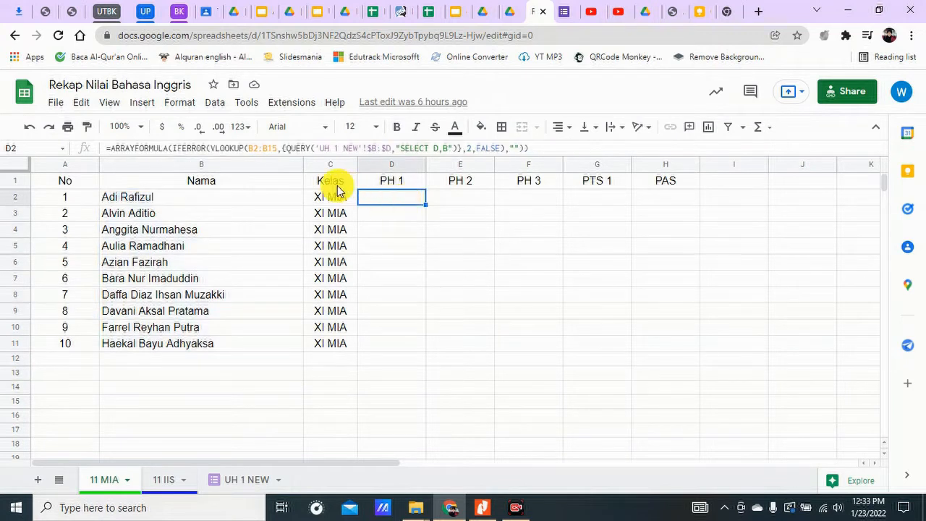
{"action": "left_click", "coordinate": [331, 201]}
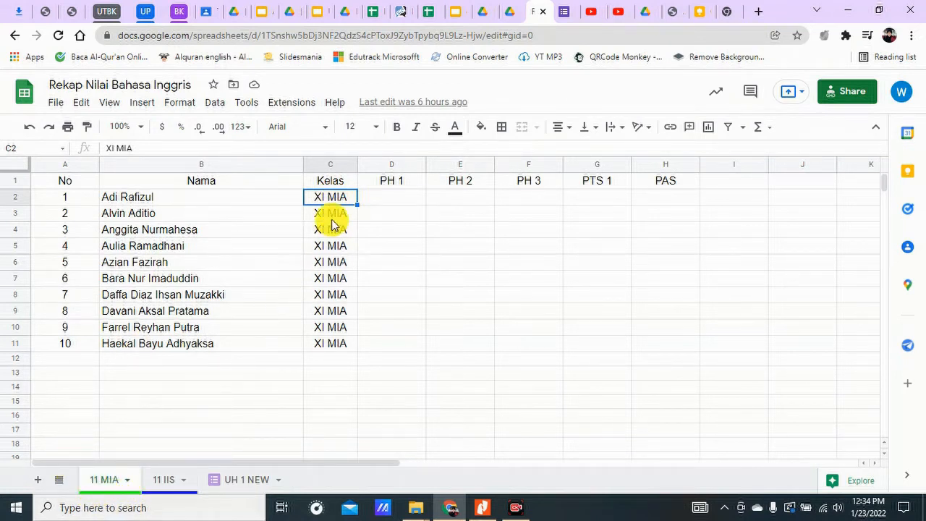
{"action": "left_click", "coordinate": [405, 201]}
{"action": "left_click", "coordinate": [728, 372], "text": "shift"}
{"action": "mouse_move", "coordinate": [665, 341]}
{"action": "left_mouse_down"}
{"action": "mouse_move", "coordinate": [661, 334]}
{"action": "mouse_move", "coordinate": [670, 344]}
{"action": "left_mouse_up"}
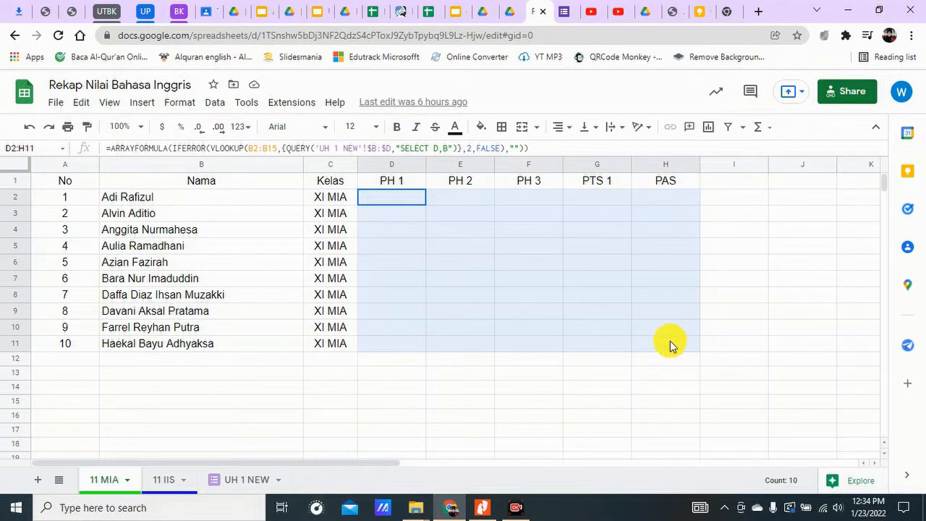
{"action": "left_click_drag", "start_coordinate": [670, 340], "coordinate": [670, 340]}
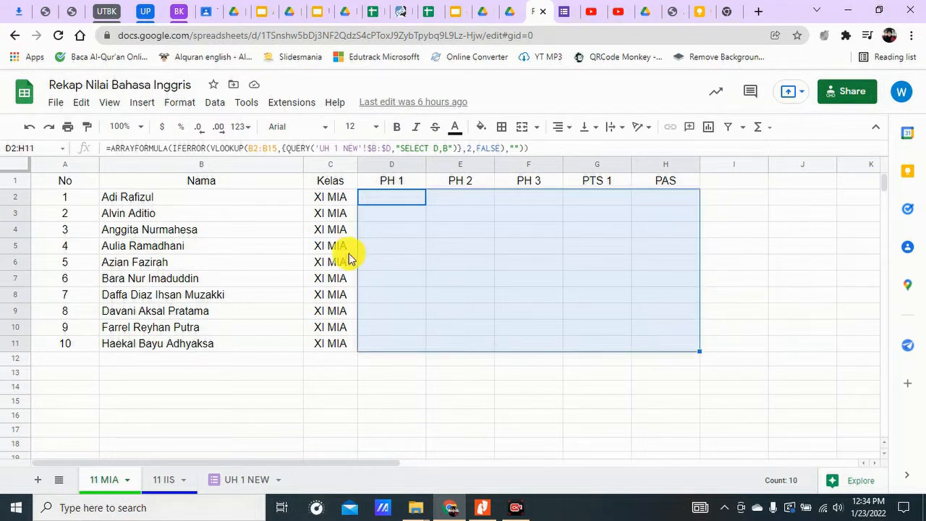
{"action": "left_click", "coordinate": [329, 201]}
{"action": "left_click_drag", "start_coordinate": [329, 201], "coordinate": [340, 345]}
{"action": "left_click", "coordinate": [332, 246]}
{"action": "left_click", "coordinate": [331, 196]}
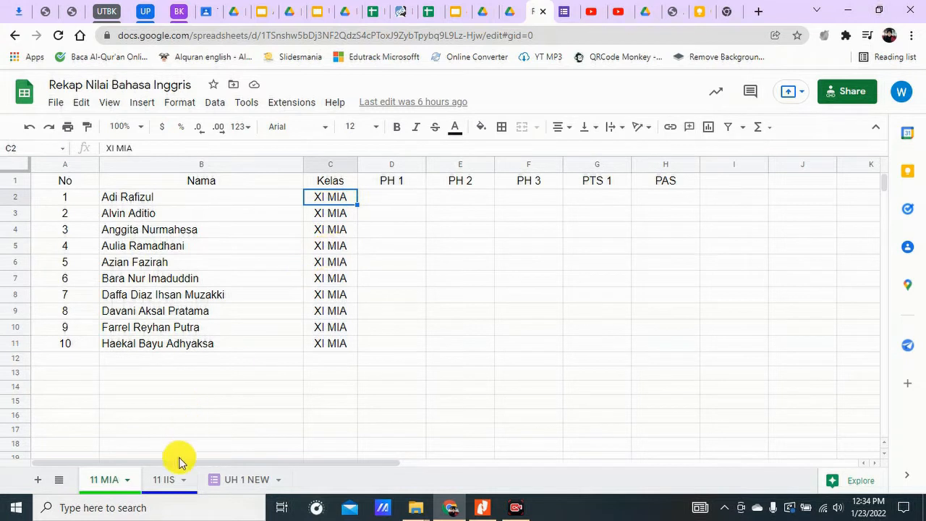
Step: Review the sheet options of 11 MIA and 11 IIS, including renaming, and inspect the first student's name and class on 11 IIS
{"action": "left_click", "coordinate": [127, 480]}
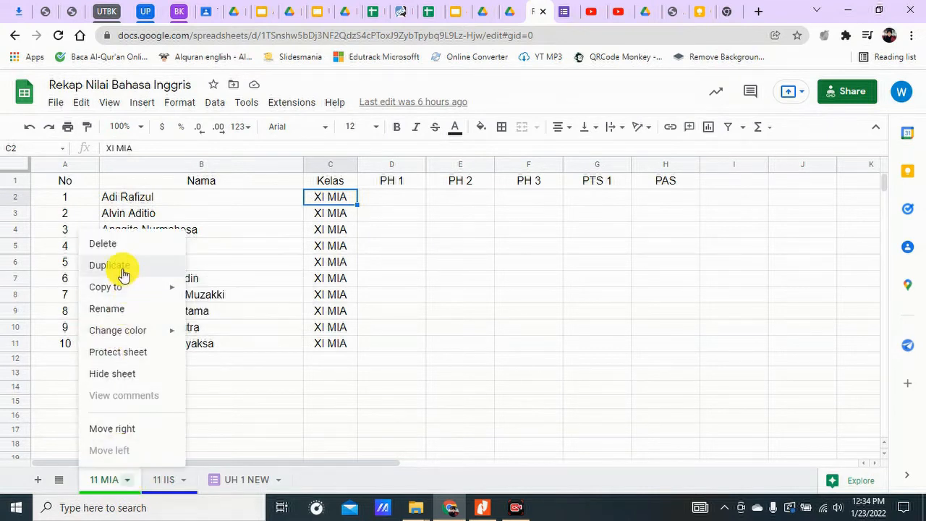
{"action": "left_click", "coordinate": [152, 483]}
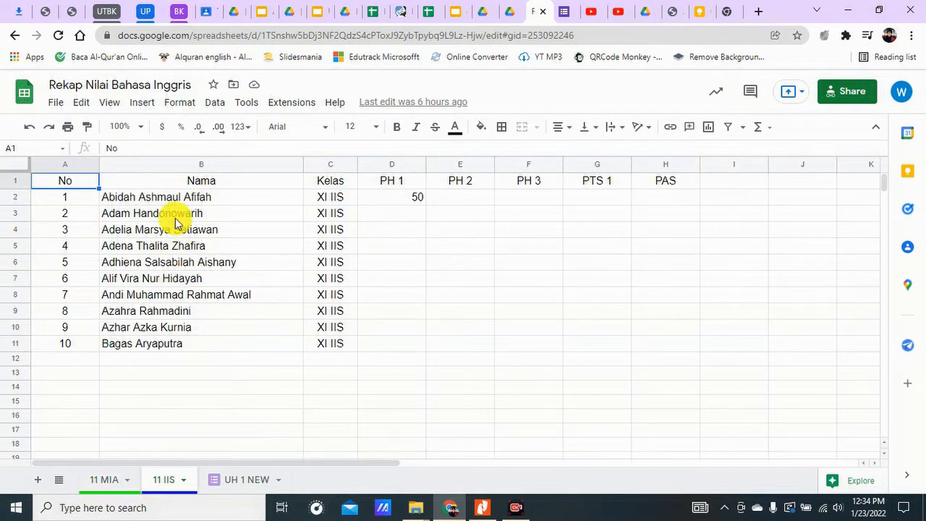
{"action": "left_click", "coordinate": [183, 482]}
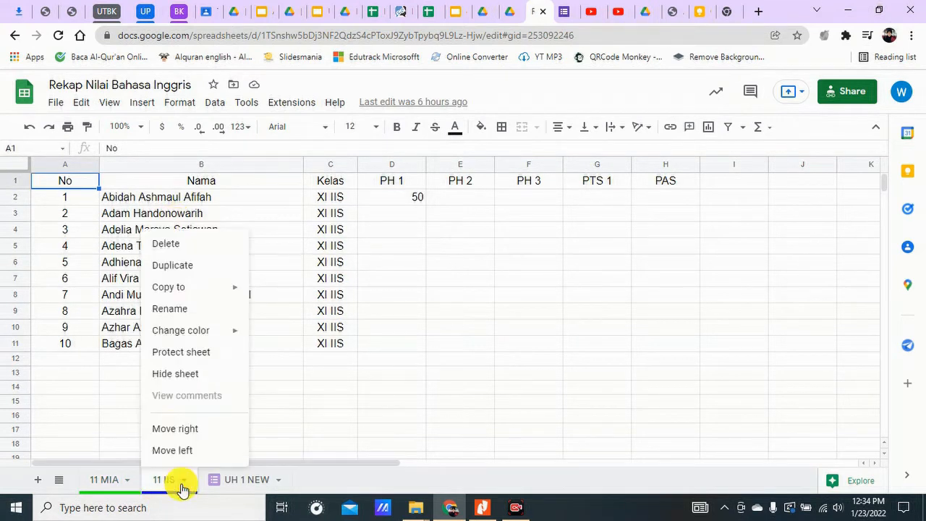
{"action": "left_click", "coordinate": [191, 307]}
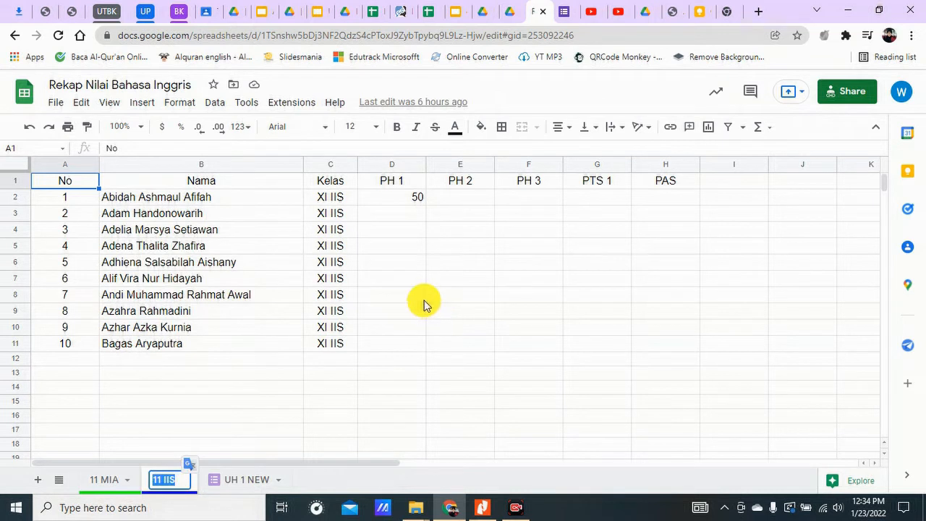
{"action": "left_click", "coordinate": [171, 486]}
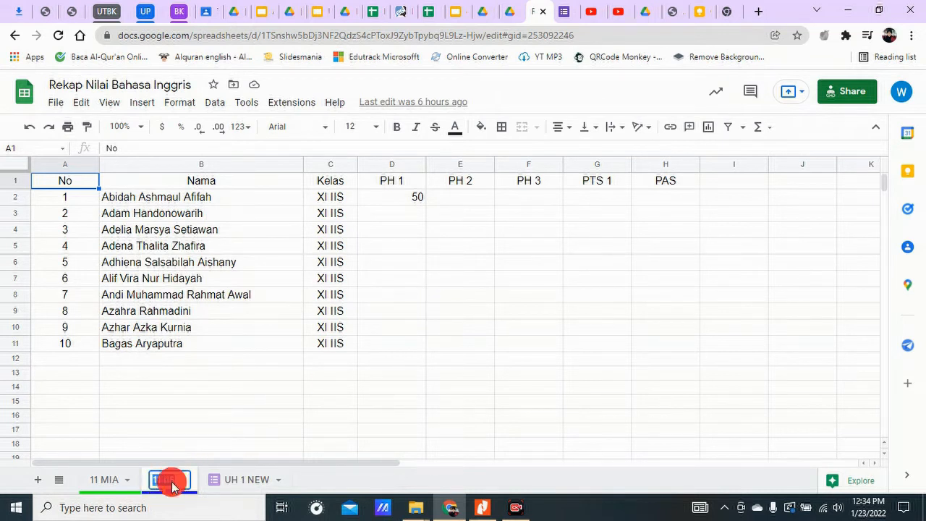
{"action": "left_click", "coordinate": [241, 405]}
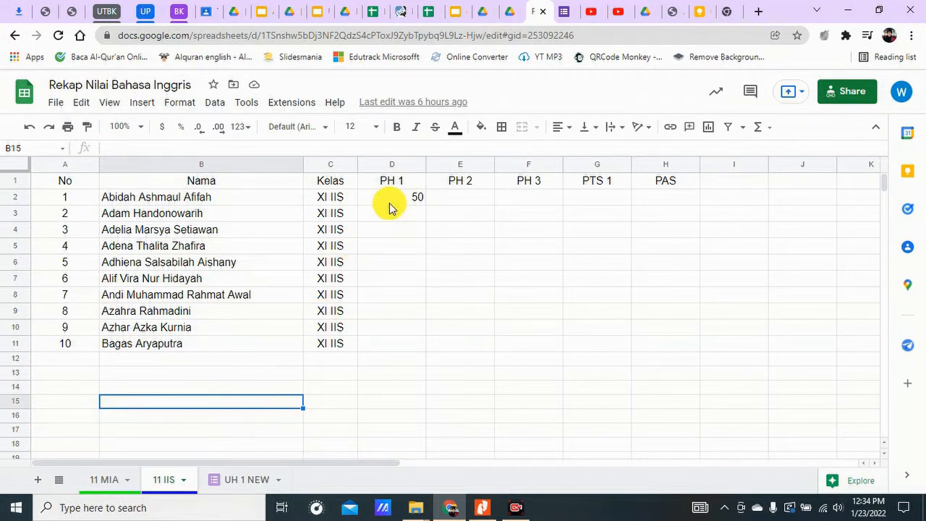
{"action": "left_click", "coordinate": [186, 203]}
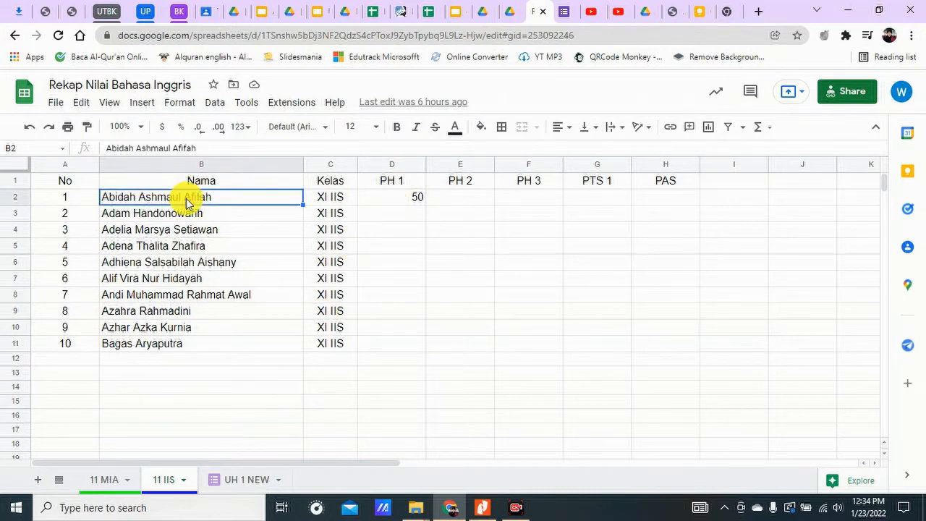
{"action": "left_click", "coordinate": [327, 200]}
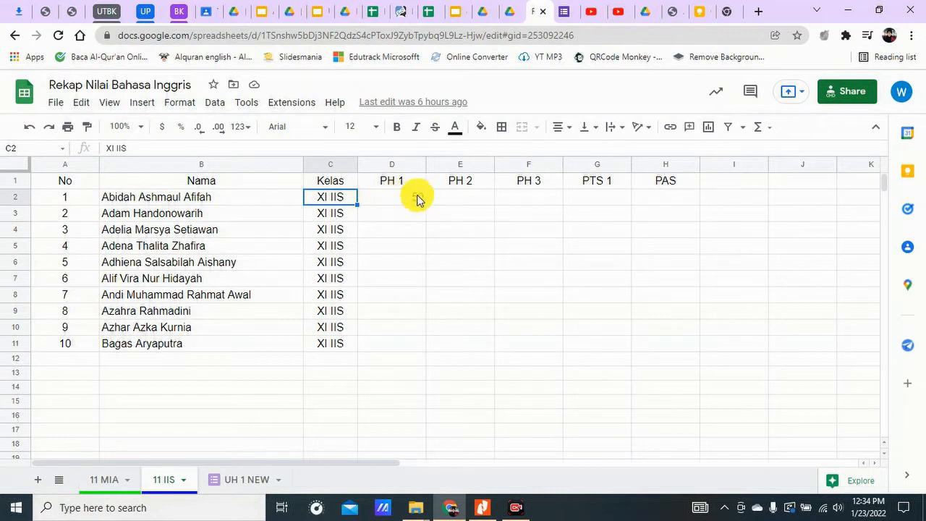
Step: Open the UH 1 NEW response sheet and examine its Timestamp, Score, Class and two Name columns
{"action": "left_click", "coordinate": [235, 480]}
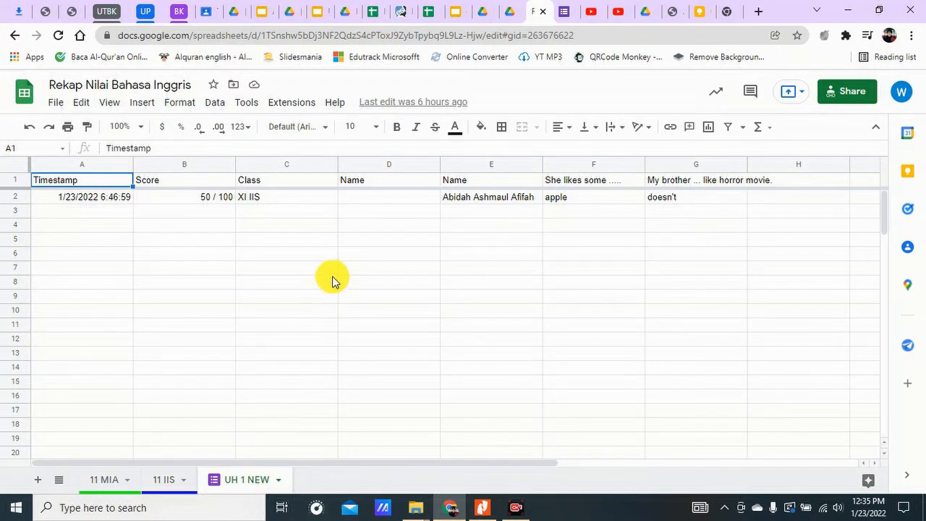
{"action": "left_click", "coordinate": [98, 198]}
{"action": "left_click", "coordinate": [192, 201]}
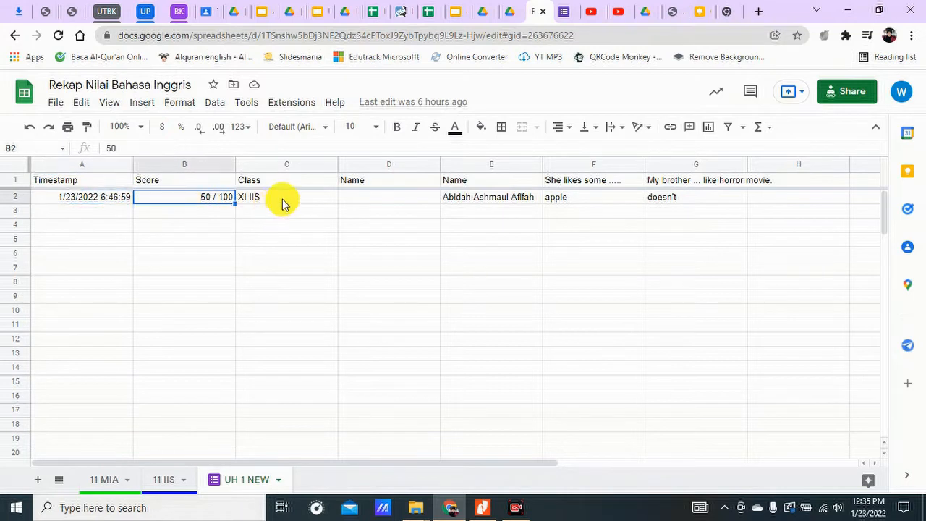
{"action": "left_click", "coordinate": [282, 200]}
{"action": "left_click", "coordinate": [403, 197]}
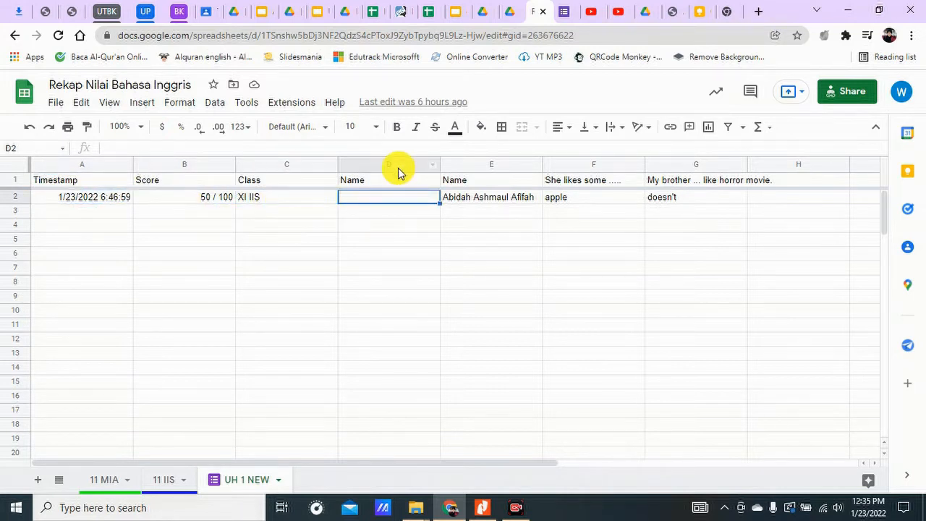
{"action": "left_click", "coordinate": [398, 165]}
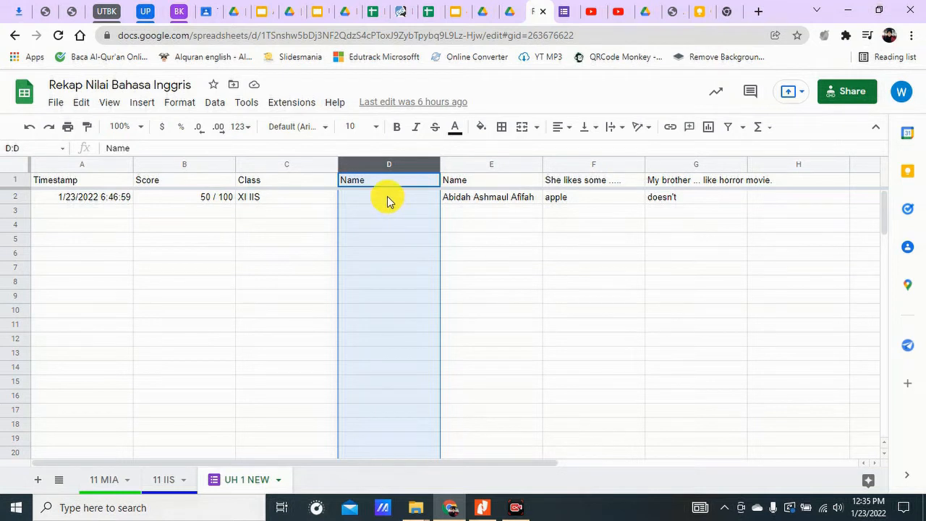
{"action": "left_click", "coordinate": [477, 165]}
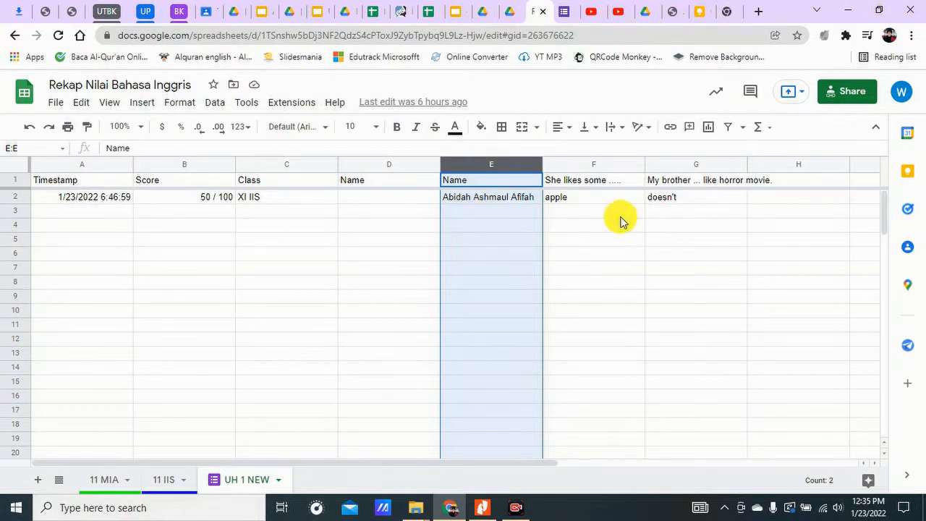
Step: Examine the two question columns, F and G, on the UH 1 NEW response sheet
{"action": "left_click", "coordinate": [598, 166]}
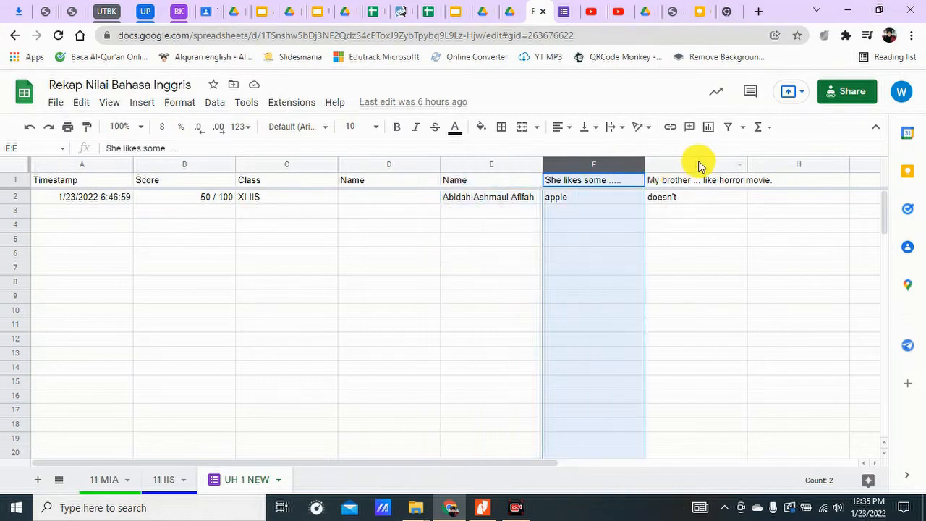
{"action": "left_click", "coordinate": [697, 160]}
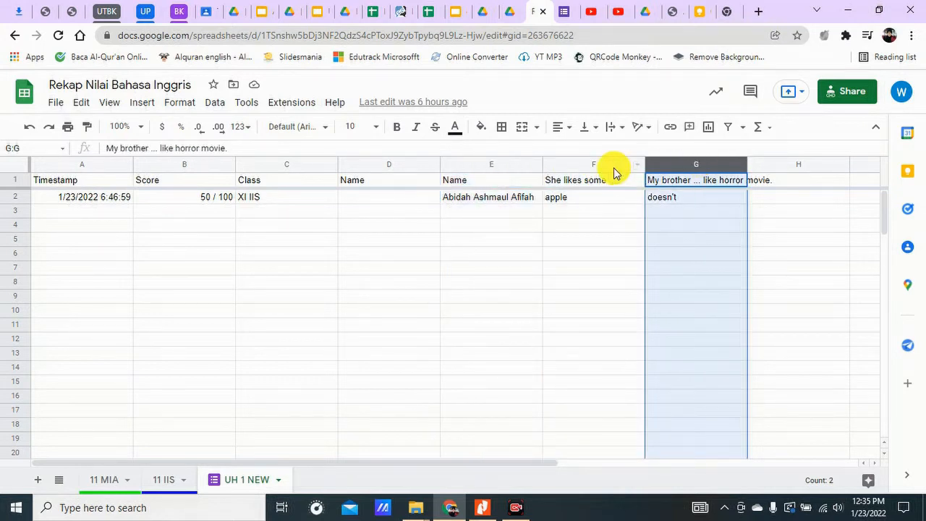
{"action": "left_click", "coordinate": [598, 208]}
{"action": "left_click", "coordinate": [656, 214]}
{"action": "left_click", "coordinate": [604, 211]}
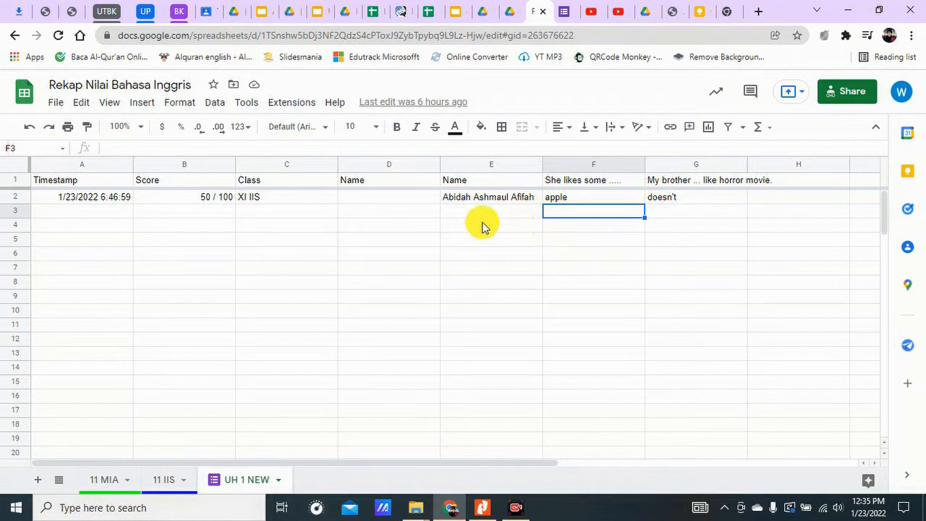
Step: Compare the score and student name of the UH 1 NEW response with that student's row on the 11 IIS sheet
{"action": "left_click", "coordinate": [185, 205]}
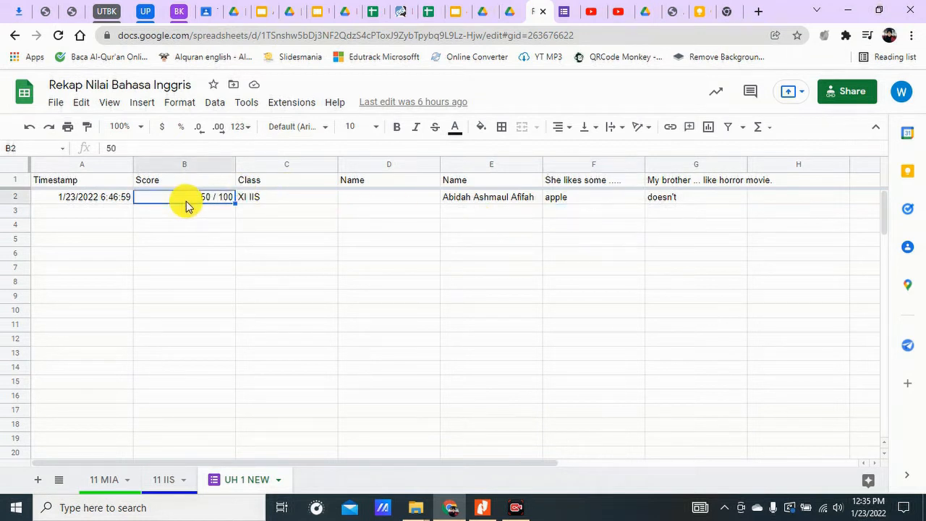
{"action": "left_click", "coordinate": [457, 201]}
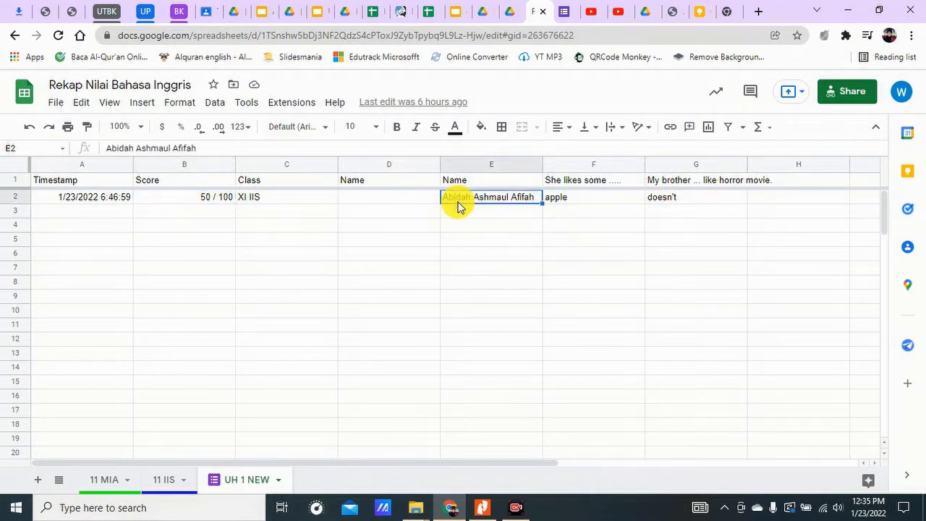
{"action": "left_click", "coordinate": [165, 195]}
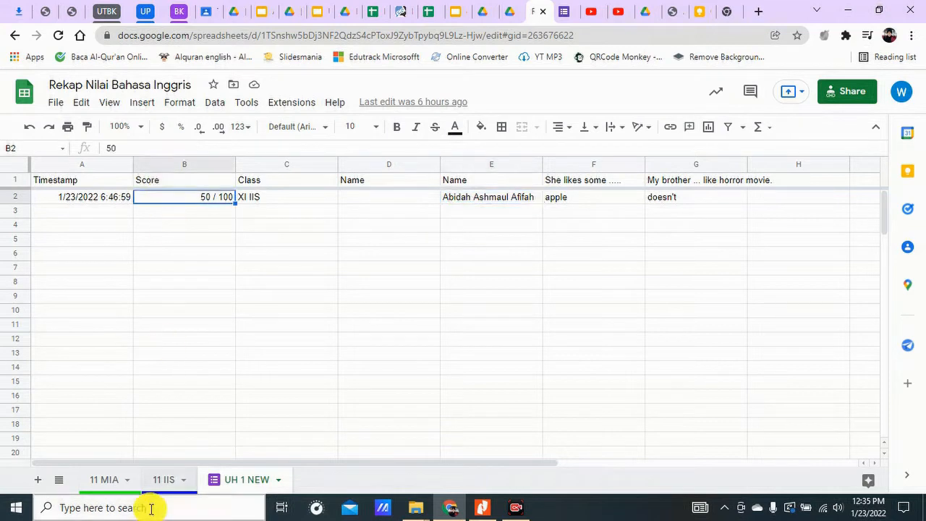
{"action": "left_click", "coordinate": [167, 480]}
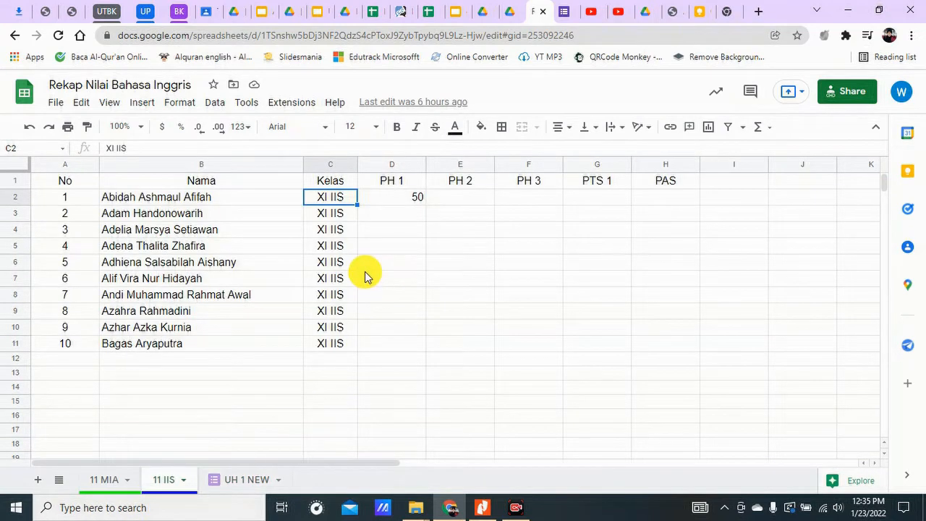
{"action": "left_click", "coordinate": [207, 205]}
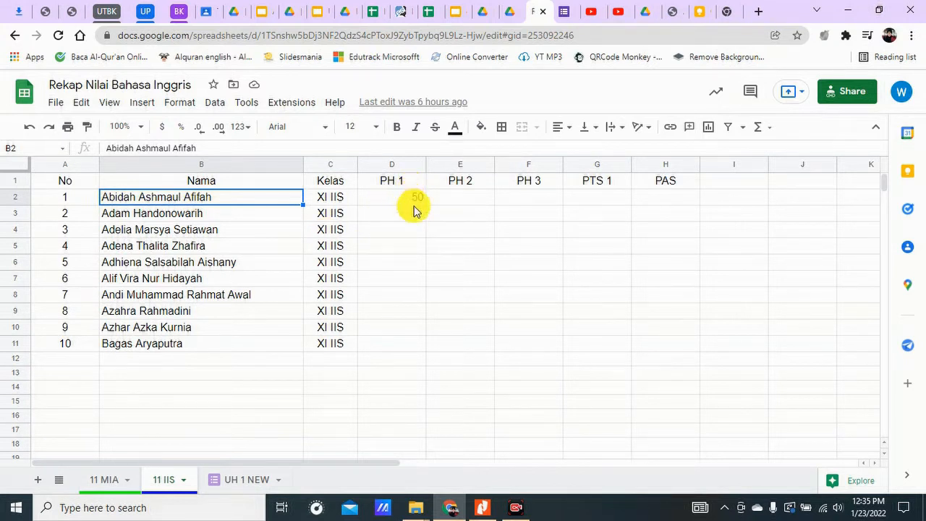
{"action": "left_click", "coordinate": [468, 205]}
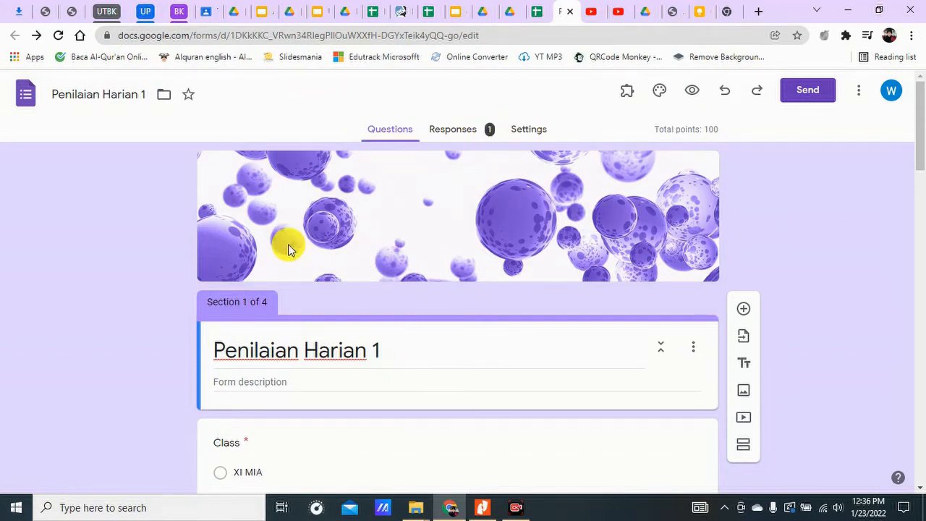
Step: Look over the header, colour and font theme options of the Penilaian Harian 1 form and close them
{"action": "left_click", "coordinate": [660, 93]}
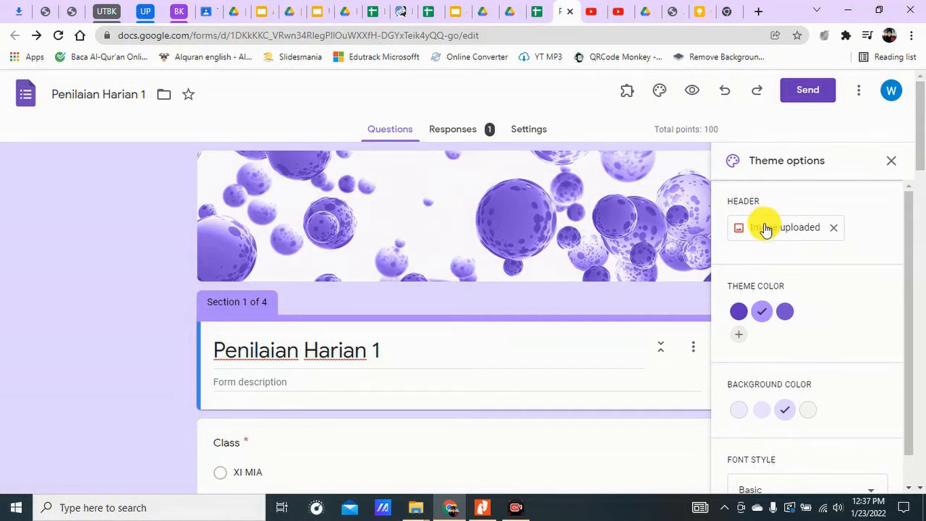
{"action": "scroll", "coordinate": [781, 275], "scroll_direction": "down", "scroll_amount": 1}
{"action": "scroll", "coordinate": [783, 284], "scroll_direction": "up", "scroll_amount": 1}
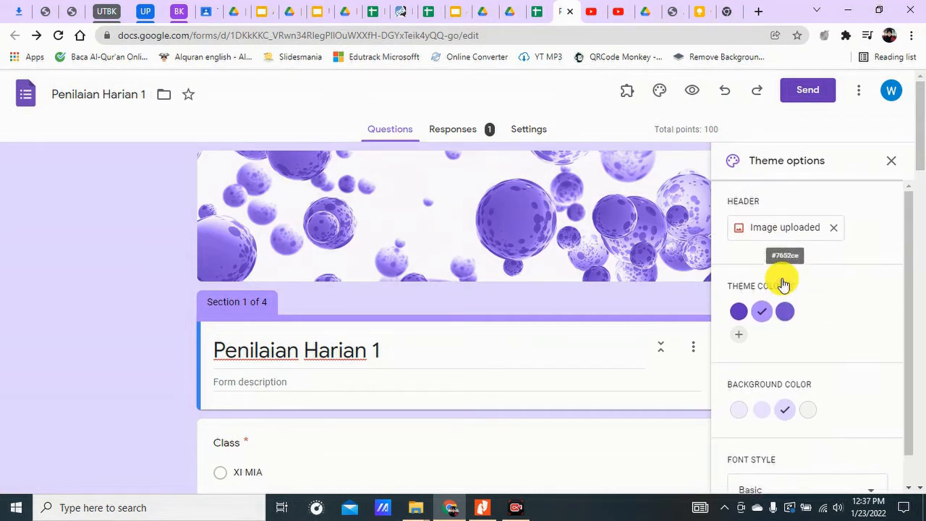
{"action": "left_click", "coordinate": [888, 161]}
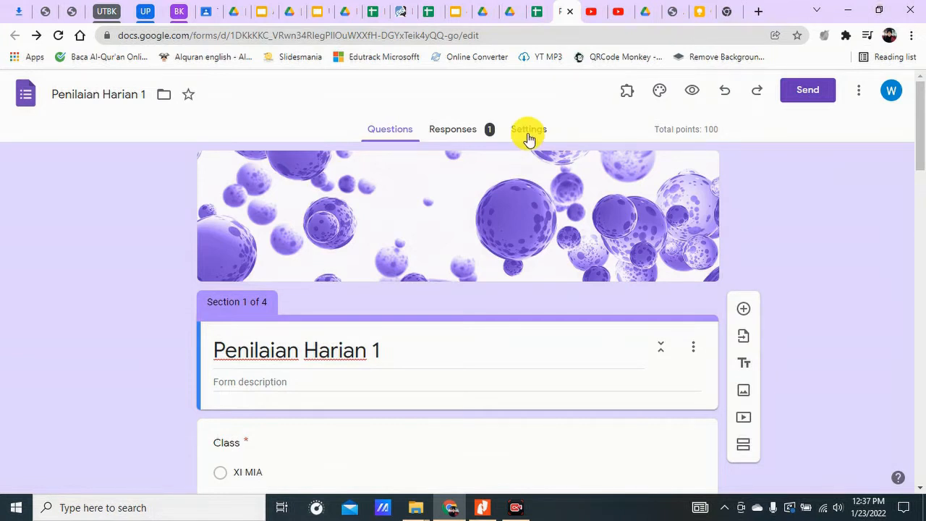
Step: Review the form's quiz settings, from grade release to the default question point value, plus the expanded Responses settings
{"action": "left_click", "coordinate": [528, 138]}
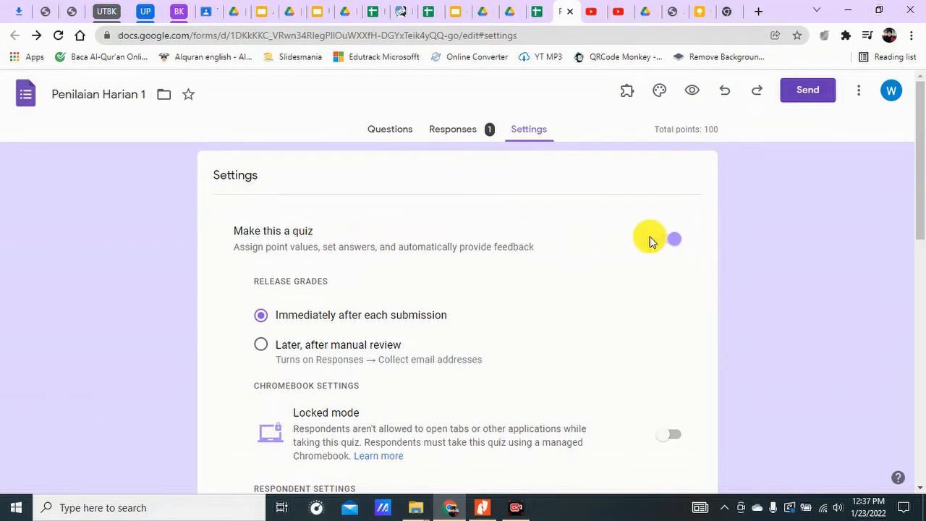
{"action": "scroll", "coordinate": [724, 288], "scroll_direction": "down", "scroll_amount": 3}
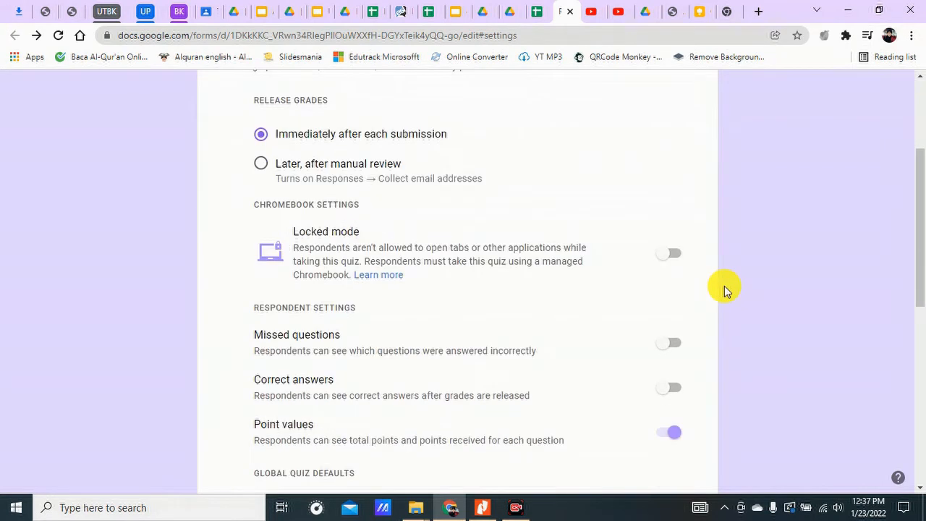
{"action": "scroll", "coordinate": [724, 287], "scroll_direction": "down", "scroll_amount": 3}
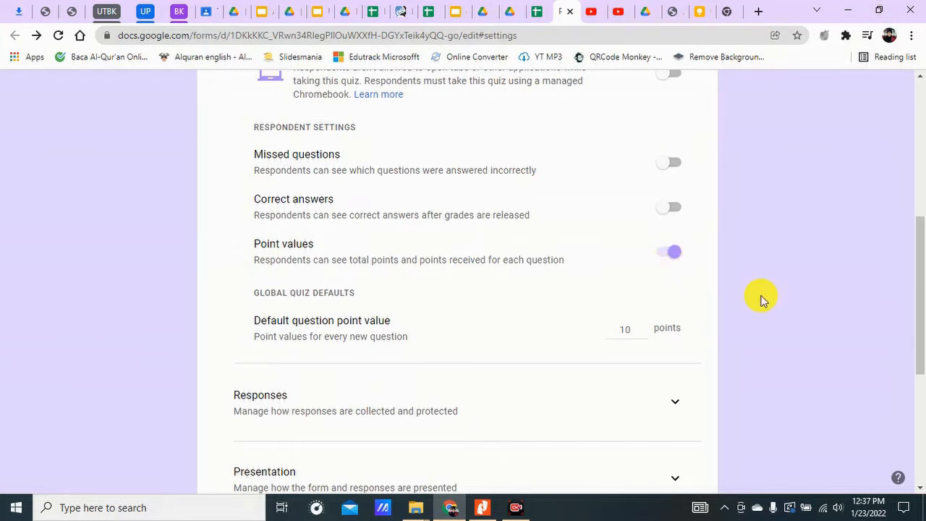
{"action": "scroll", "coordinate": [761, 300], "scroll_direction": "down", "scroll_amount": 3}
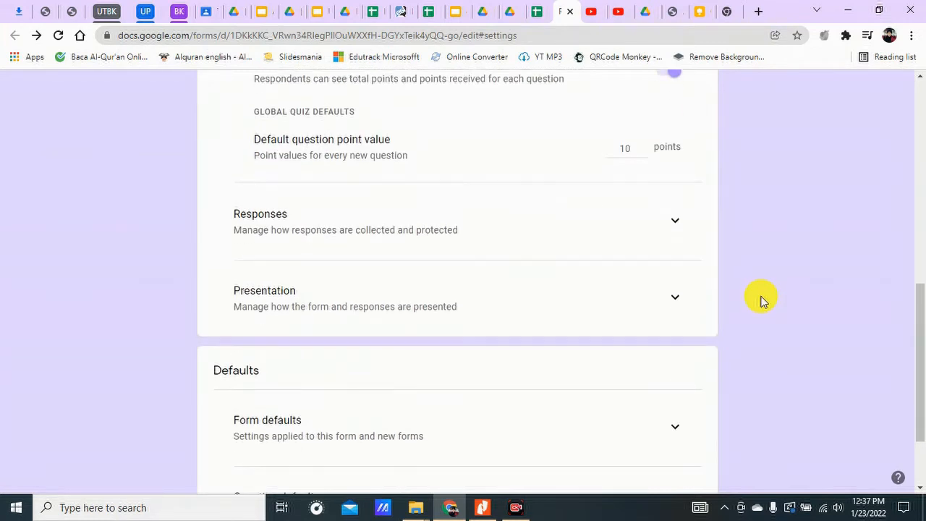
{"action": "left_click", "coordinate": [673, 224]}
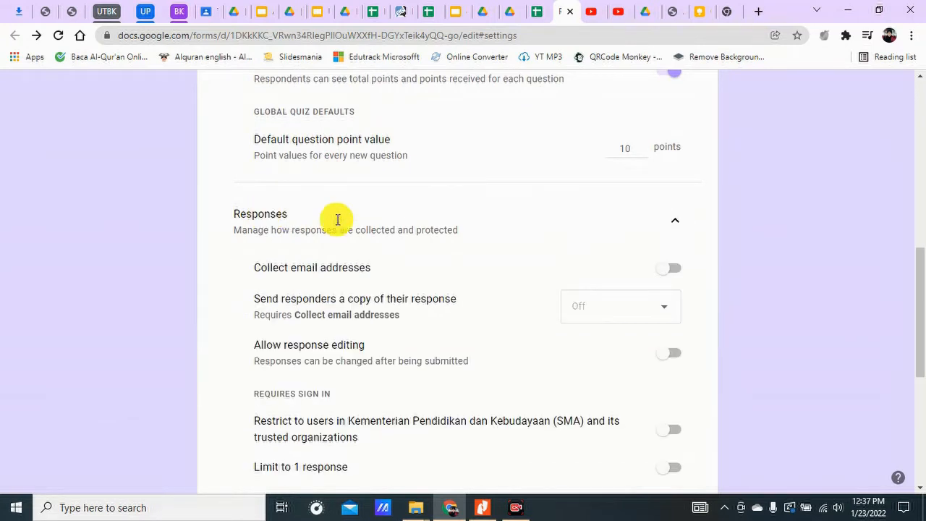
{"action": "scroll", "coordinate": [731, 280], "scroll_direction": "down", "scroll_amount": 3}
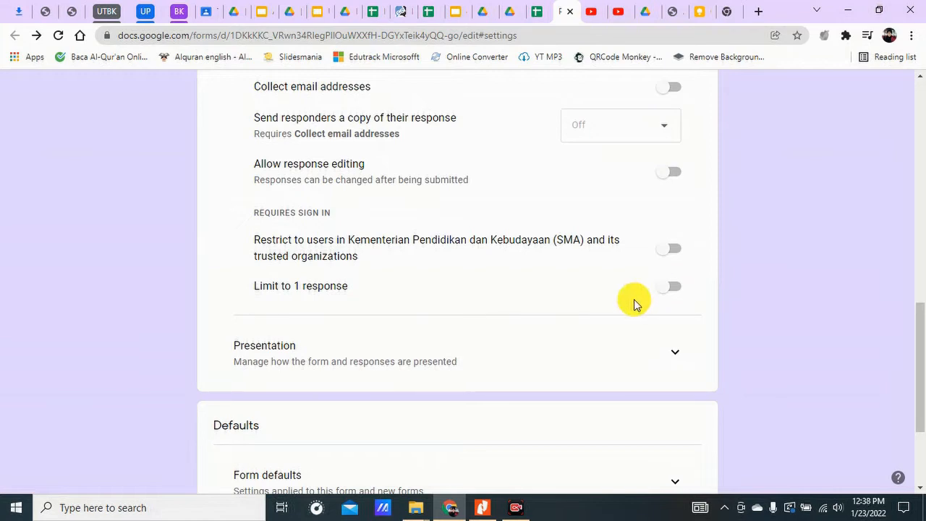
Step: Review the form's expanded Presentation settings, switching Shuffle question order off and back on
{"action": "left_click", "coordinate": [676, 356]}
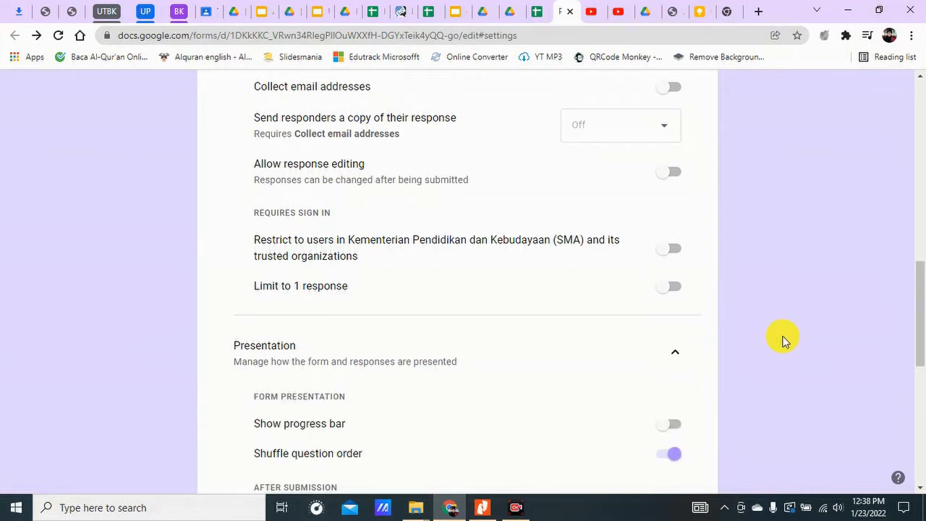
{"action": "scroll", "coordinate": [781, 337], "scroll_direction": "down", "scroll_amount": 3}
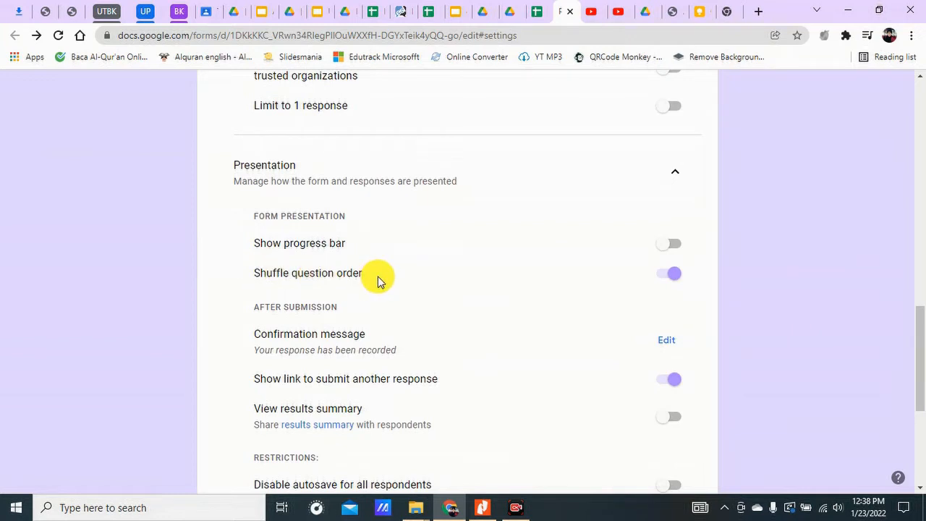
{"action": "left_click", "coordinate": [667, 279]}
{"action": "left_click", "coordinate": [668, 277]}
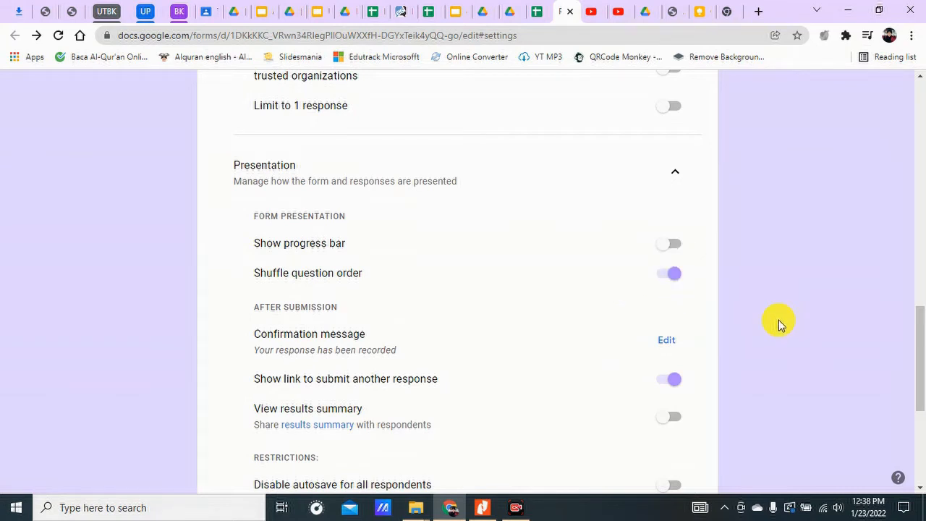
{"action": "scroll", "coordinate": [779, 321], "scroll_direction": "down", "scroll_amount": 3}
{"action": "scroll", "coordinate": [777, 314], "scroll_direction": "up", "scroll_amount": 15}
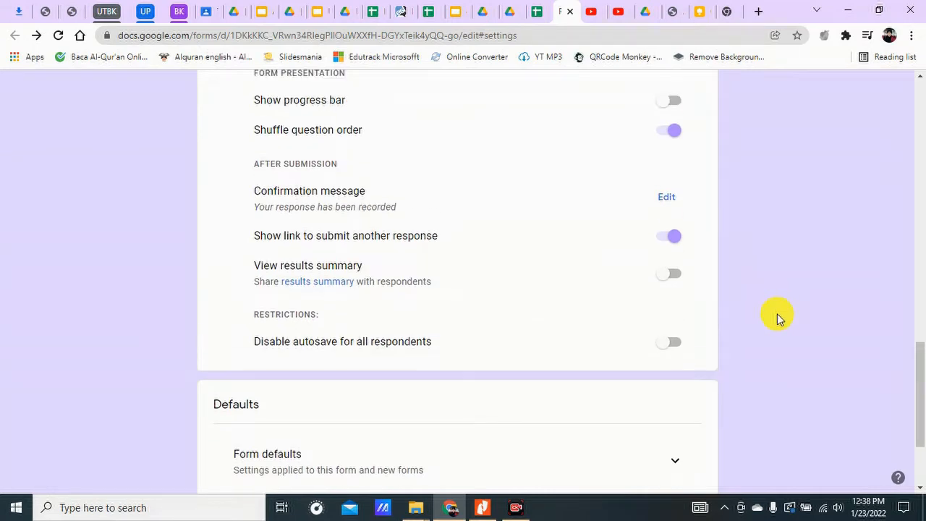
Step: Return to the form's questions and examine the Penilaian Harian 1 title and the Class question's setup in section 1
{"action": "left_click", "coordinate": [378, 131]}
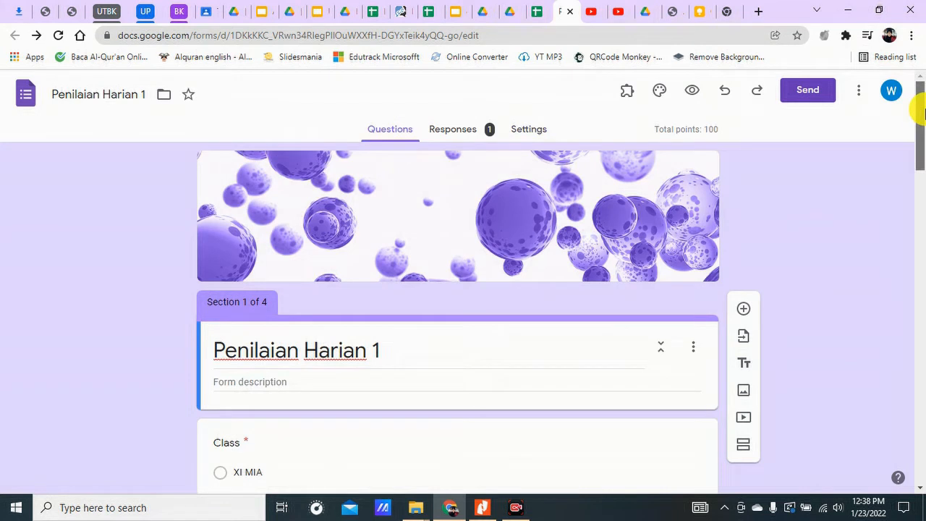
{"action": "left_click_drag", "start_coordinate": [917, 106], "coordinate": [919, 148]}
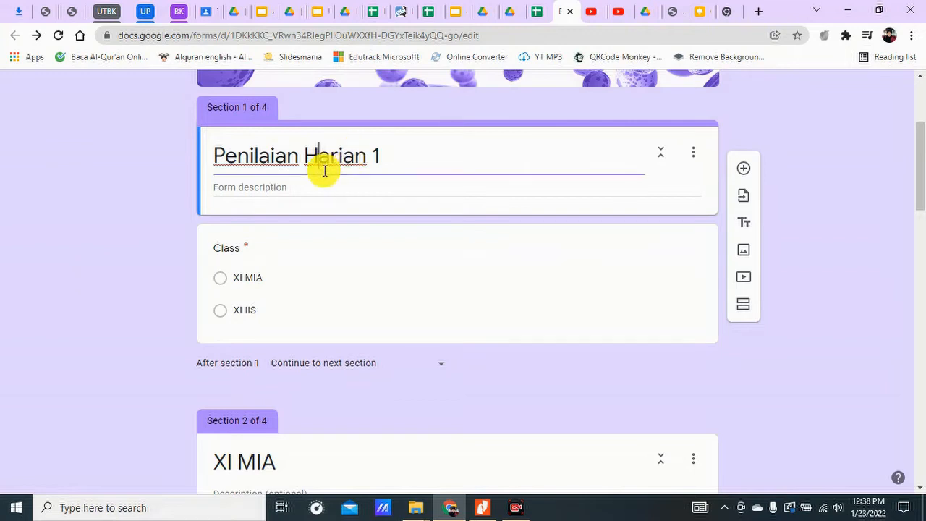
{"action": "left_click", "coordinate": [379, 145]}
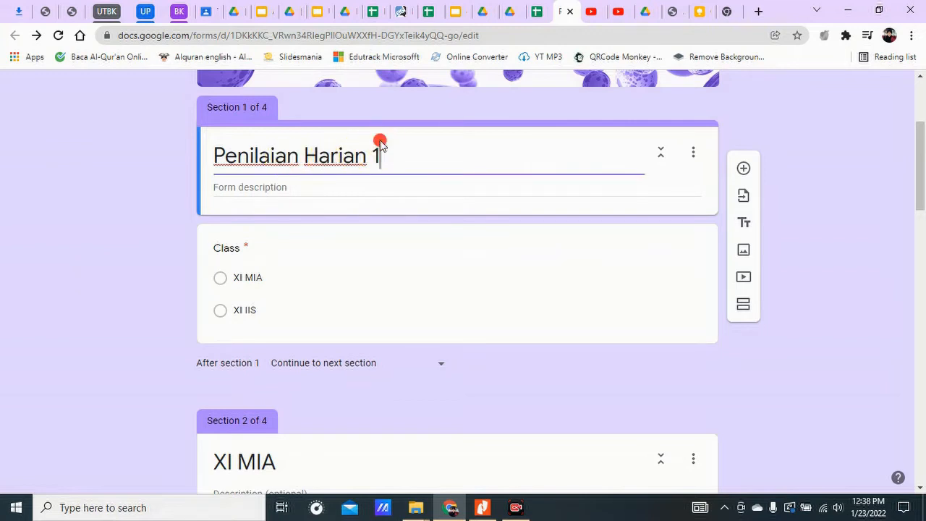
{"action": "left_click", "coordinate": [244, 246]}
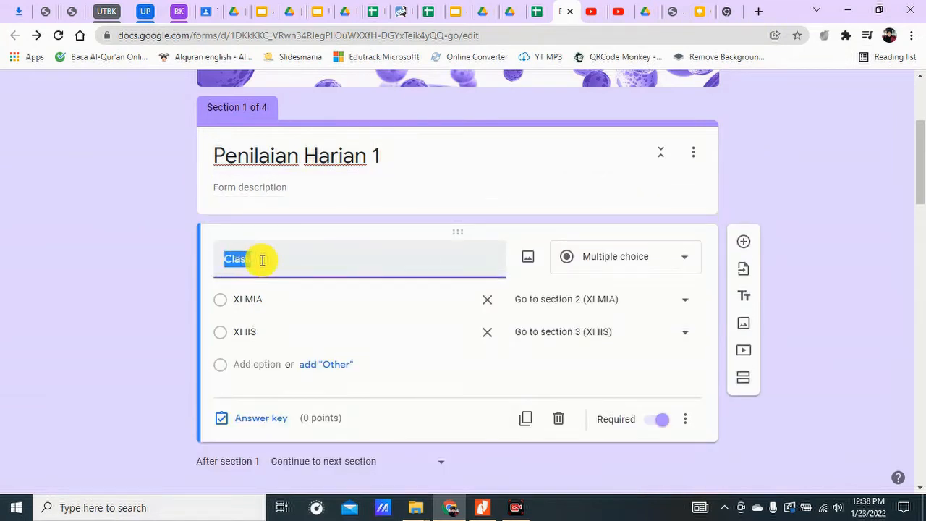
{"action": "left_click", "coordinate": [296, 262]}
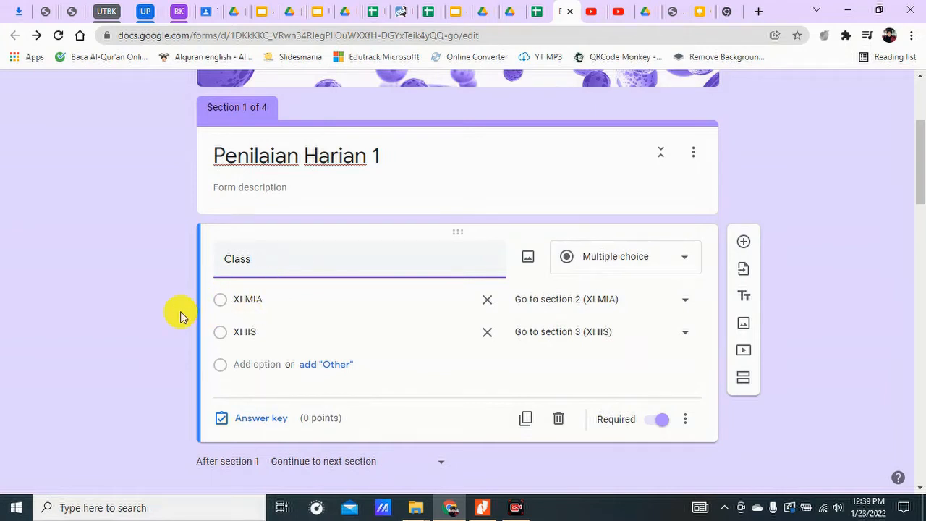
Step: Check which section each Class option leads to and view the question's Go to section based on answer option
{"action": "scroll", "coordinate": [174, 318], "scroll_direction": "down", "scroll_amount": 3}
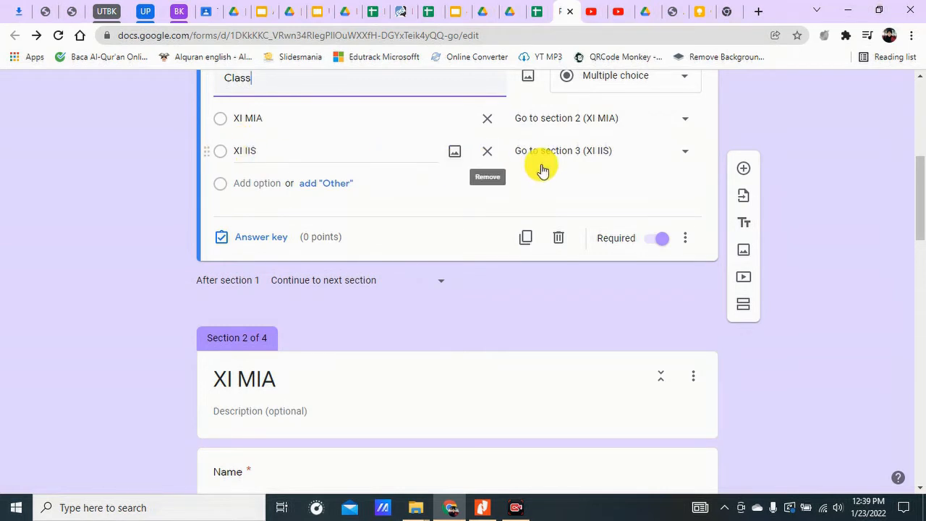
{"action": "scroll", "coordinate": [457, 284], "scroll_direction": "down", "scroll_amount": 7}
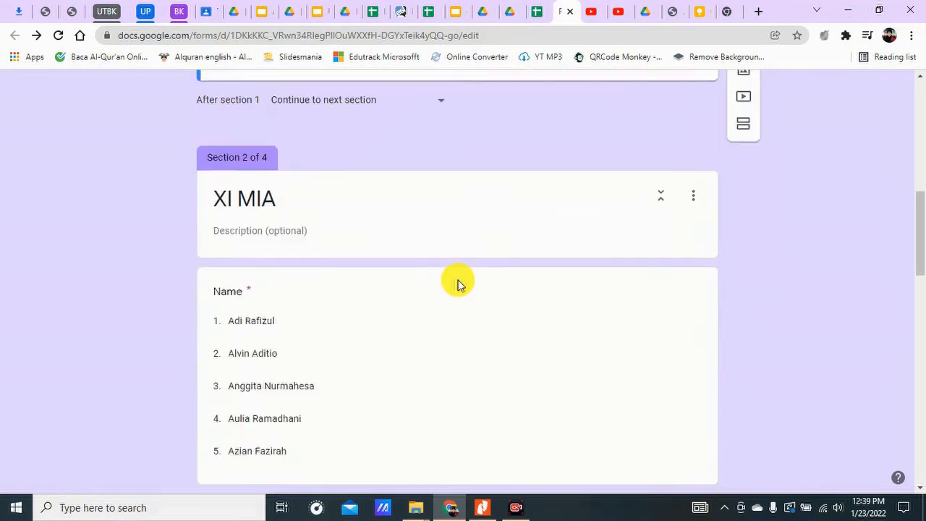
{"action": "scroll", "coordinate": [457, 284], "scroll_direction": "down", "scroll_amount": 3}
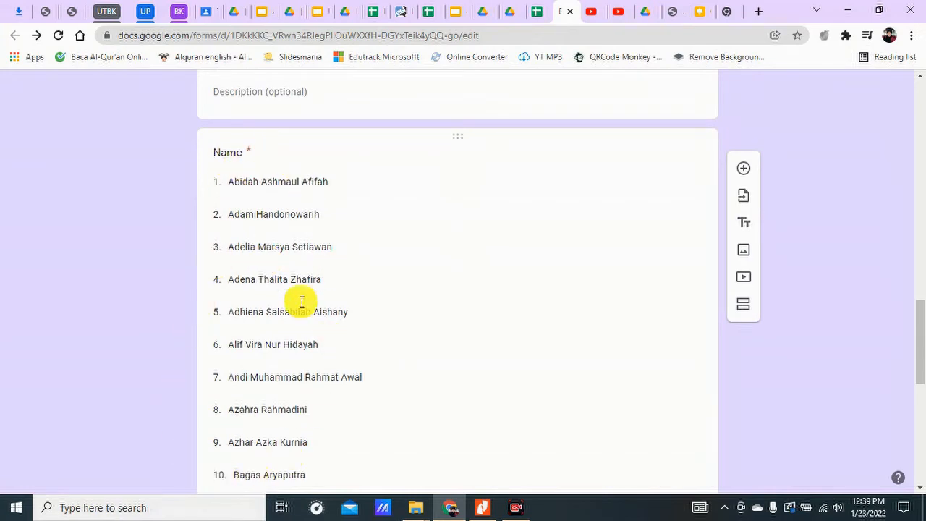
{"action": "scroll", "coordinate": [237, 295], "scroll_direction": "up", "scroll_amount": 12}
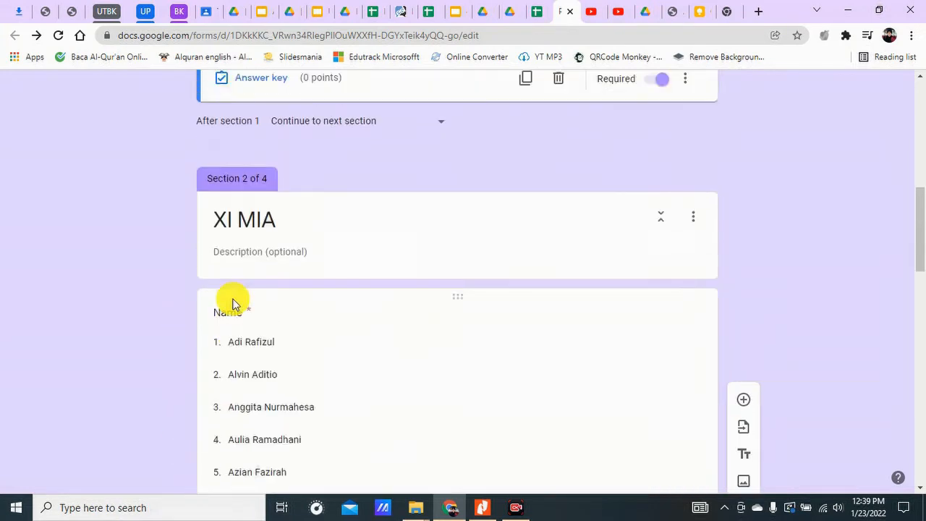
{"action": "scroll", "coordinate": [506, 314], "scroll_direction": "down", "scroll_amount": 3}
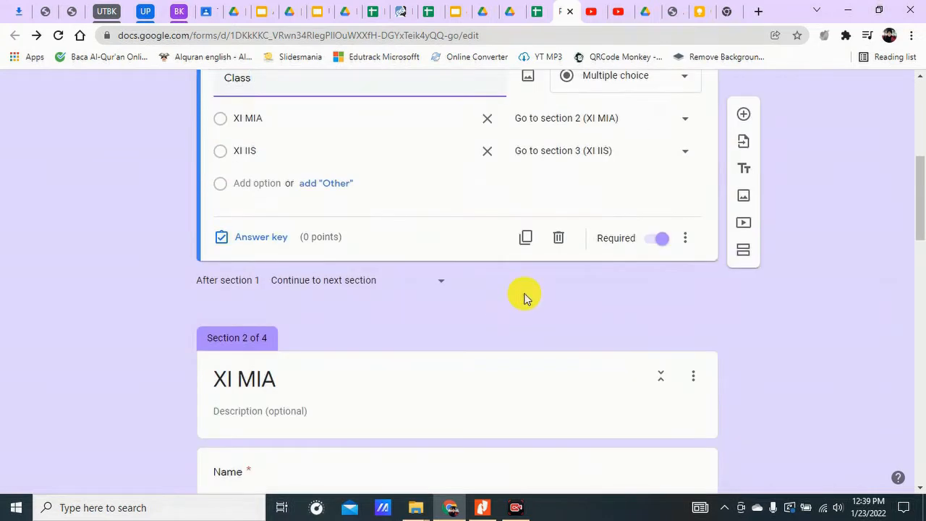
{"action": "left_click", "coordinate": [683, 247]}
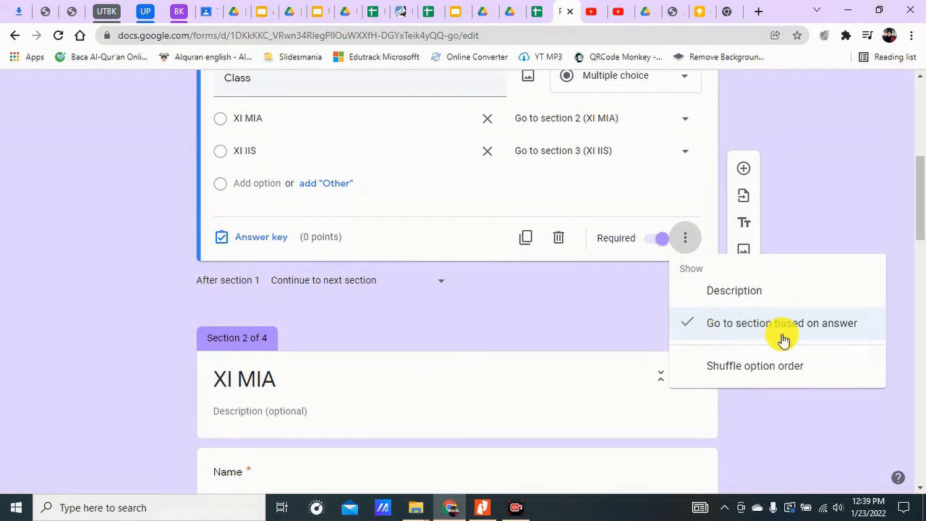
{"action": "left_click", "coordinate": [849, 228]}
{"action": "left_click", "coordinate": [656, 248]}
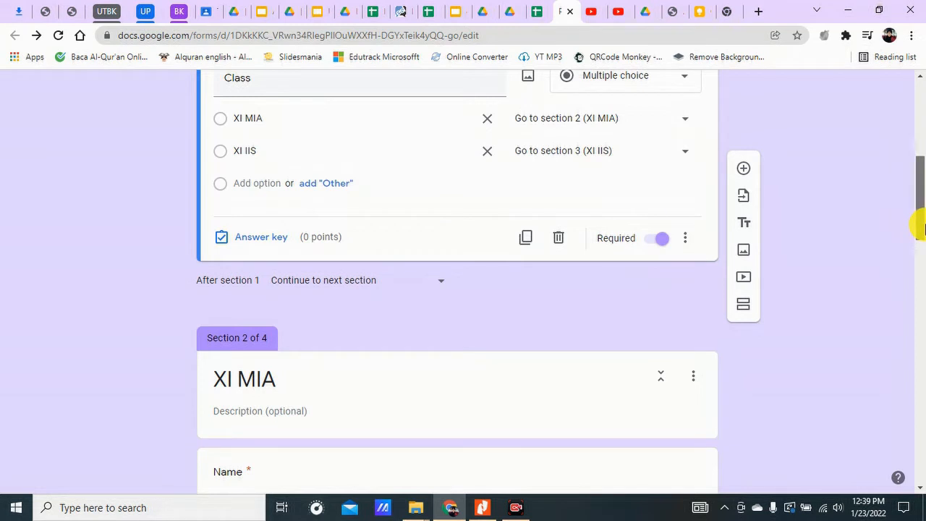
Step: Review the student Name lists in the XI MIA and XI IIS sections against the Class options in section 1
{"action": "left_click_drag", "start_coordinate": [920, 229], "coordinate": [919, 282]}
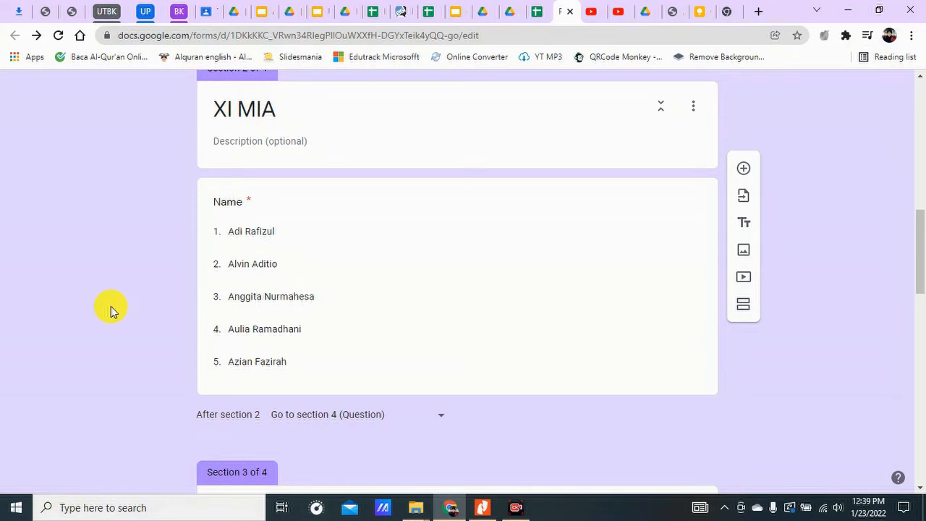
{"action": "scroll", "coordinate": [919, 258], "scroll_direction": "up", "scroll_amount": 1}
{"action": "left_click_drag", "start_coordinate": [922, 258], "coordinate": [922, 256]}
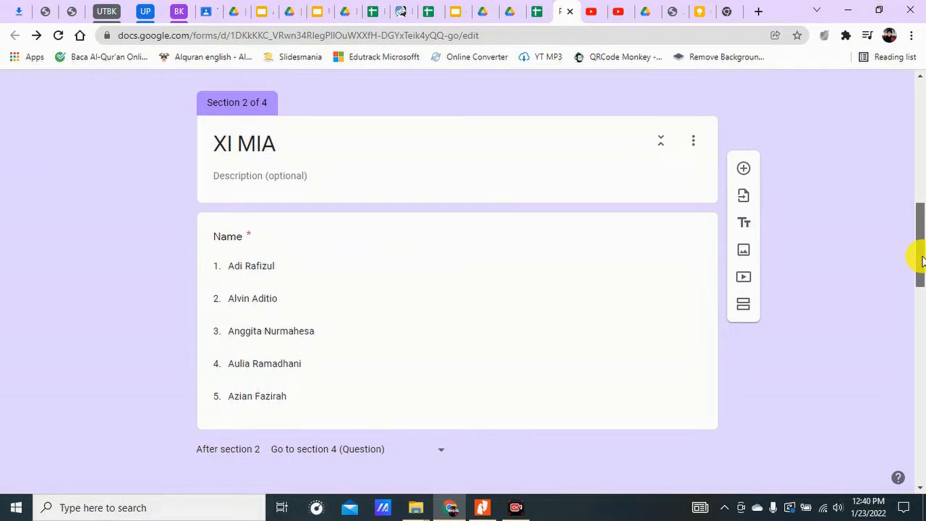
{"action": "left_click_drag", "start_coordinate": [922, 260], "coordinate": [921, 350]}
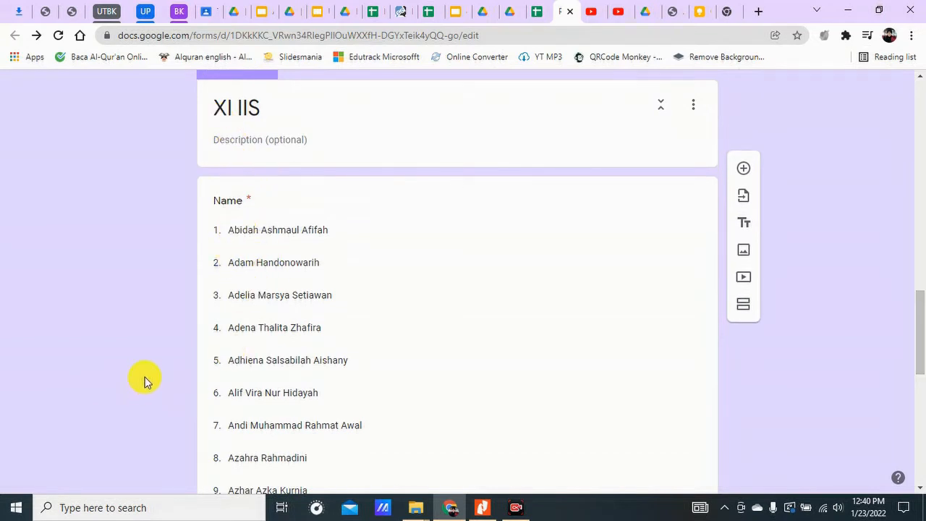
{"action": "scroll", "coordinate": [188, 347], "scroll_direction": "down", "scroll_amount": 3}
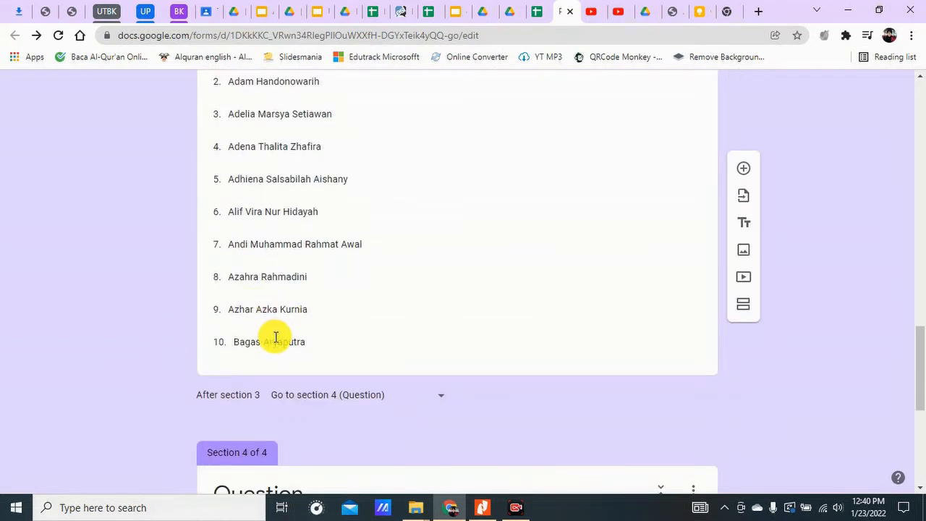
{"action": "scroll", "coordinate": [360, 360], "scroll_direction": "up", "scroll_amount": 6}
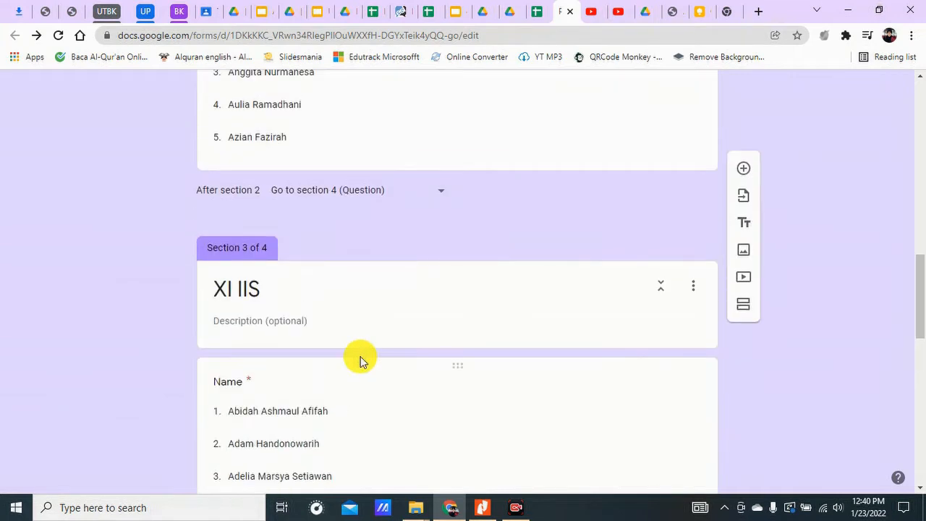
{"action": "scroll", "coordinate": [359, 359], "scroll_direction": "up", "scroll_amount": 3}
{"action": "scroll", "coordinate": [359, 359], "scroll_direction": "up", "scroll_amount": 2}
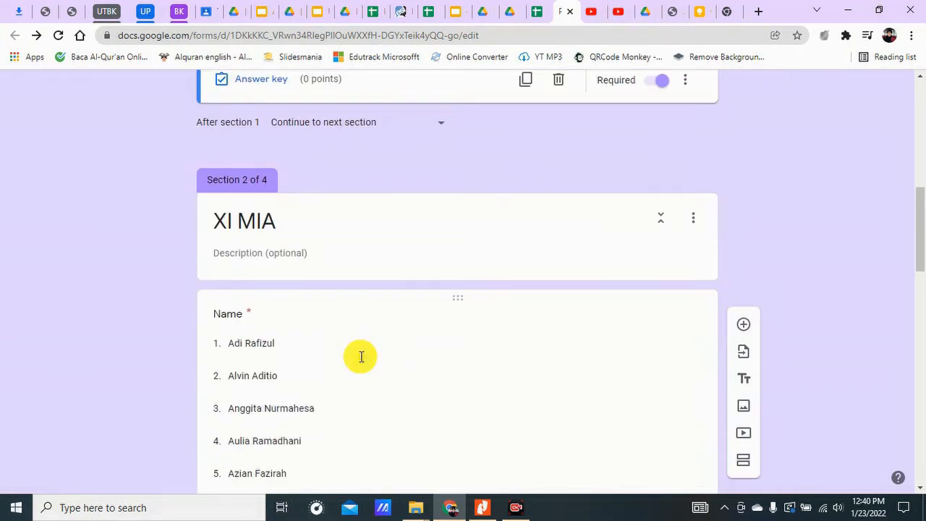
{"action": "scroll", "coordinate": [359, 359], "scroll_direction": "down", "scroll_amount": 2}
{"action": "scroll", "coordinate": [360, 359], "scroll_direction": "up", "scroll_amount": 2}
{"action": "scroll", "coordinate": [227, 306], "scroll_direction": "up", "scroll_amount": 5}
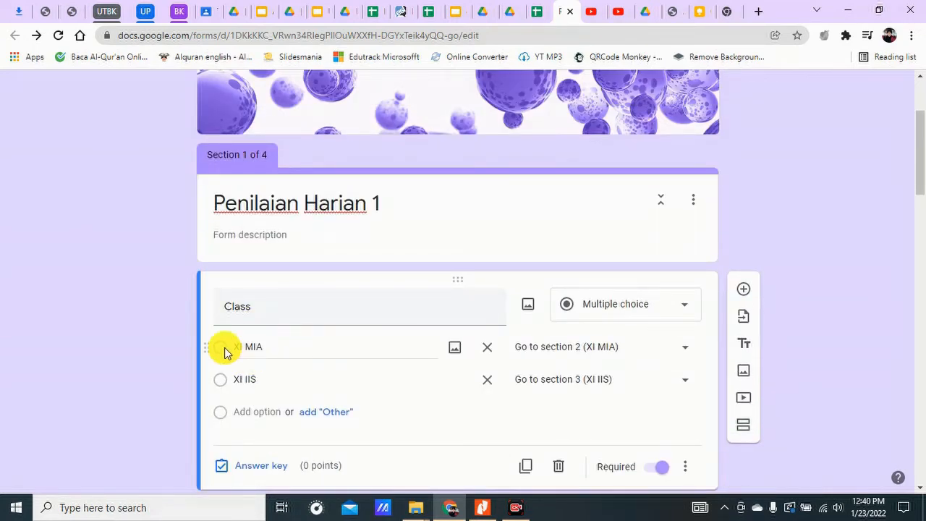
{"action": "scroll", "coordinate": [227, 353], "scroll_direction": "down", "scroll_amount": 8}
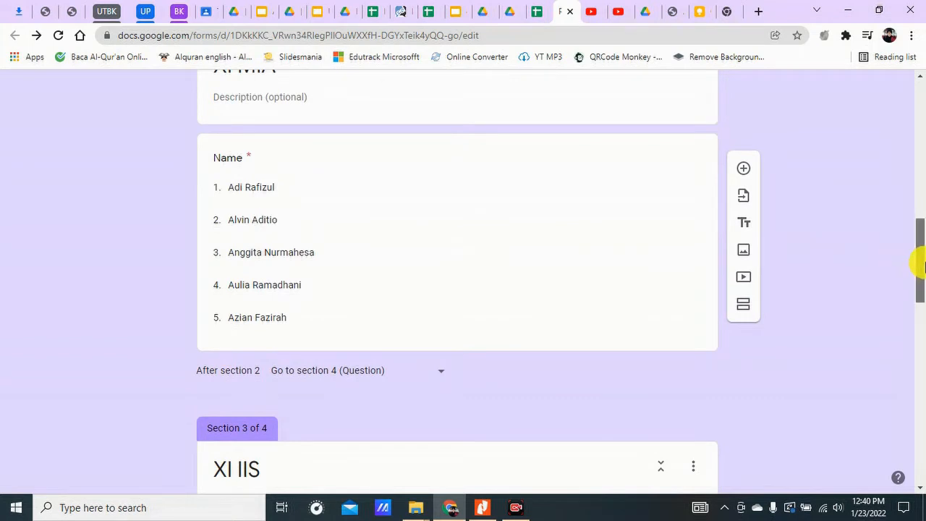
{"action": "scroll", "coordinate": [920, 249], "scroll_direction": "up", "scroll_amount": 1}
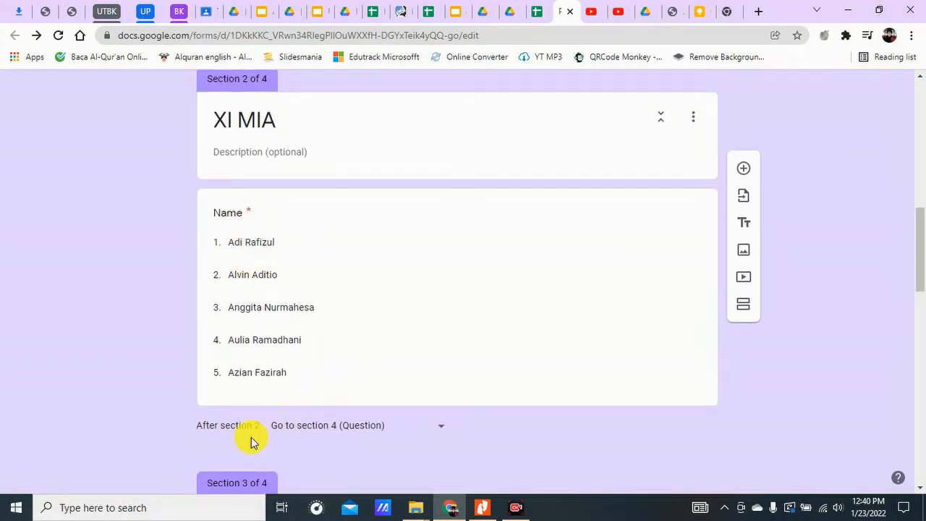
Step: Set both section 2 (XI MIA) and section 3 (XI IIS) to go to section 4 (Question) when completed
{"action": "left_click", "coordinate": [349, 433]}
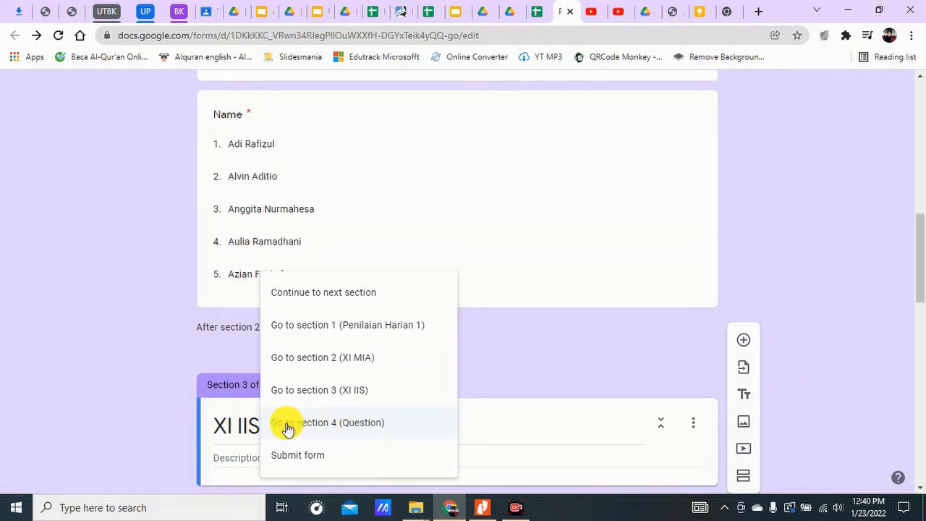
{"action": "left_click", "coordinate": [370, 427]}
{"action": "scroll", "coordinate": [98, 352], "scroll_direction": "down", "scroll_amount": 7}
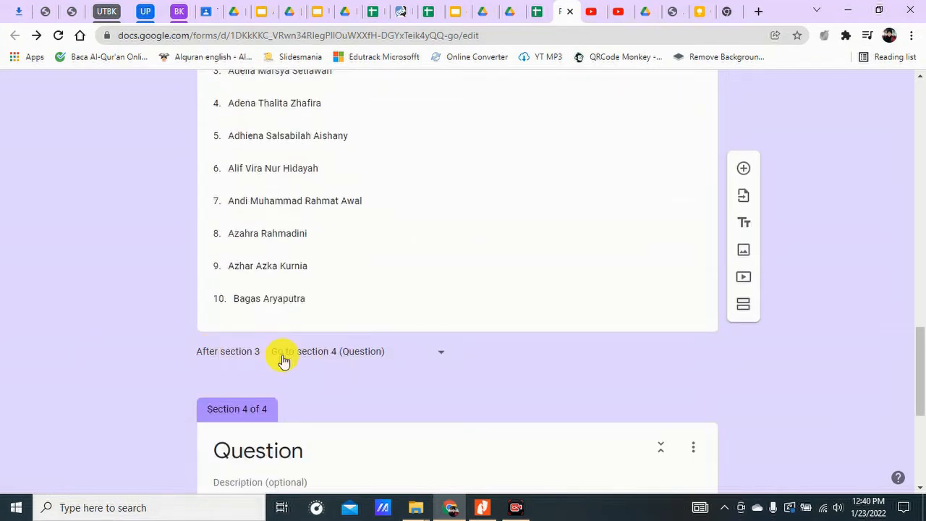
{"action": "left_click", "coordinate": [360, 364]}
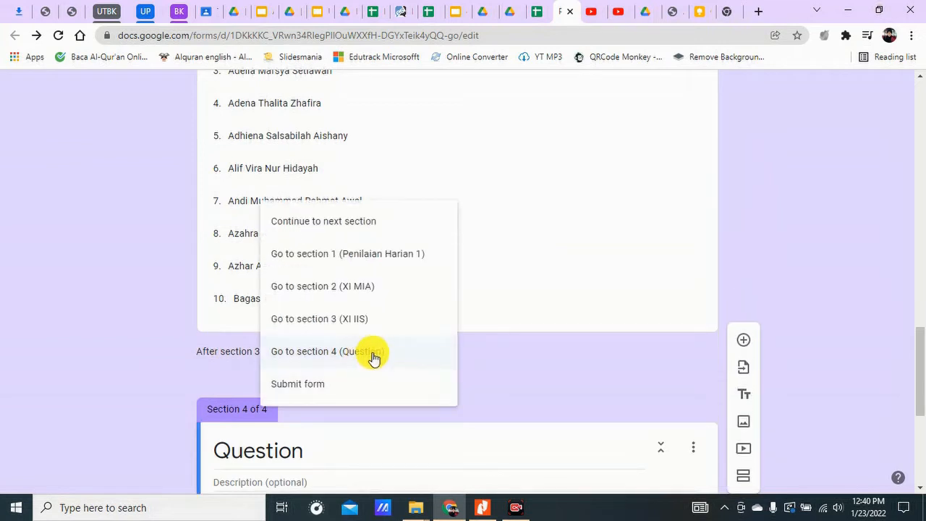
{"action": "left_click", "coordinate": [371, 359]}
Step: Examine the answer options, correct answers and points of the two multiple-choice questions in section 4
{"action": "left_click_drag", "start_coordinate": [917, 362], "coordinate": [919, 432]}
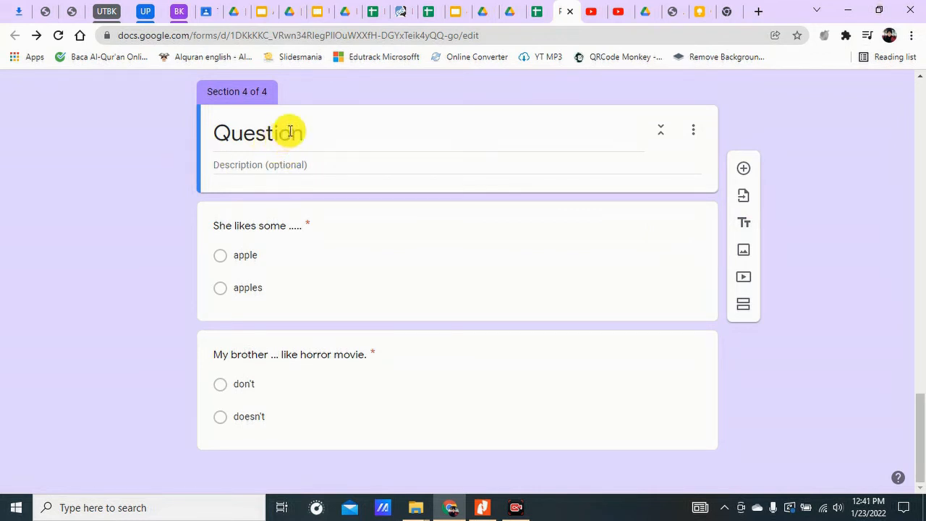
{"action": "left_click", "coordinate": [265, 224]}
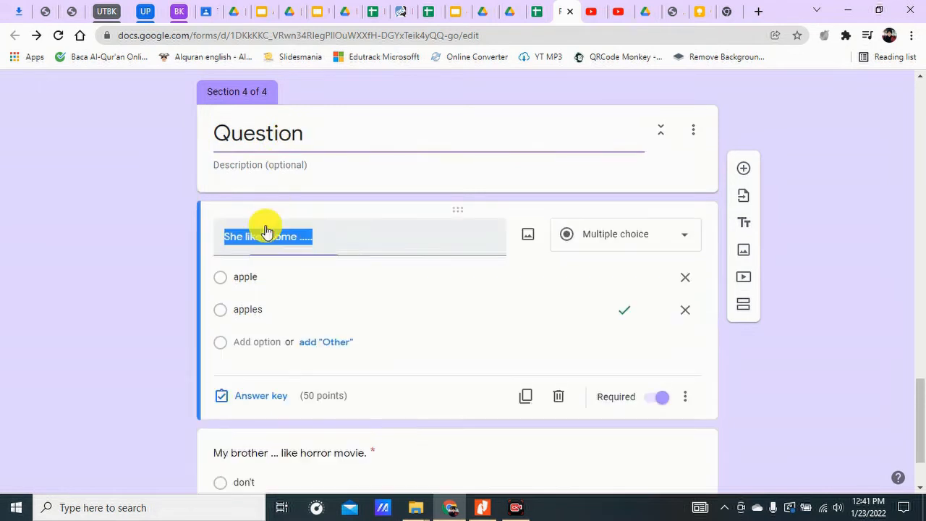
{"action": "scroll", "coordinate": [149, 378], "scroll_direction": "down", "scroll_amount": 2}
{"action": "left_click", "coordinate": [262, 355]}
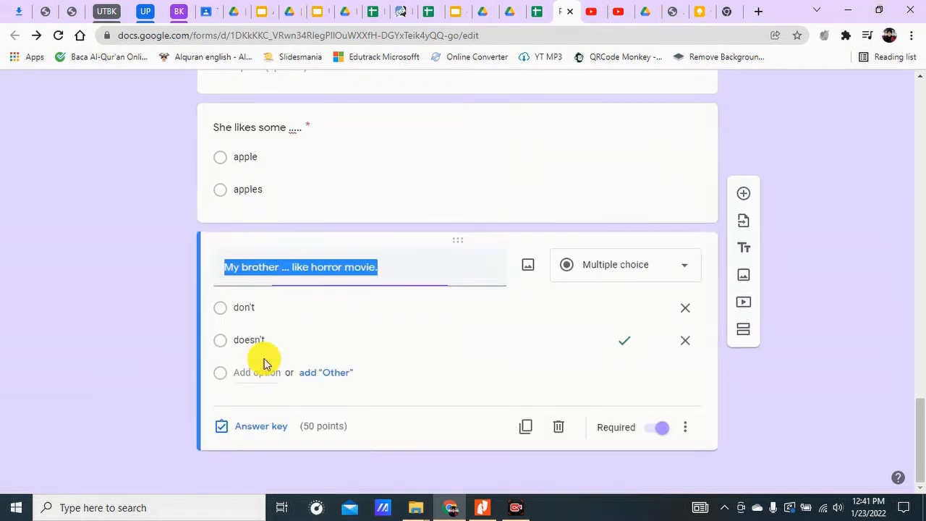
{"action": "left_click", "coordinate": [89, 371]}
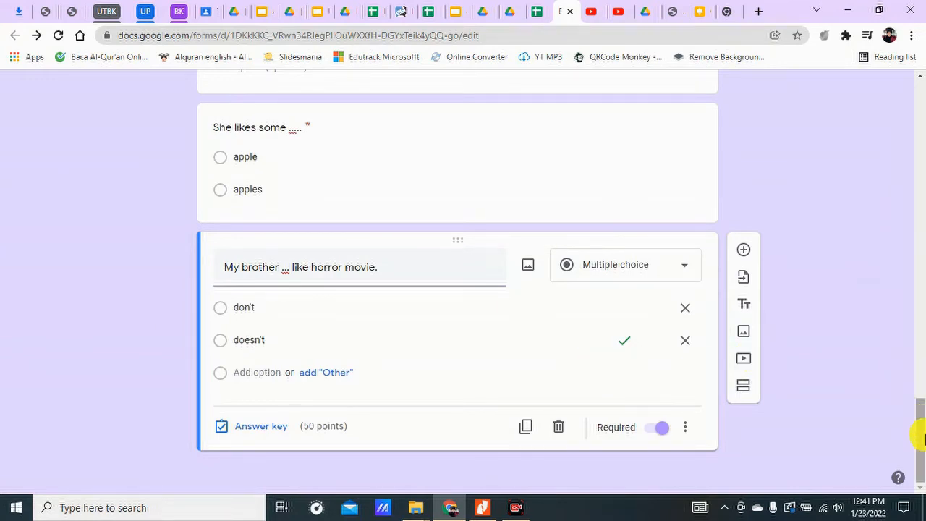
{"action": "left_click_drag", "start_coordinate": [922, 438], "coordinate": [919, 62]}
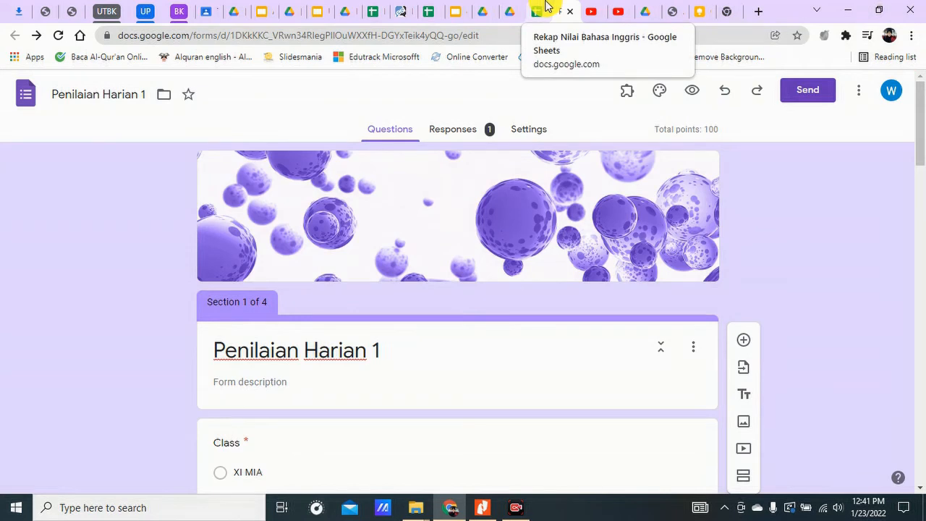
Step: Switch to the Rekap Nilai Bahasa Inggris spreadsheet, look over the 11 IIS scores and open the 11 MIA sheet
{"action": "left_click", "coordinate": [542, 11]}
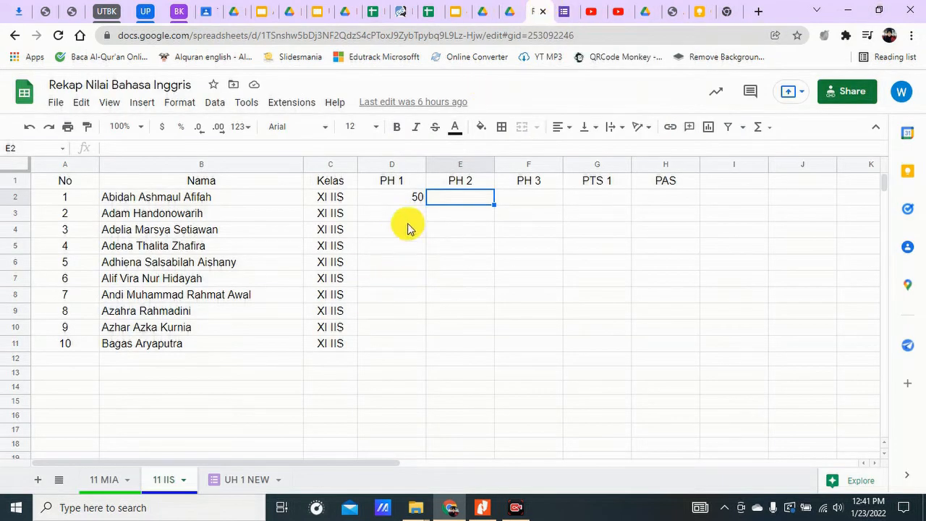
{"action": "left_click", "coordinate": [403, 378]}
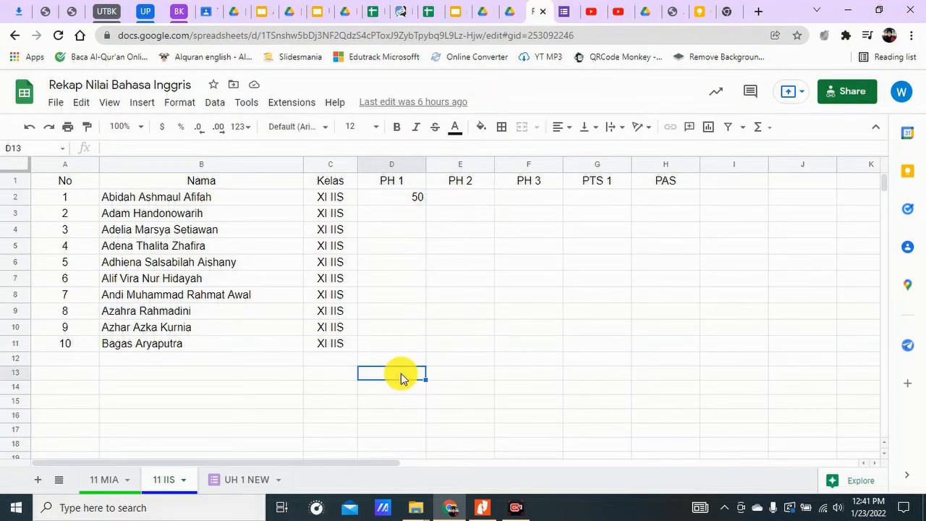
{"action": "left_click", "coordinate": [102, 481]}
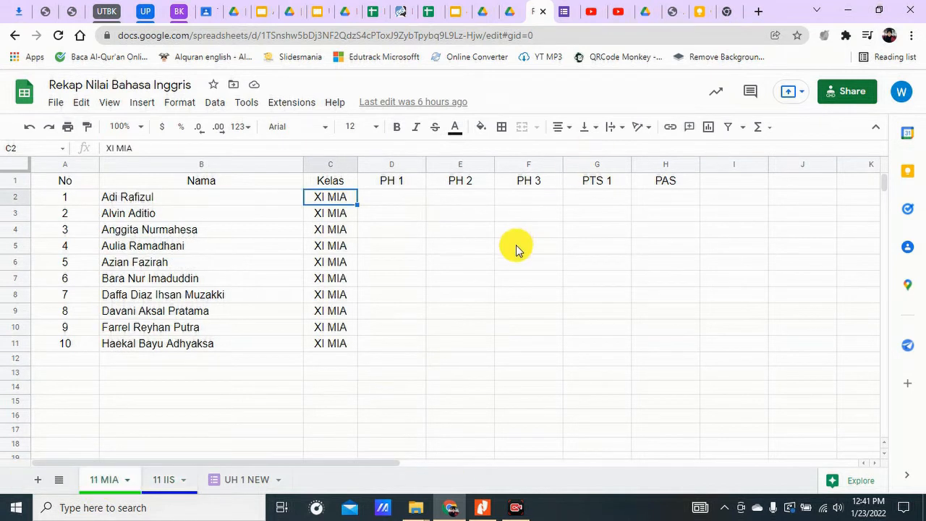
Step: Open the PH 1 formula in D2 of the 11 MIA sheet and examine ARRAYFORMULA, IFERROR, VLOOKUP, B2:B15 and the QUERY on 'UH 1 NEW'
{"action": "left_click", "coordinate": [389, 203]}
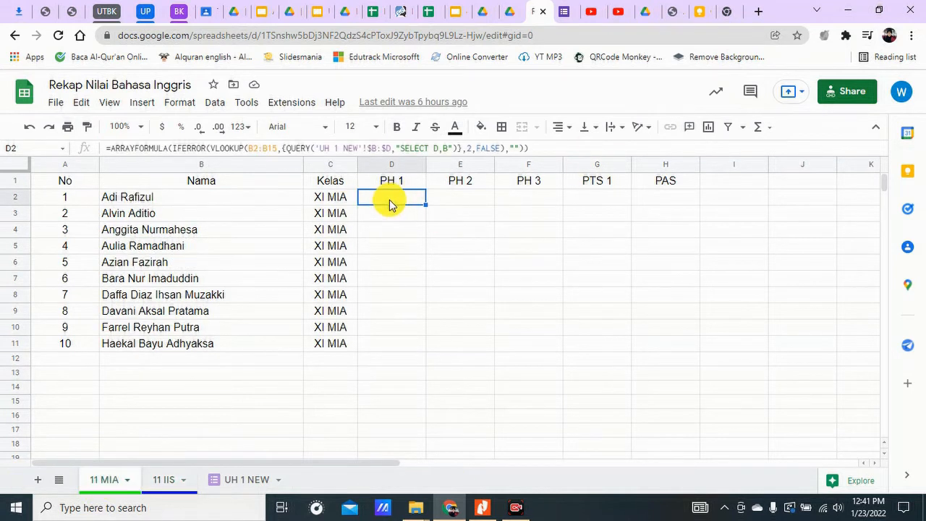
{"action": "left_click", "coordinate": [167, 147]}
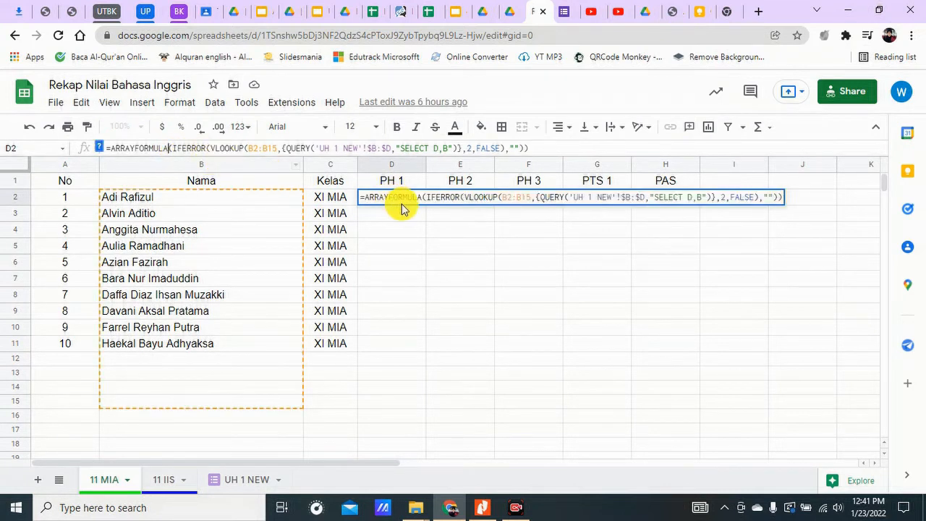
{"action": "left_click_drag", "start_coordinate": [373, 197], "coordinate": [499, 200]}
{"action": "left_click", "coordinate": [503, 200]}
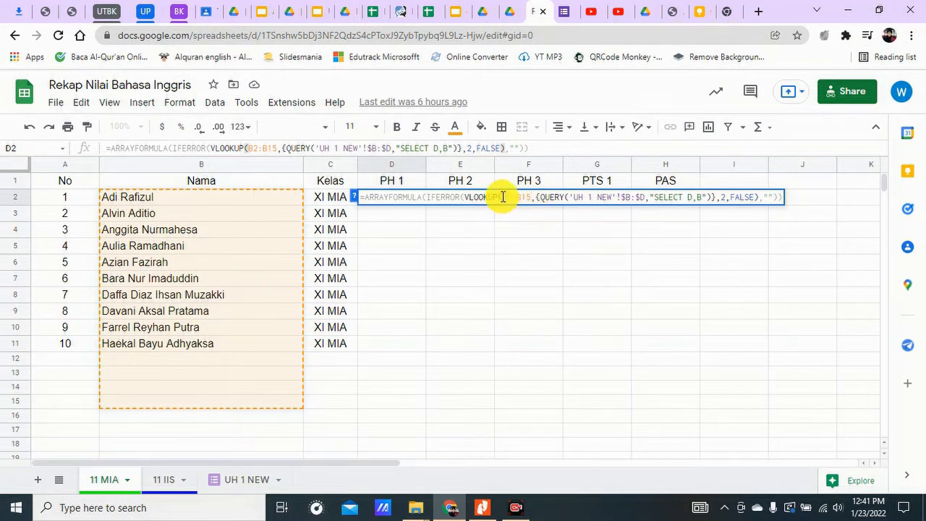
{"action": "left_click_drag", "start_coordinate": [503, 197], "coordinate": [529, 197]}
{"action": "left_click", "coordinate": [546, 194]}
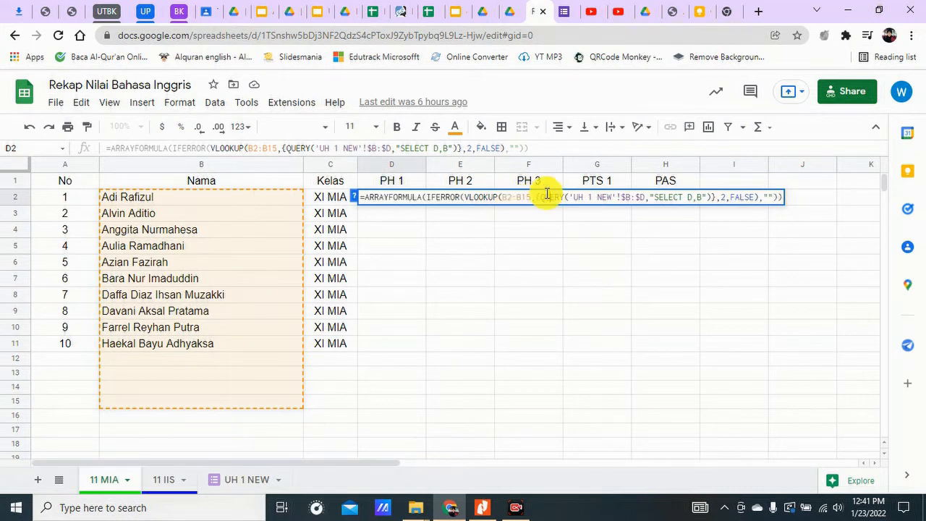
{"action": "left_click_drag", "start_coordinate": [543, 192], "coordinate": [577, 202]}
{"action": "left_click", "coordinate": [575, 198]}
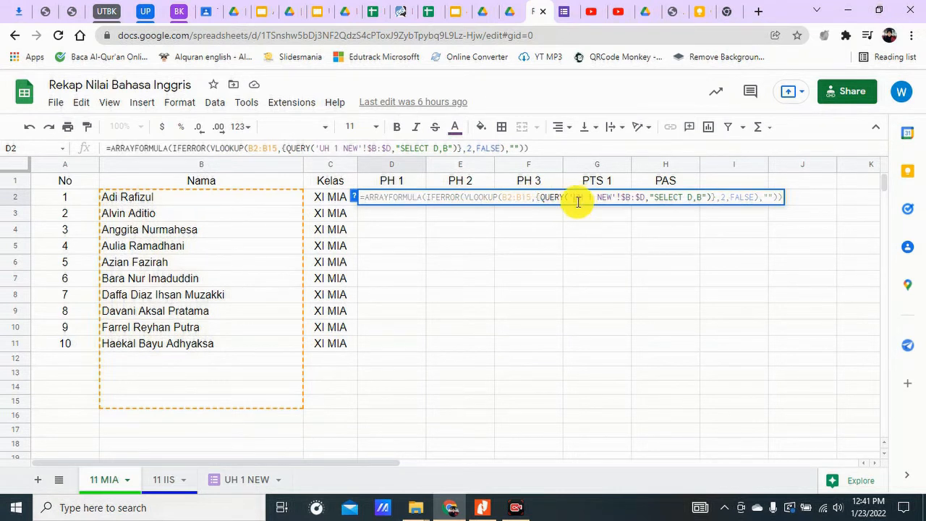
{"action": "left_click_drag", "start_coordinate": [574, 194], "coordinate": [611, 197]}
{"action": "left_click", "coordinate": [597, 194]}
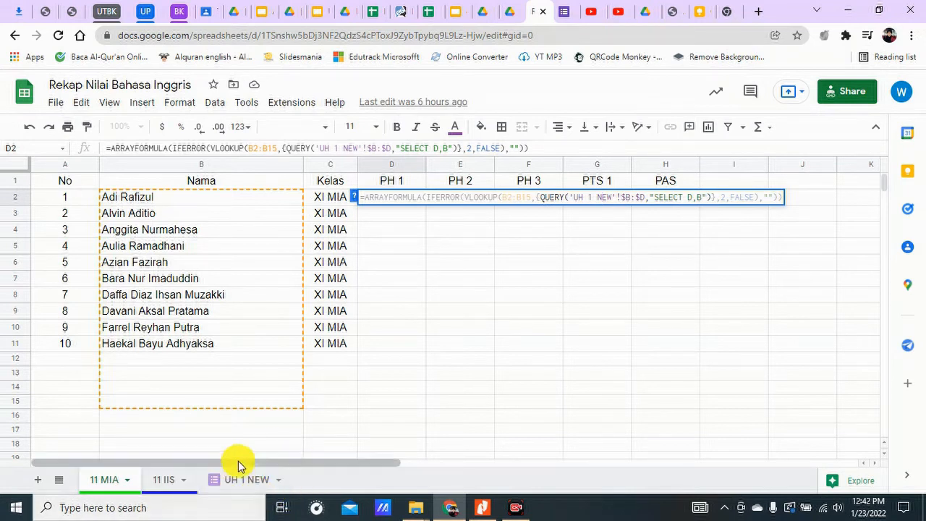
Step: Examine the formula's $B:$D range, the "SELECT D,B" query and the closing 2, FALSE and "" arguments, leaving the formula as it is
{"action": "left_click", "coordinate": [620, 197]}
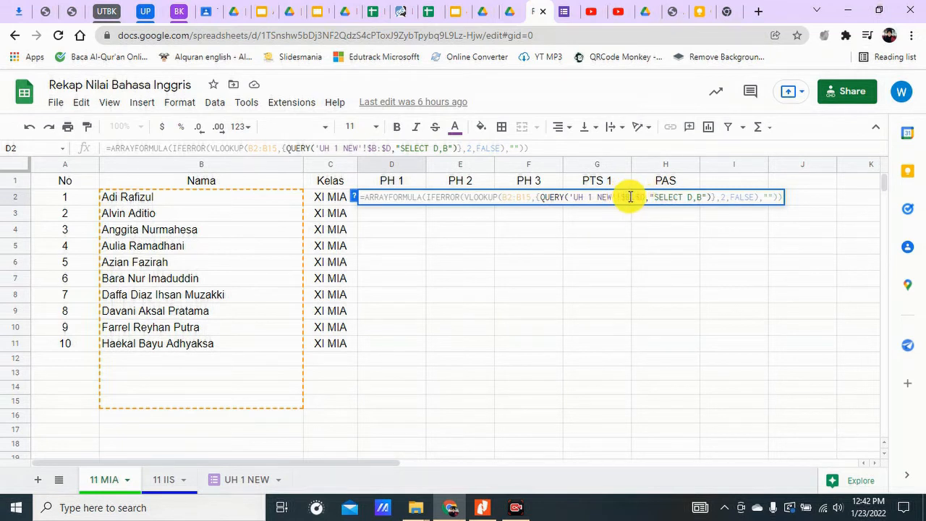
{"action": "left_click", "coordinate": [645, 197]}
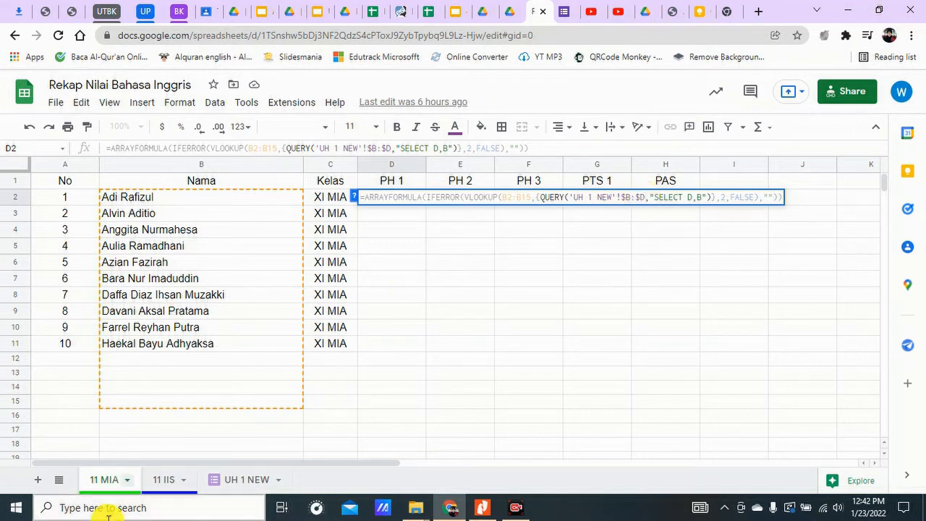
{"action": "left_click", "coordinate": [661, 197]}
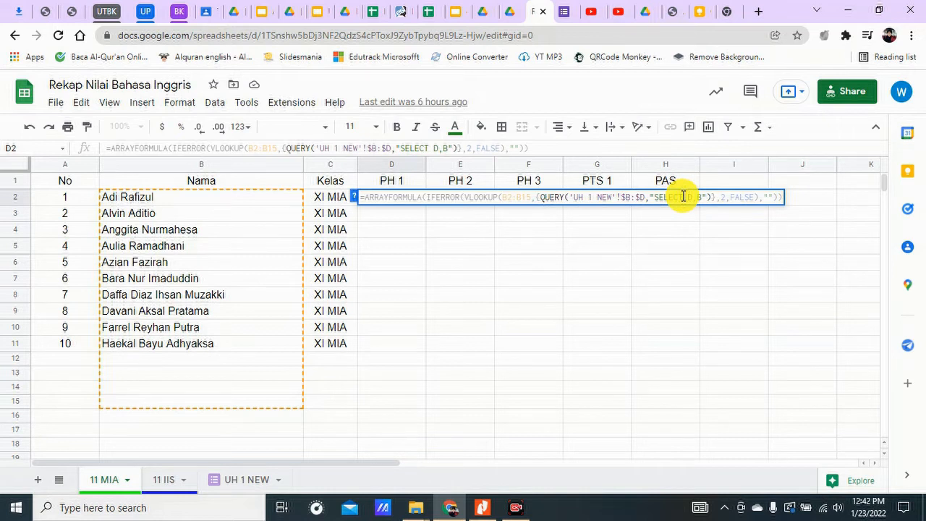
{"action": "left_click", "coordinate": [737, 197]}
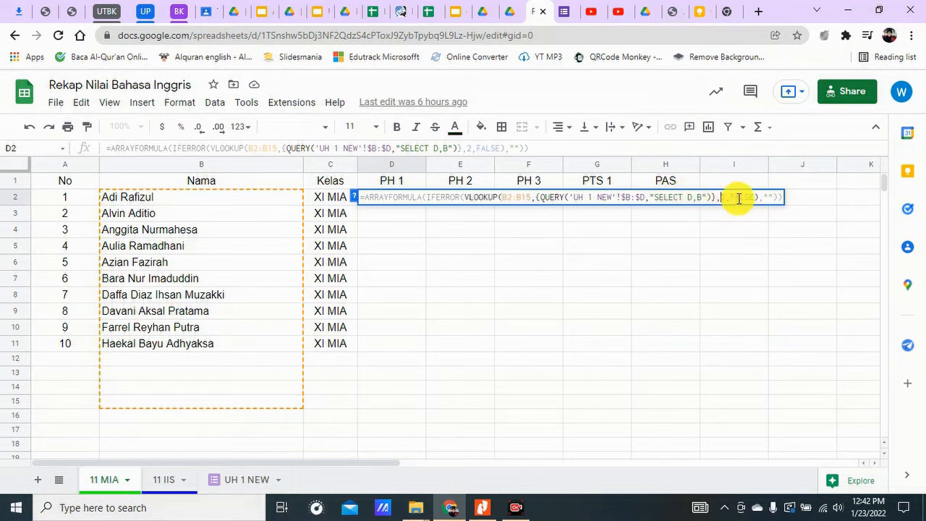
{"action": "left_click_drag", "start_coordinate": [719, 197], "coordinate": [795, 212]}
{"action": "left_click", "coordinate": [657, 199]}
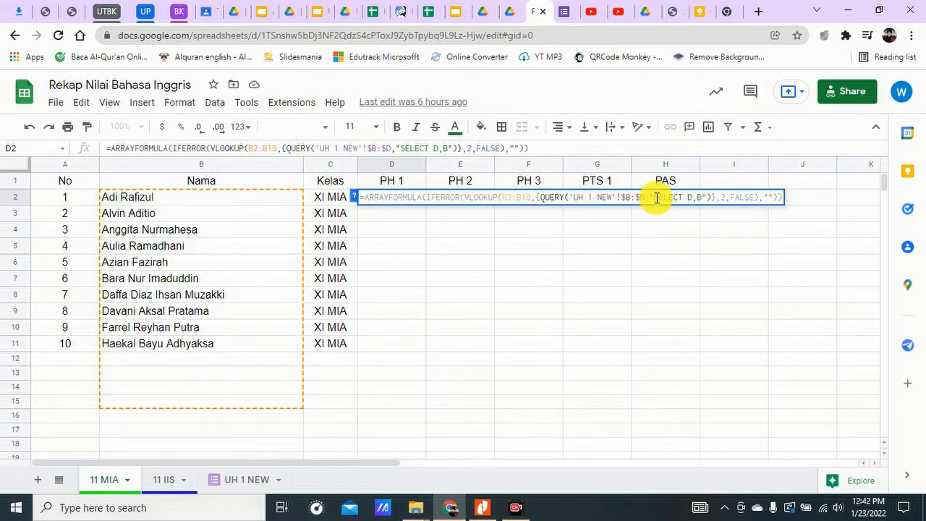
{"action": "key", "text": "Escape"}
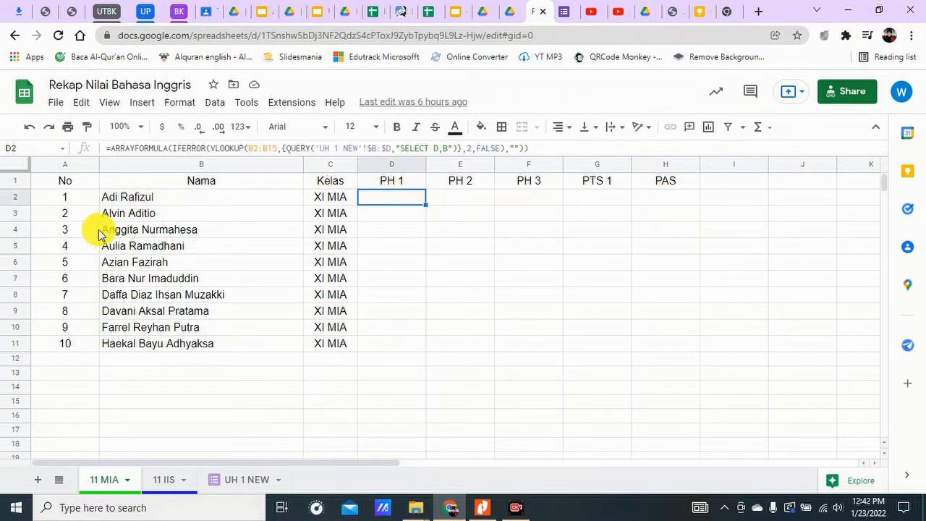
Step: Select the PH 1 range D2:D15 on the 11 MIA sheet to show the rows the formula covers
{"action": "left_click", "coordinate": [10, 197]}
{"action": "left_click_drag", "start_coordinate": [384, 201], "coordinate": [387, 213]}
{"action": "left_click_drag", "start_coordinate": [387, 298], "coordinate": [388, 399]}
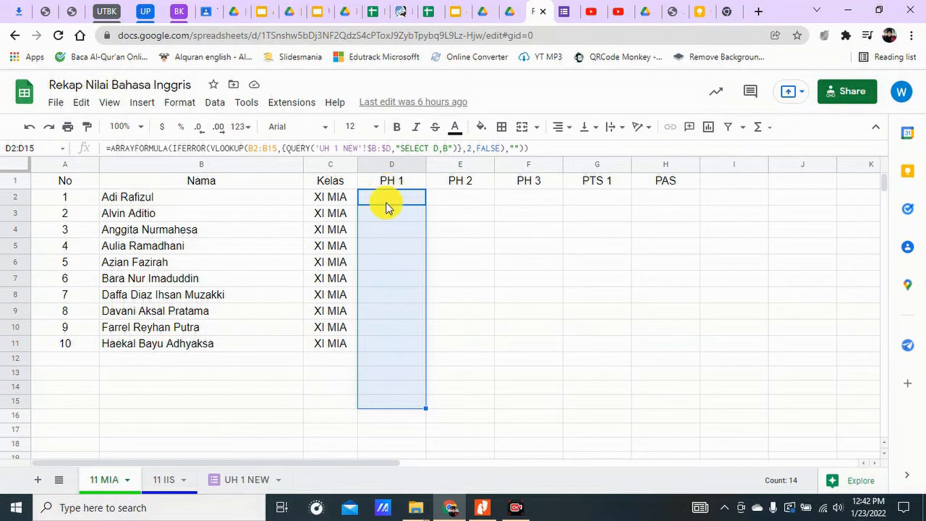
Step: Open the 11 IIS sheet and examine the $B:$E range and "SELECT E,B" query in the D2 formula
{"action": "left_click", "coordinate": [160, 488]}
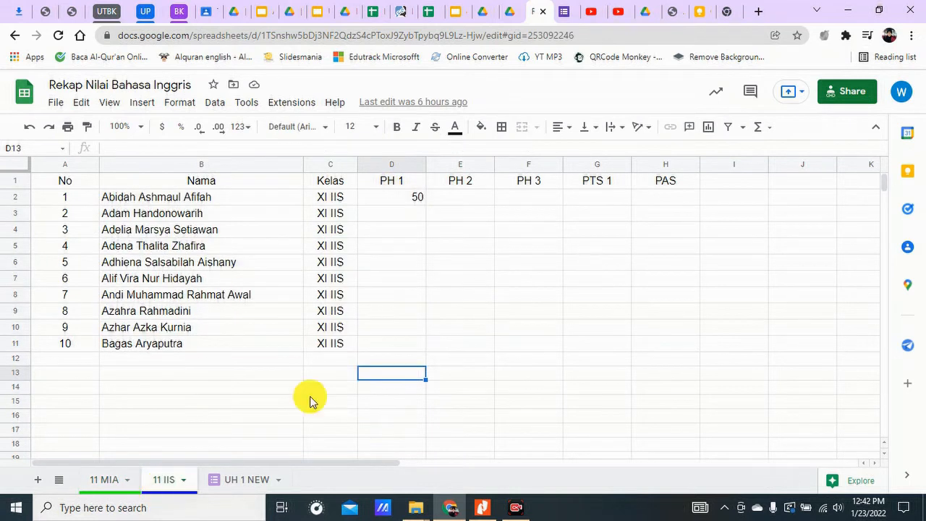
{"action": "left_click", "coordinate": [391, 197]}
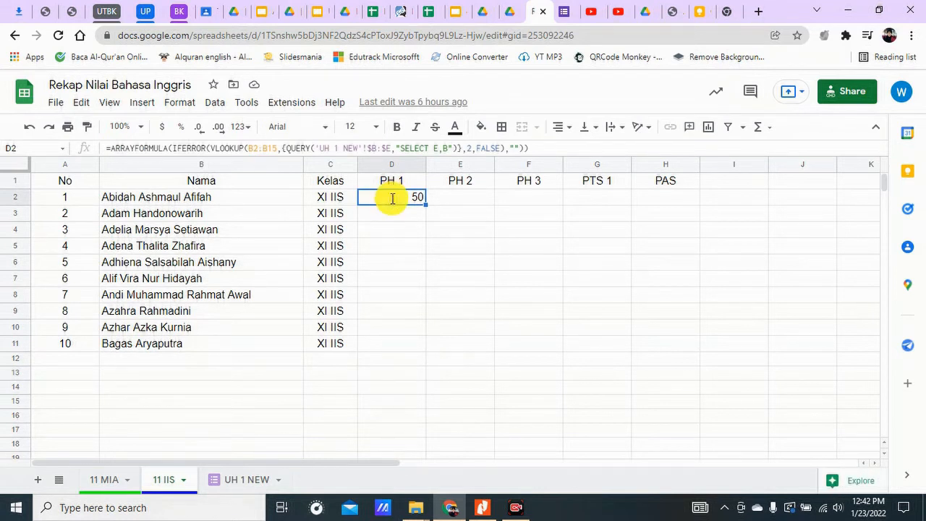
{"action": "double_click", "coordinate": [392, 198]}
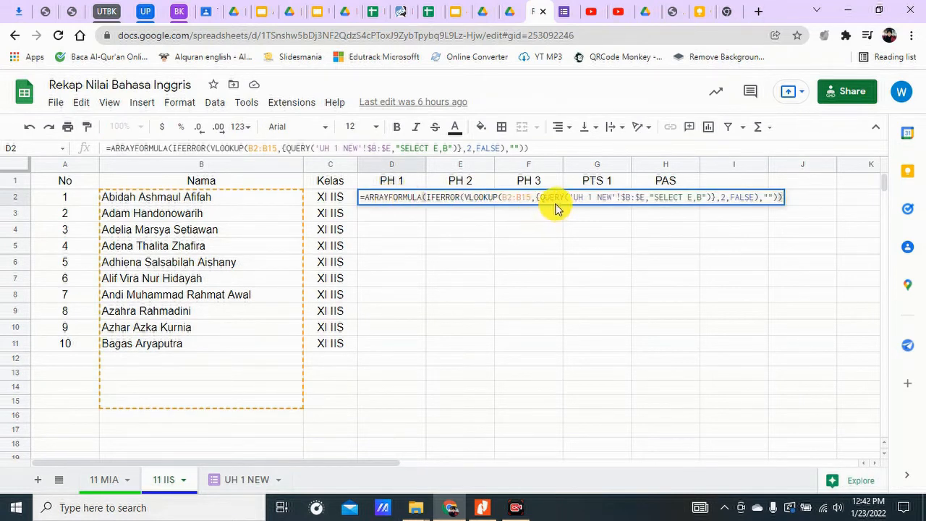
{"action": "left_click", "coordinate": [630, 197]}
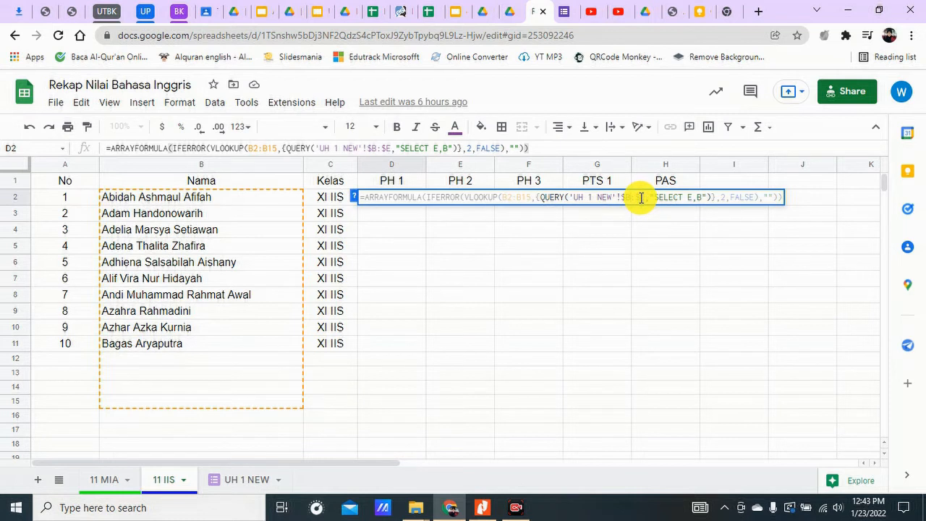
{"action": "double_click", "coordinate": [642, 197]}
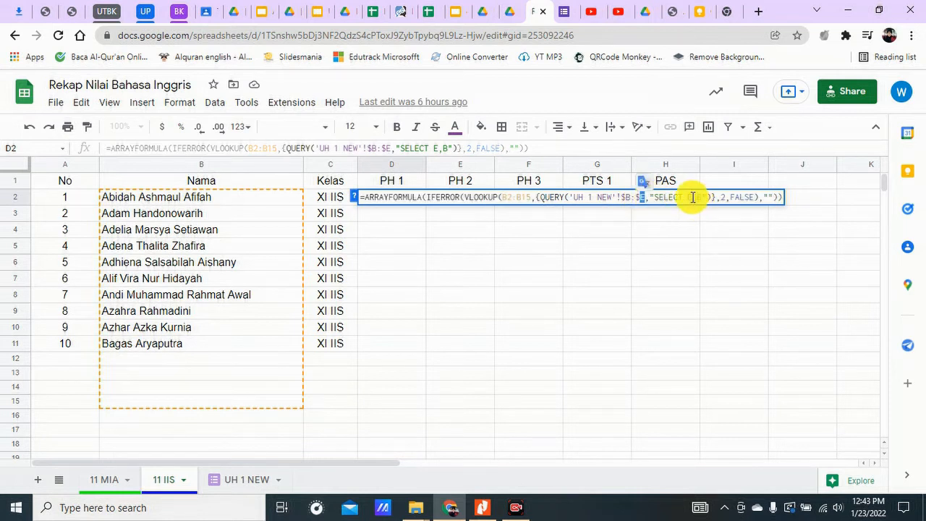
{"action": "left_click", "coordinate": [692, 197]}
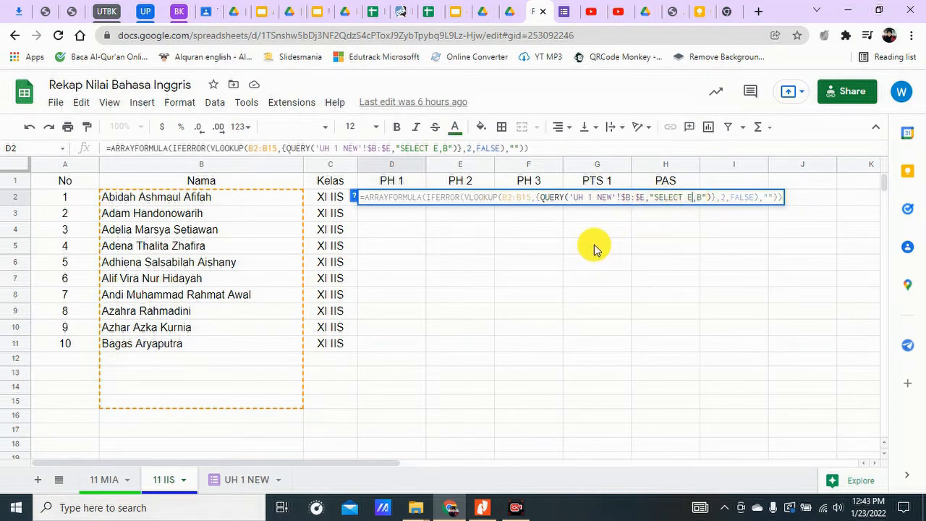
{"action": "key", "text": "Return"}
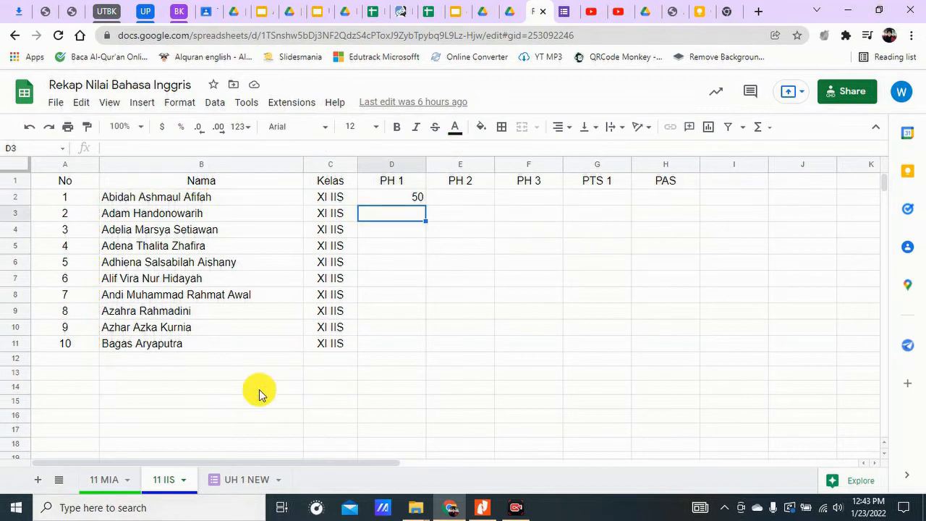
Step: Open the UH 1 NEW response sheet and examine the Score, Class and first Name columns, B to D
{"action": "left_click", "coordinate": [230, 490]}
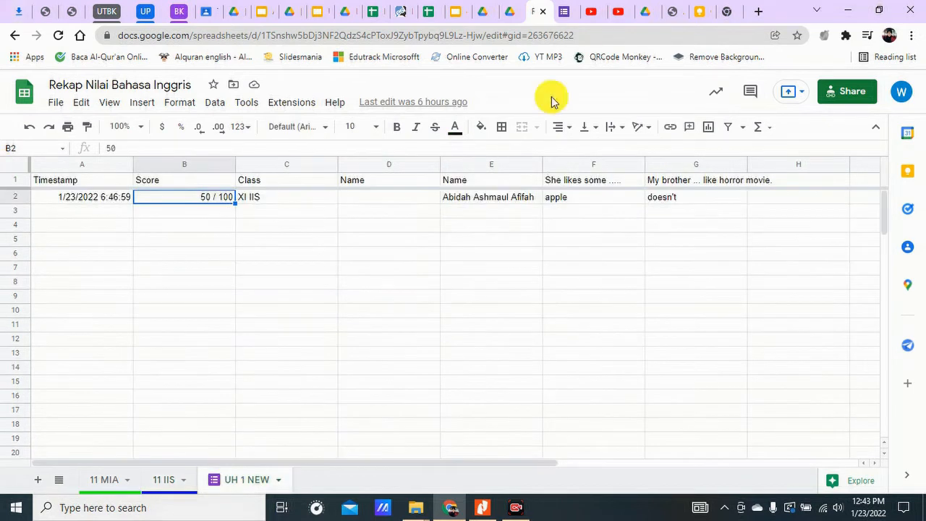
{"action": "left_click", "coordinate": [268, 249]}
{"action": "left_click", "coordinate": [306, 241]}
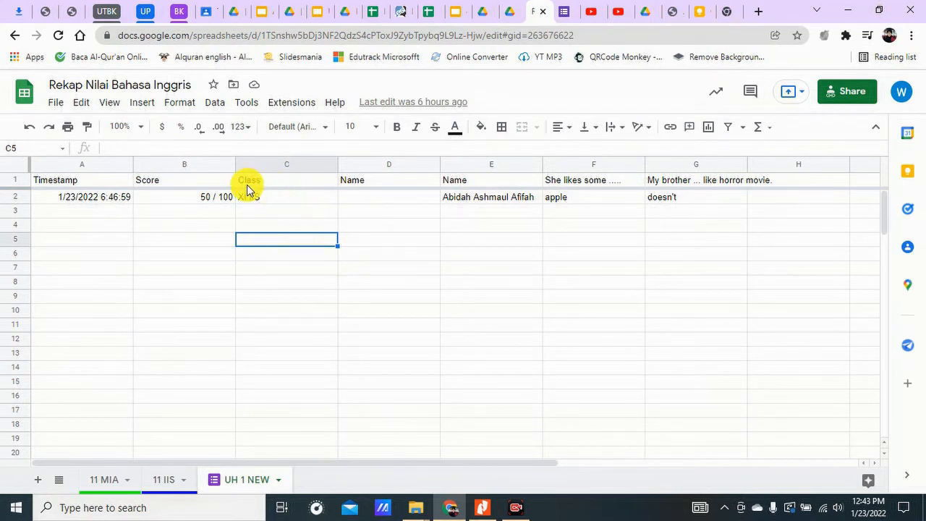
{"action": "left_click", "coordinate": [188, 160]}
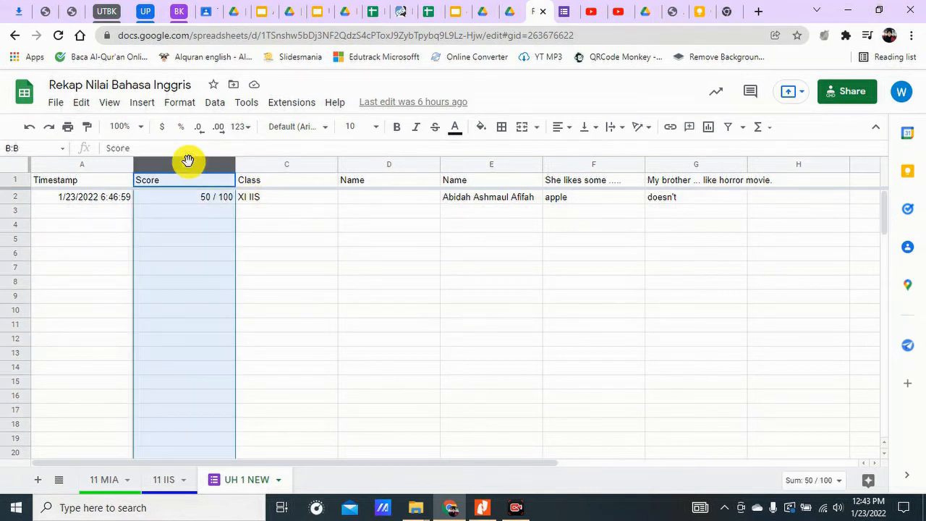
{"action": "left_click", "coordinate": [311, 162]}
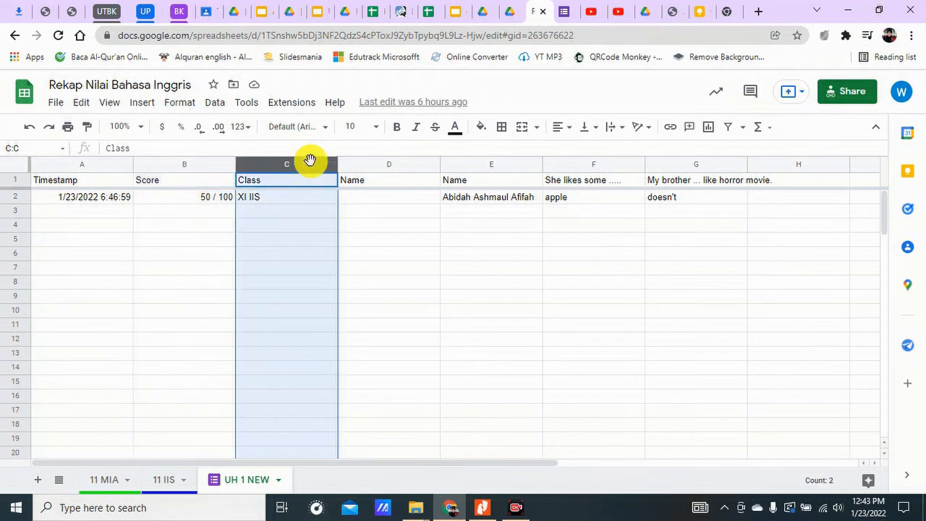
{"action": "left_click", "coordinate": [387, 164]}
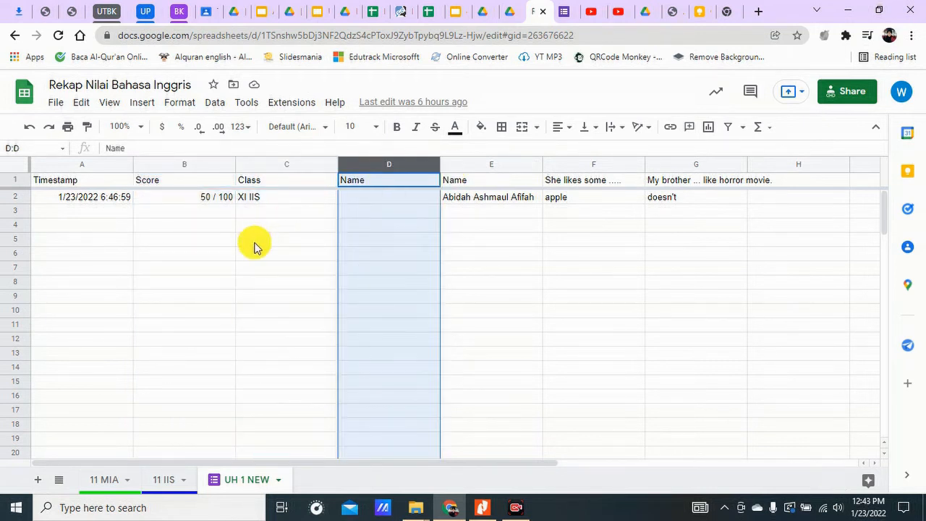
{"action": "left_click", "coordinate": [359, 202]}
{"action": "left_click", "coordinate": [360, 215]}
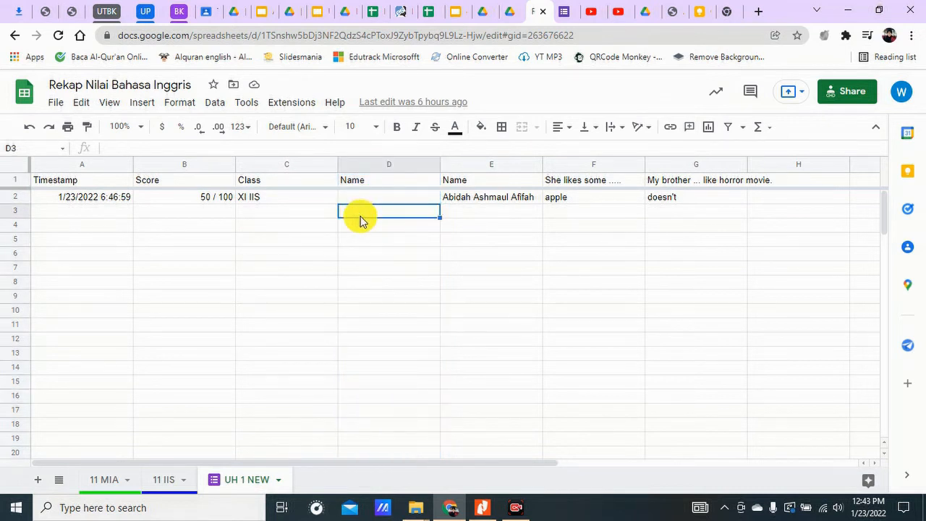
Step: Compare the Score and Class columns with the second Name column, E, on the UH 1 NEW sheet
{"action": "left_click", "coordinate": [177, 167]}
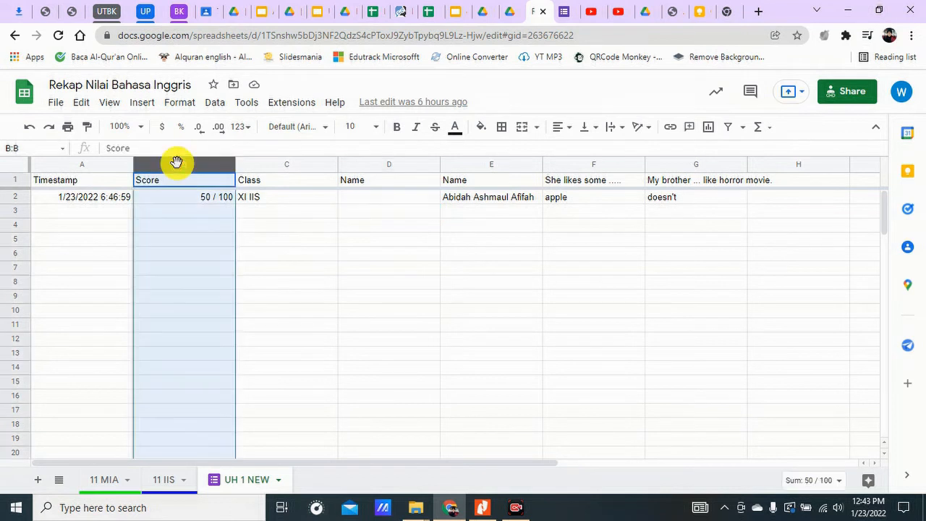
{"action": "left_click", "coordinate": [296, 166]}
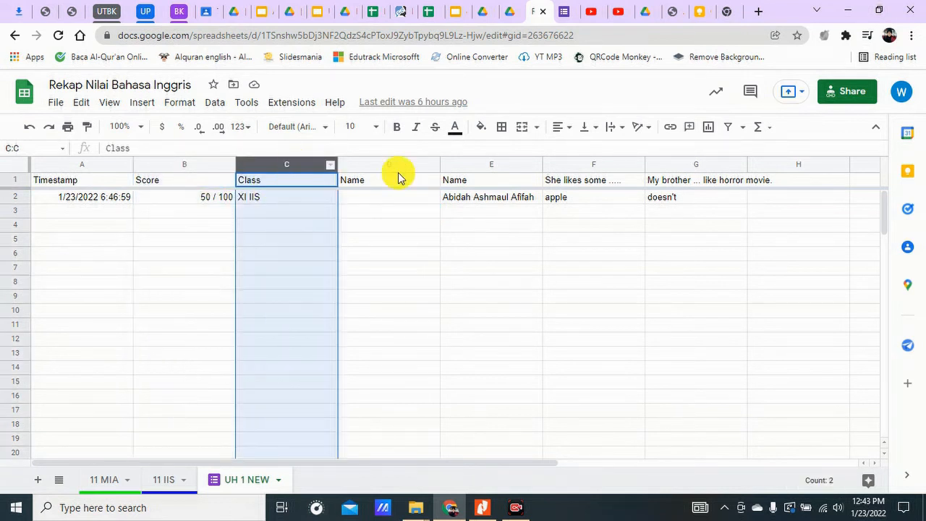
{"action": "left_click", "coordinate": [502, 164]}
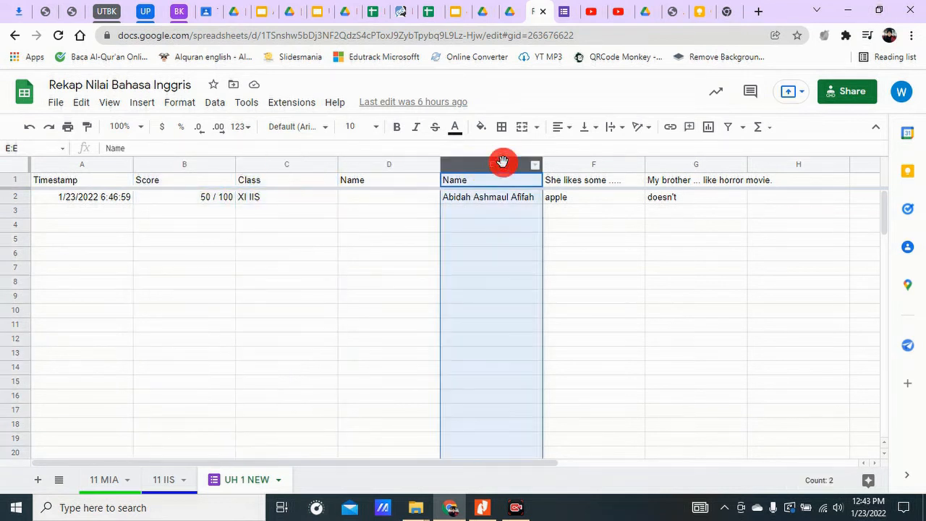
{"action": "left_click", "coordinate": [476, 229]}
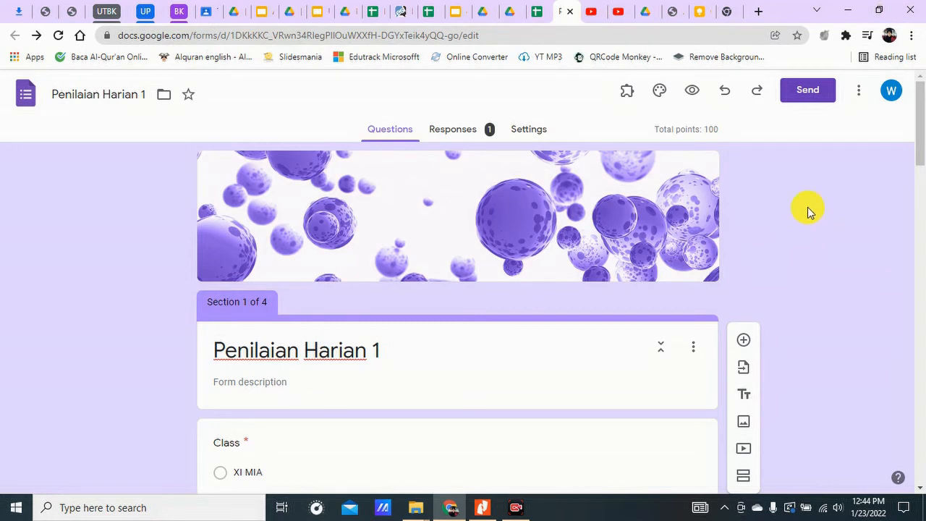
Step: Preview the Penilaian Harian 1 form, return to the spreadsheet's 11 MIA sheet and select the ninth student's name
{"action": "left_click", "coordinate": [669, 93]}
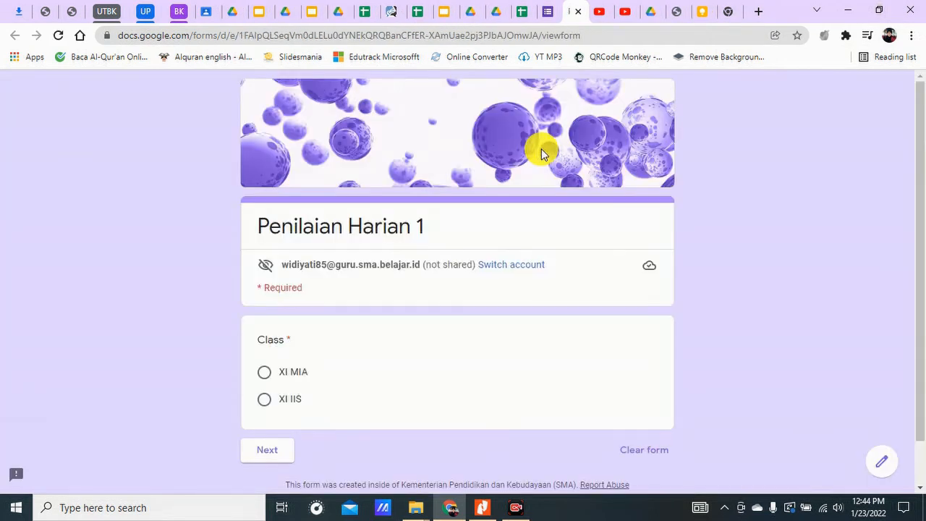
{"action": "left_click", "coordinate": [520, 9]}
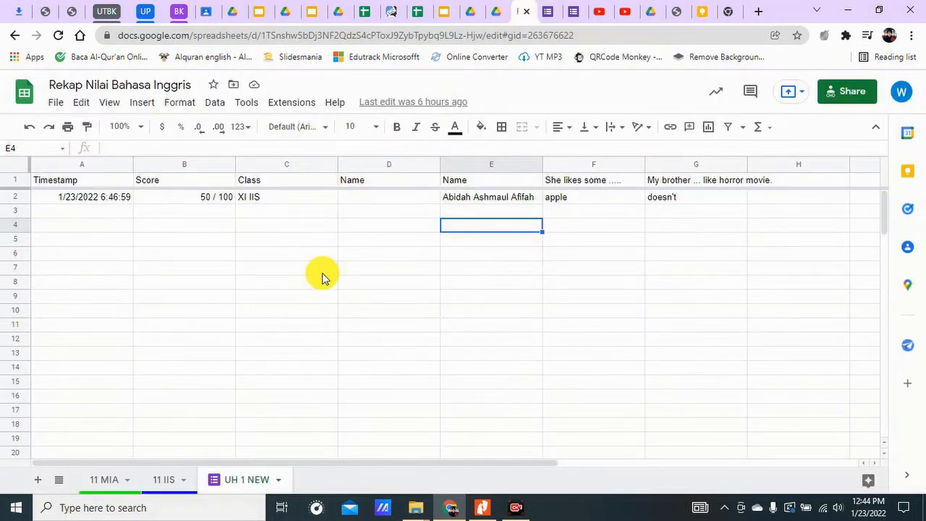
{"action": "left_click", "coordinate": [105, 483]}
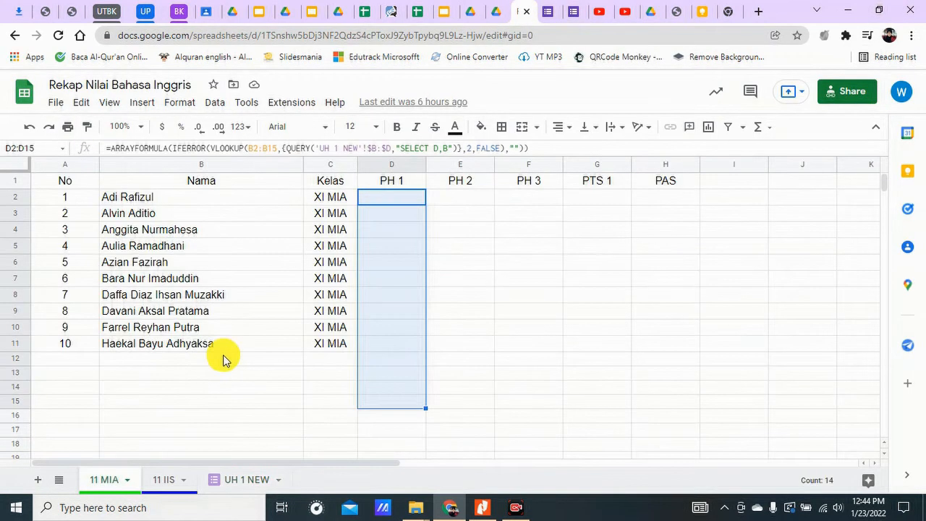
{"action": "left_click", "coordinate": [390, 372]}
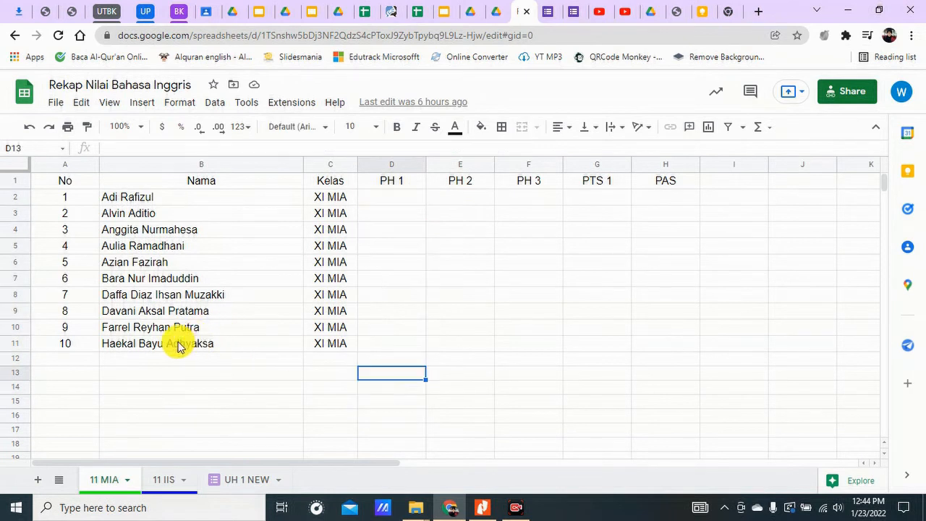
{"action": "left_click", "coordinate": [123, 330]}
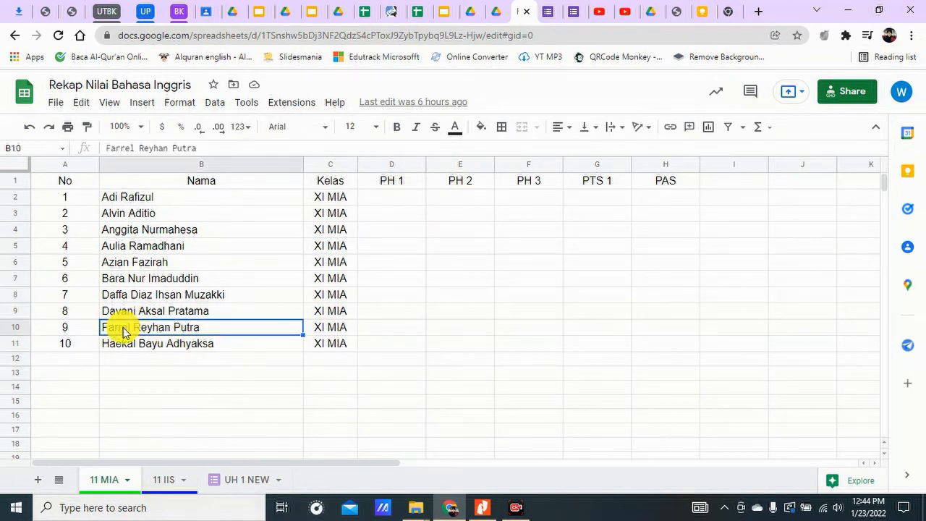
Step: Switch to the Penilaian Harian 1 response form, choose the class XI MIA and continue to the name section
{"action": "left_click", "coordinate": [372, 332]}
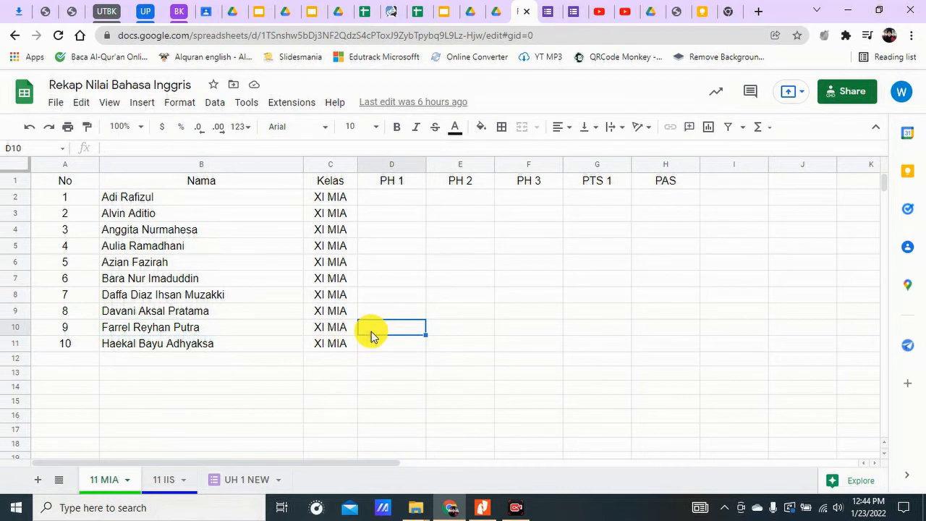
{"action": "left_click", "coordinate": [571, 6]}
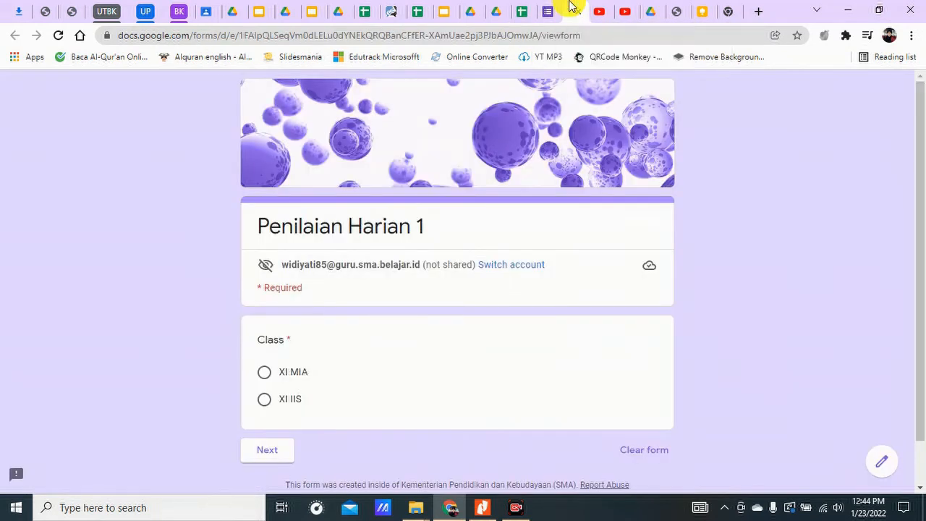
{"action": "left_click", "coordinate": [264, 371]}
{"action": "left_click", "coordinate": [253, 456]}
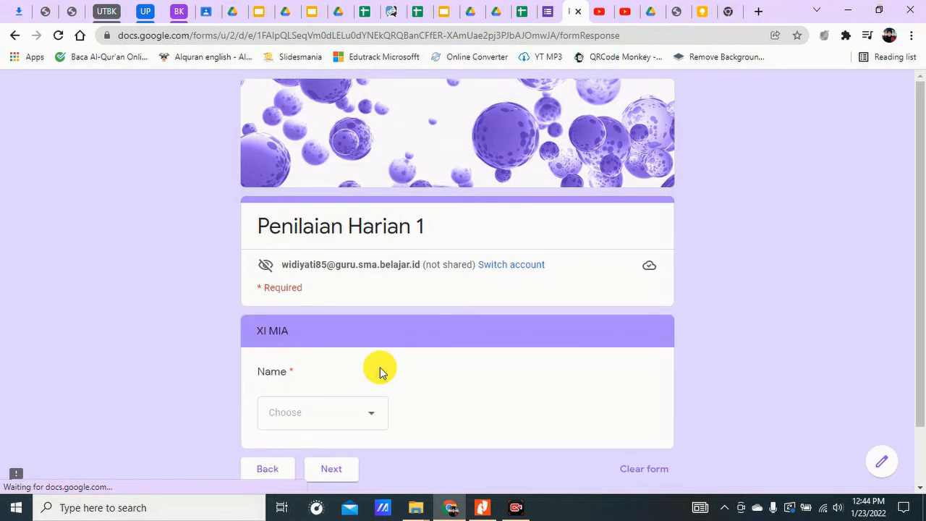
Step: Select the third student's name from the XI MIA name list and continue to the questions
{"action": "left_click", "coordinate": [300, 425]}
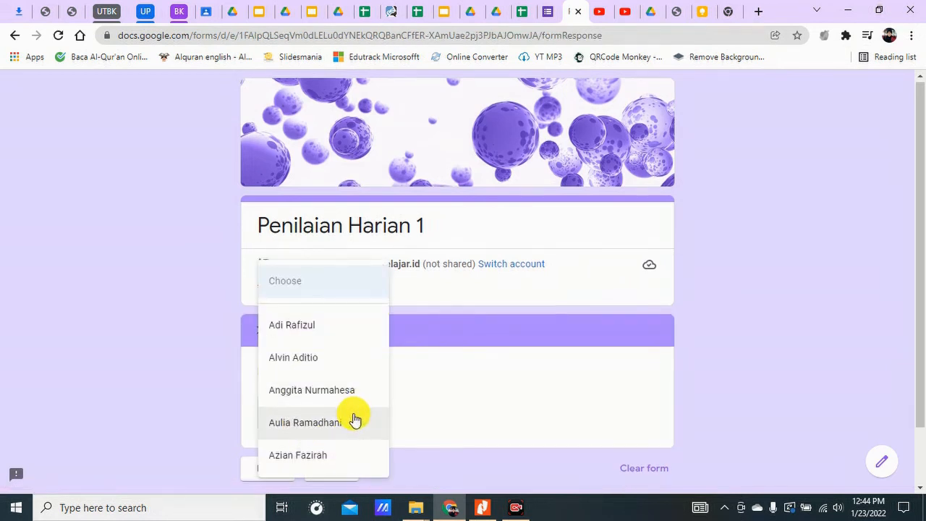
{"action": "scroll", "coordinate": [354, 419], "scroll_direction": "down", "scroll_amount": 1}
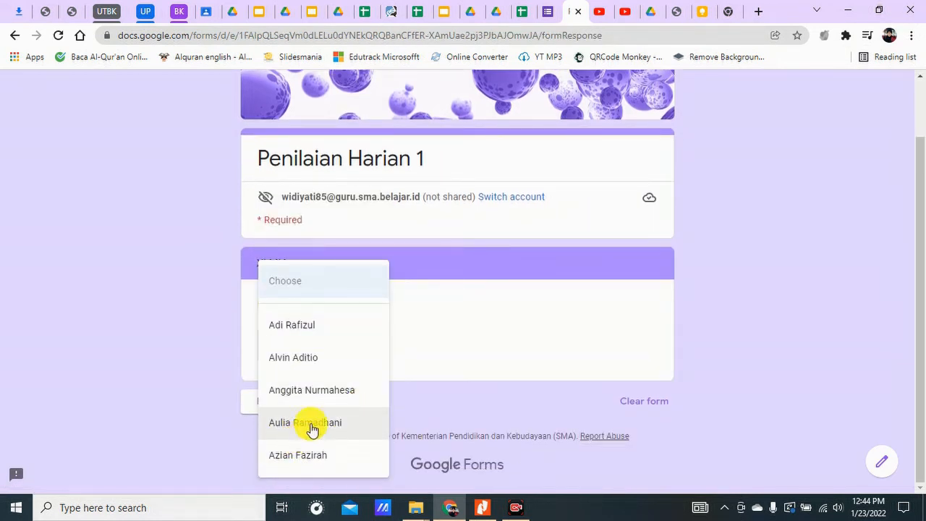
{"action": "left_click", "coordinate": [527, 7]}
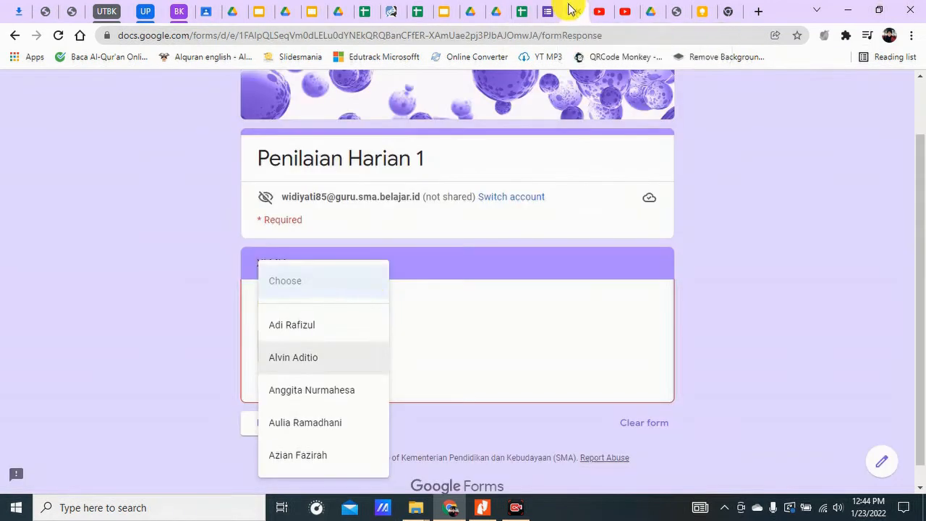
{"action": "left_click", "coordinate": [572, 9]}
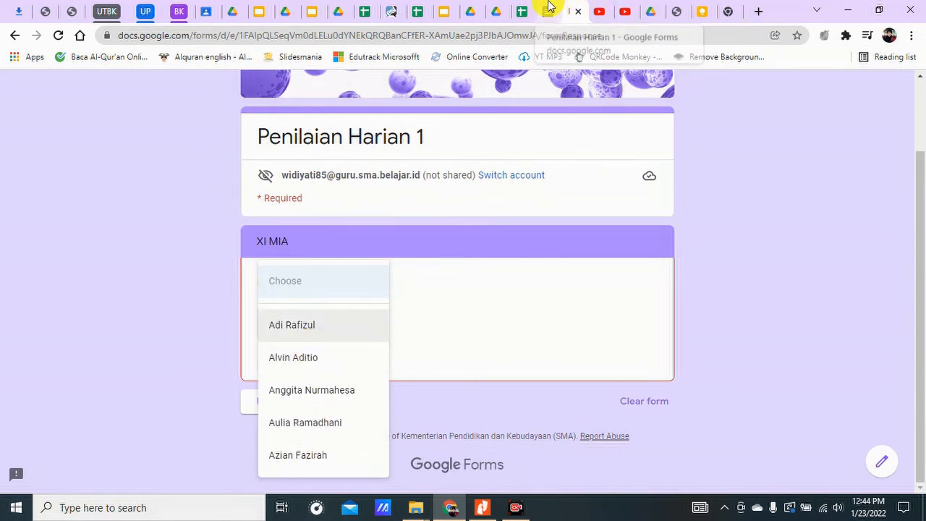
{"action": "left_click", "coordinate": [301, 396]}
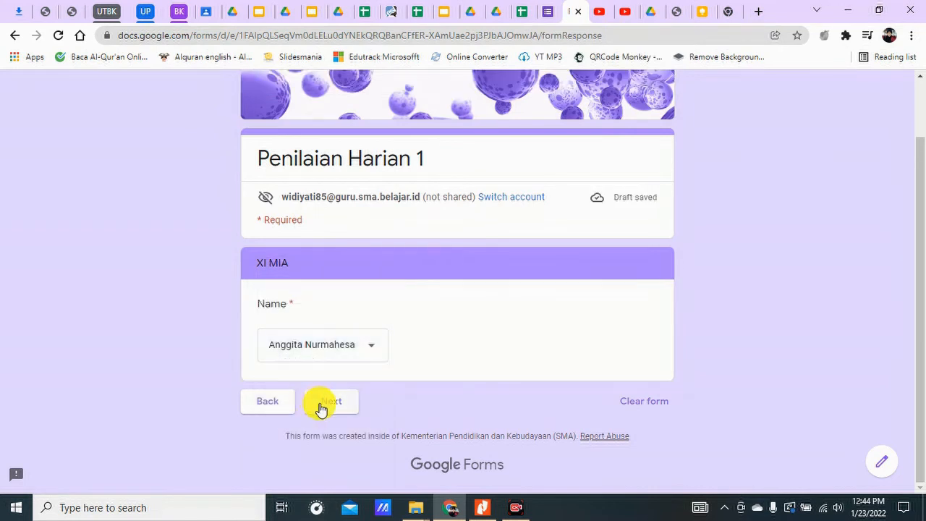
{"action": "left_click", "coordinate": [334, 401]}
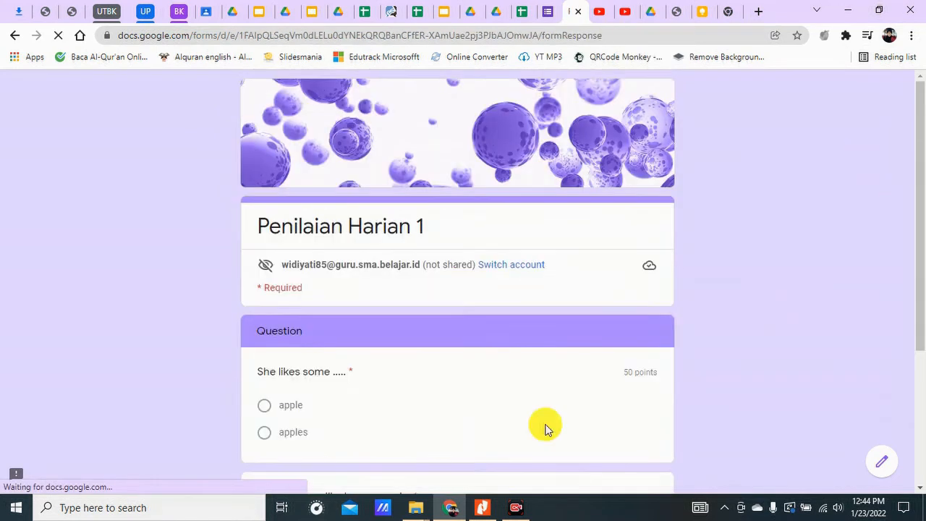
Step: Answer "She likes some" with "apples" and "My brother ... like horror movie" with "doesn't", and submit the XI MIA response
{"action": "scroll", "coordinate": [219, 382], "scroll_direction": "down", "scroll_amount": 3}
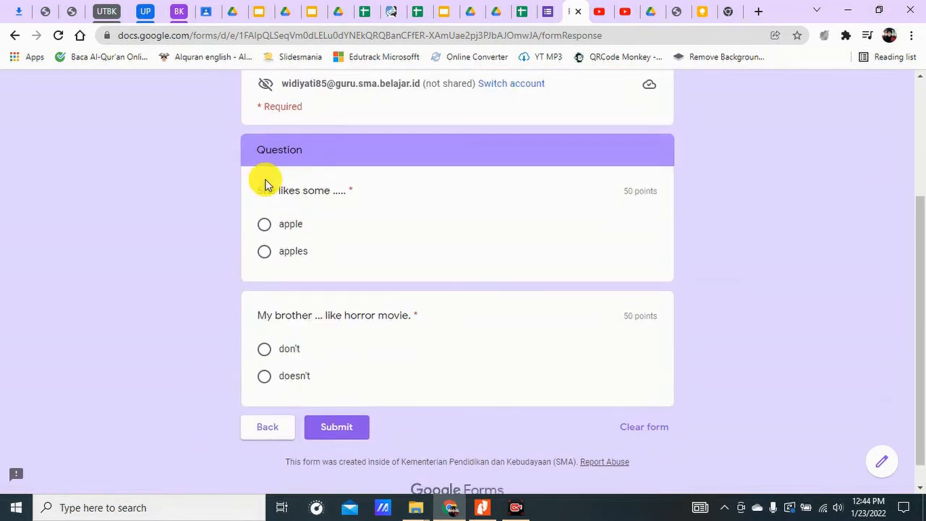
{"action": "left_click", "coordinate": [265, 253]}
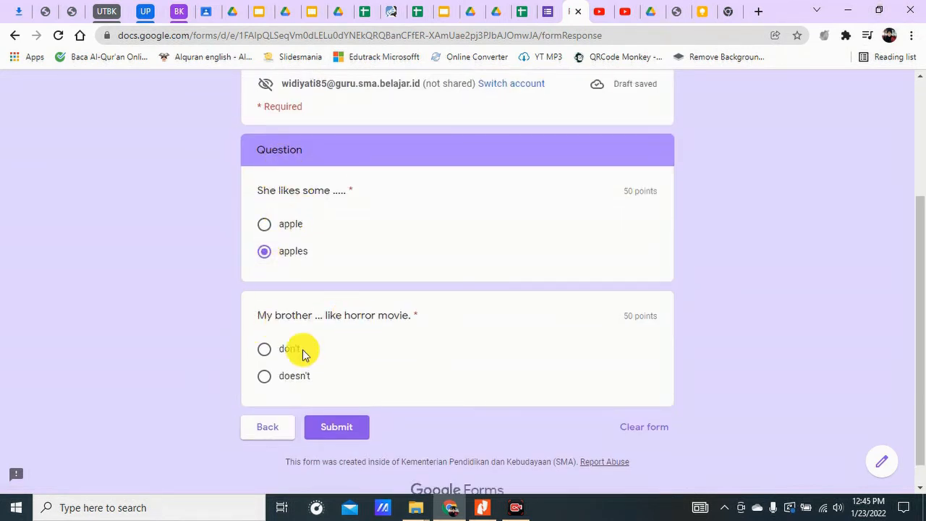
{"action": "left_click", "coordinate": [262, 379]}
{"action": "left_click", "coordinate": [323, 430]}
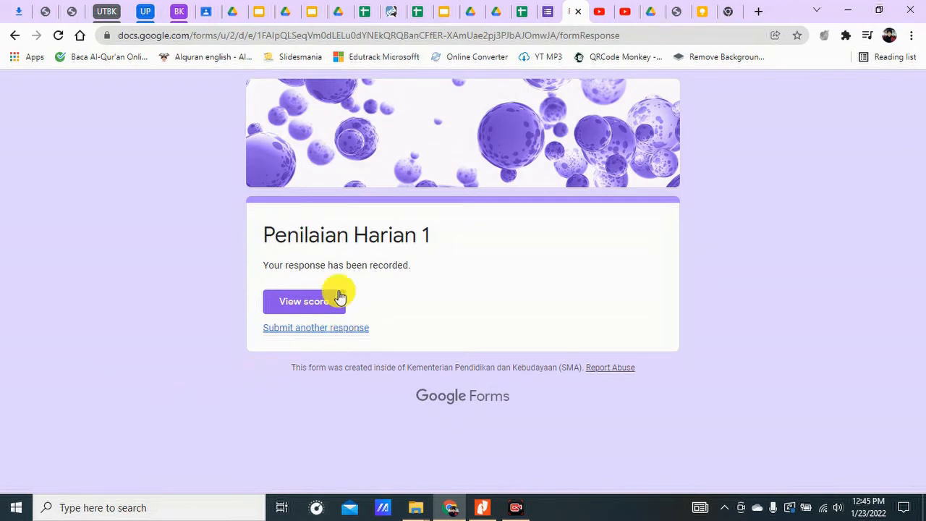
Step: View the score of the submitted XI MIA response, review its class, name and answers, and close the score page
{"action": "left_click", "coordinate": [295, 302]}
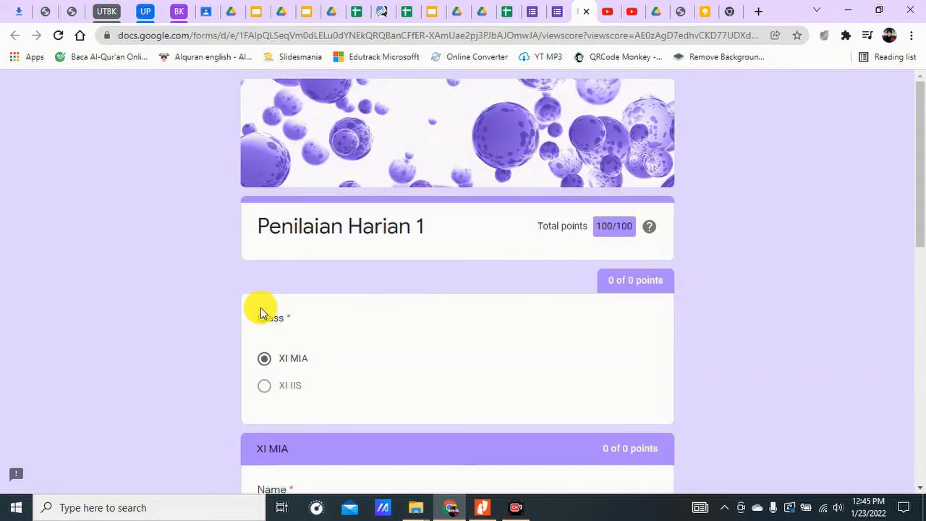
{"action": "scroll", "coordinate": [693, 264], "scroll_direction": "down", "scroll_amount": 6}
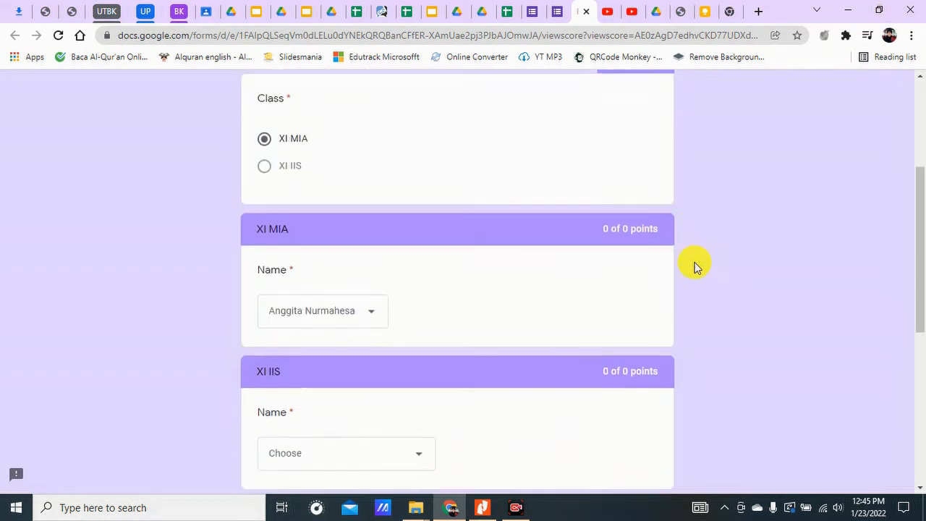
{"action": "scroll", "coordinate": [692, 265], "scroll_direction": "down", "scroll_amount": 3}
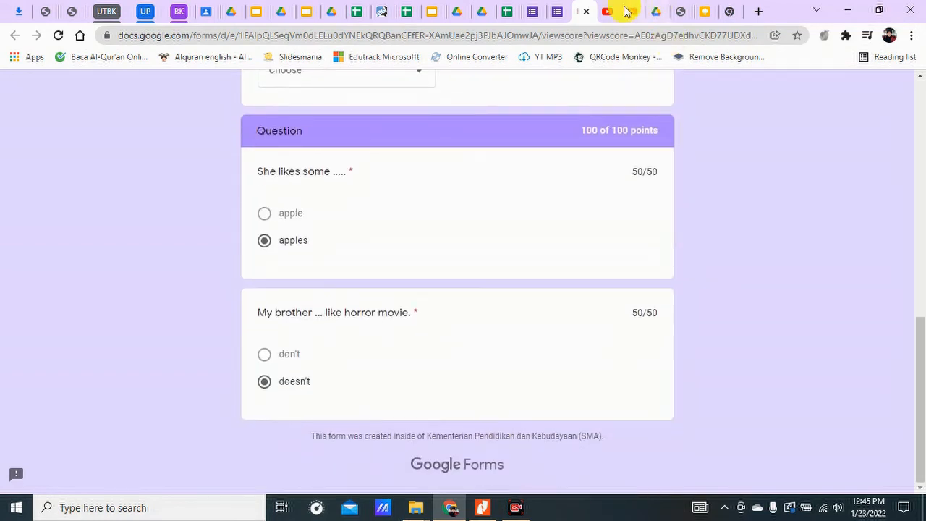
{"action": "left_click", "coordinate": [586, 12]}
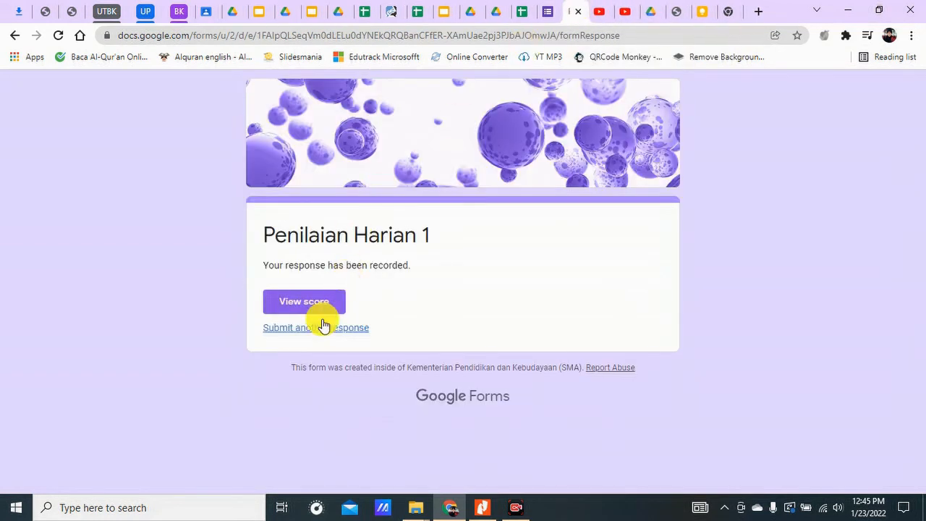
Step: Return to the Rekap Nilai Bahasa Inggris spreadsheet and check the third student's PH 1 score on the 11 MIA sheet
{"action": "left_click", "coordinate": [518, 7]}
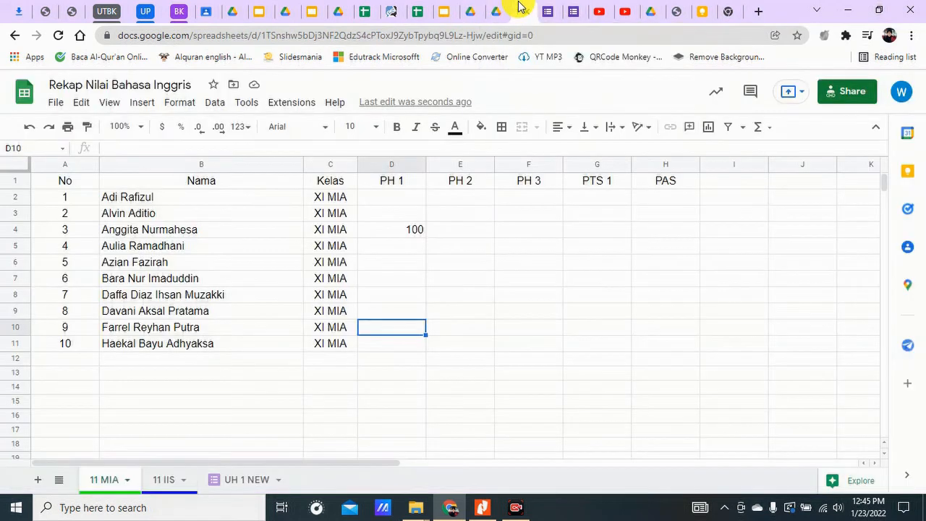
{"action": "left_click", "coordinate": [154, 231]}
{"action": "left_click", "coordinate": [407, 234]}
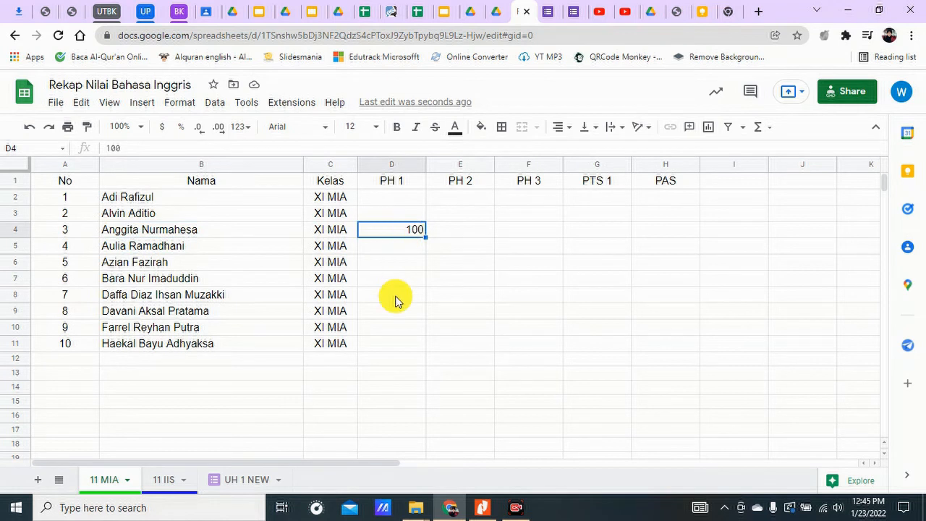
Step: Open the 11 IIS sheet and check the third student's PH 1 cell, D4
{"action": "left_click", "coordinate": [160, 482]}
{"action": "left_click", "coordinate": [394, 263]}
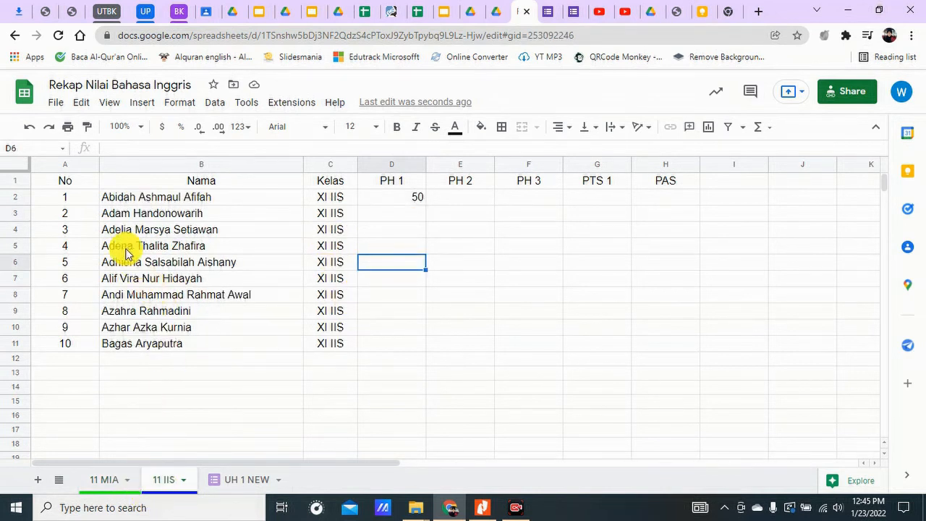
{"action": "left_click", "coordinate": [248, 231]}
{"action": "left_click", "coordinate": [369, 231]}
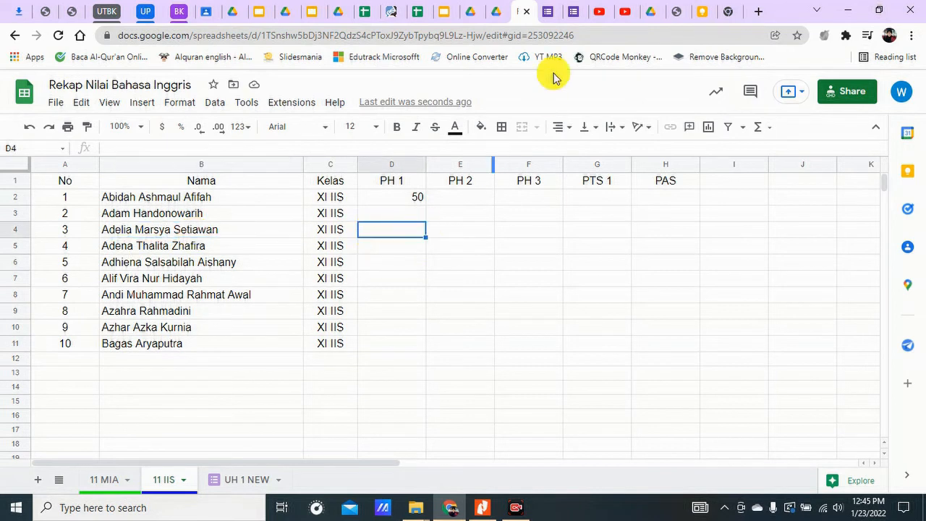
Step: Start another Penilaian Harian 1 response with the class XI IIS and continue to the name section
{"action": "left_click", "coordinate": [551, 6]}
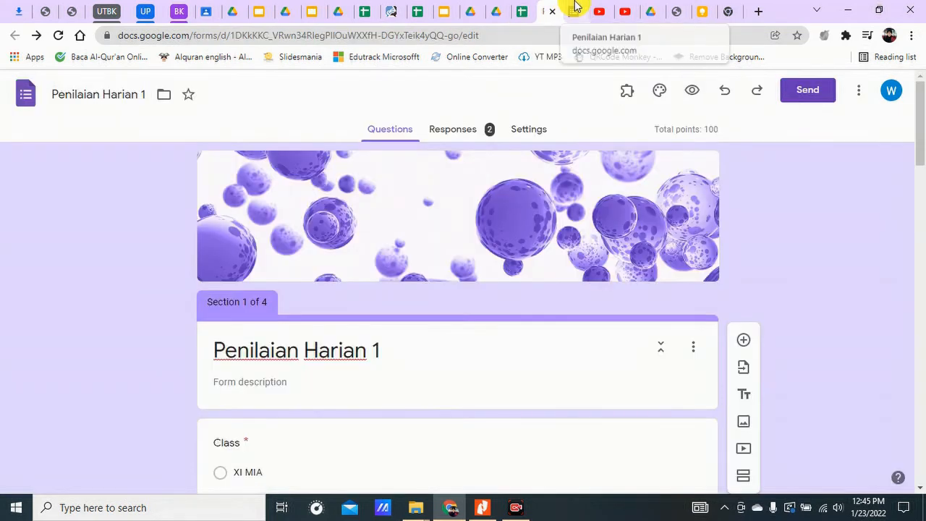
{"action": "left_click", "coordinate": [572, 5]}
{"action": "left_click", "coordinate": [289, 327]}
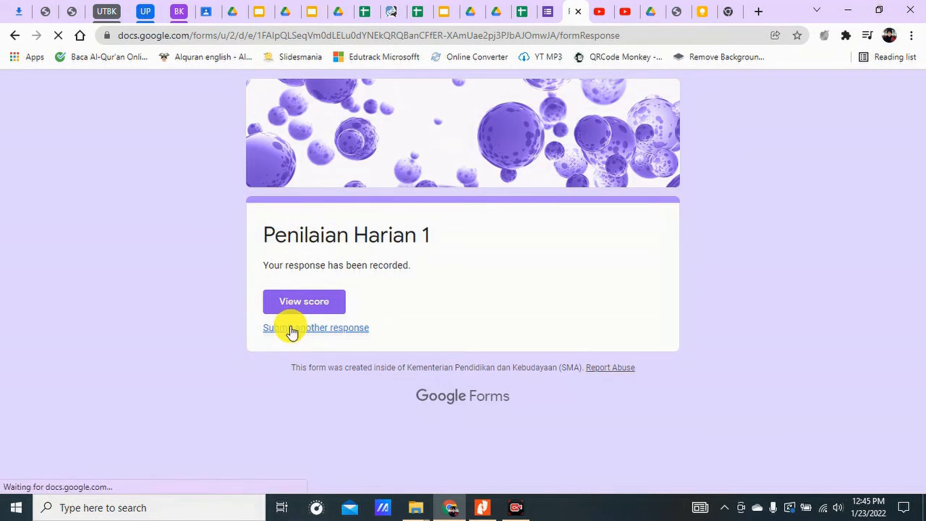
{"action": "left_click", "coordinate": [264, 400]}
{"action": "left_click", "coordinate": [269, 453]}
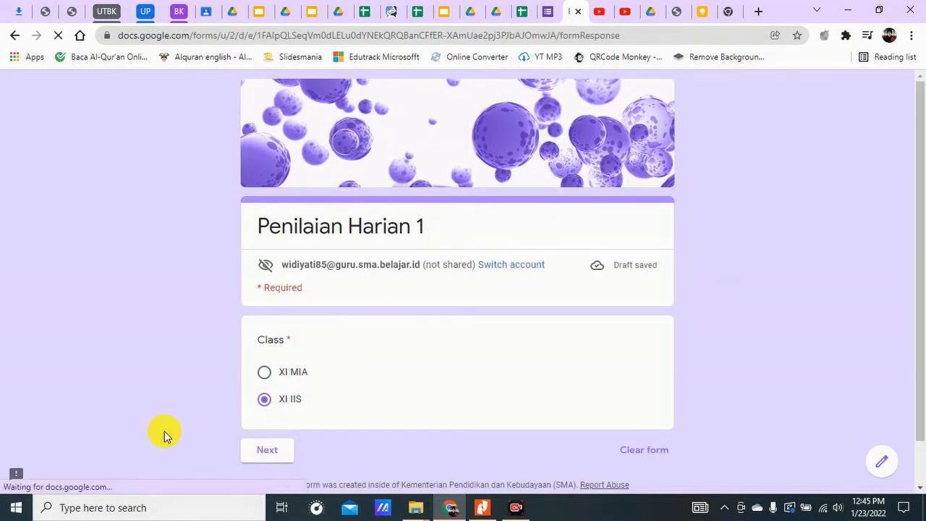
Step: Select the tenth student's name from the XI IIS name list
{"action": "left_click", "coordinate": [328, 429]}
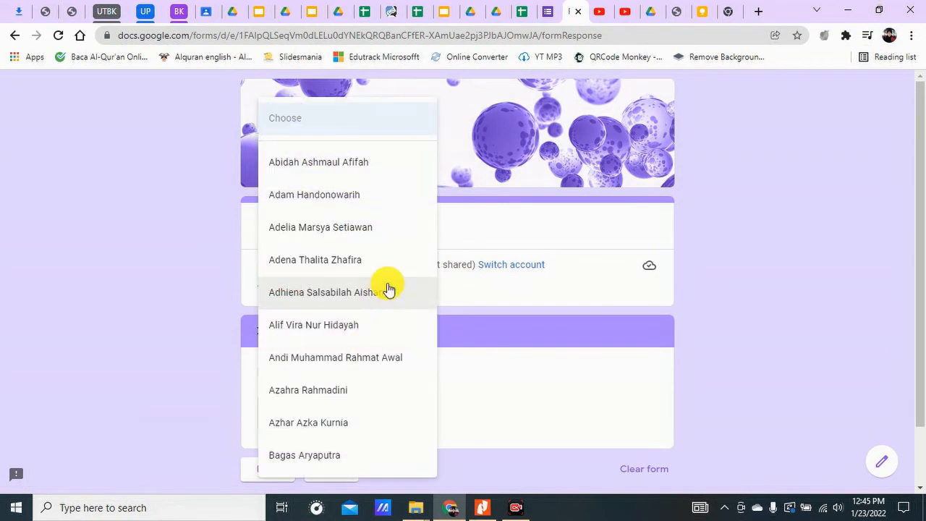
{"action": "scroll", "coordinate": [361, 422], "scroll_direction": "down", "scroll_amount": 1}
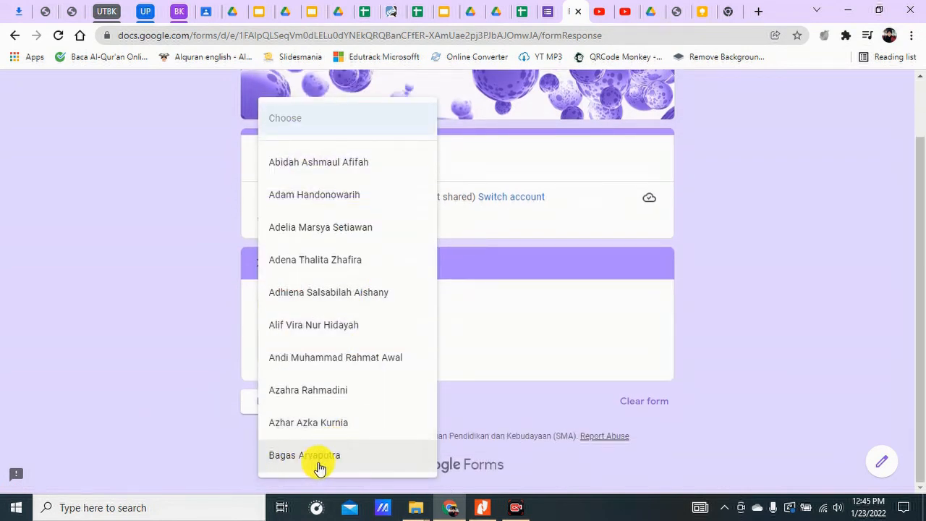
{"action": "left_click", "coordinate": [318, 462]}
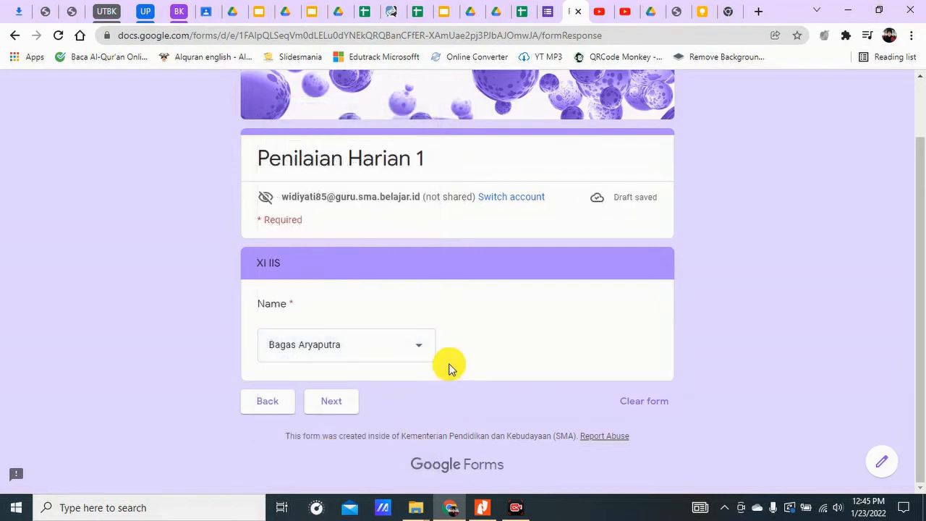
Step: Return to the spreadsheet's 11 IIS sheet and check the tenth student's name and PH 1 cell, D11
{"action": "left_click", "coordinate": [521, 9]}
{"action": "left_click", "coordinate": [156, 344]}
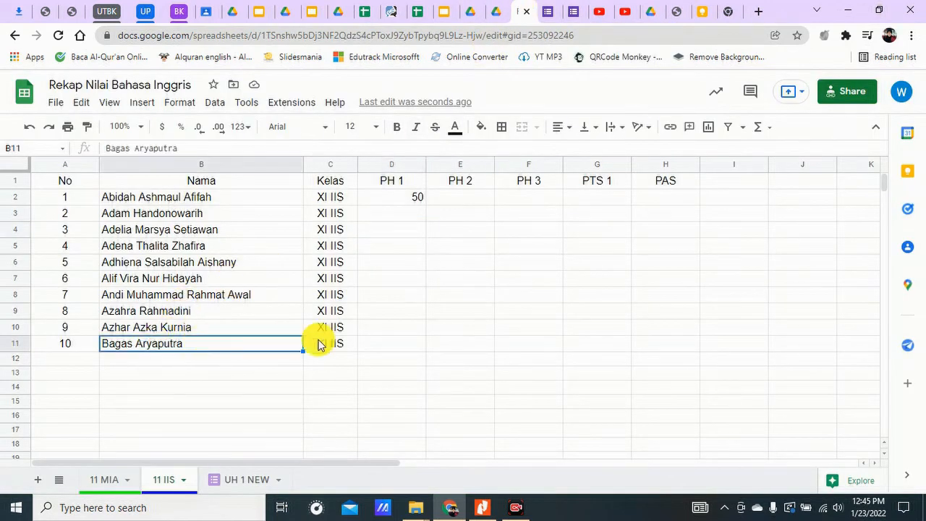
{"action": "left_click", "coordinate": [394, 345]}
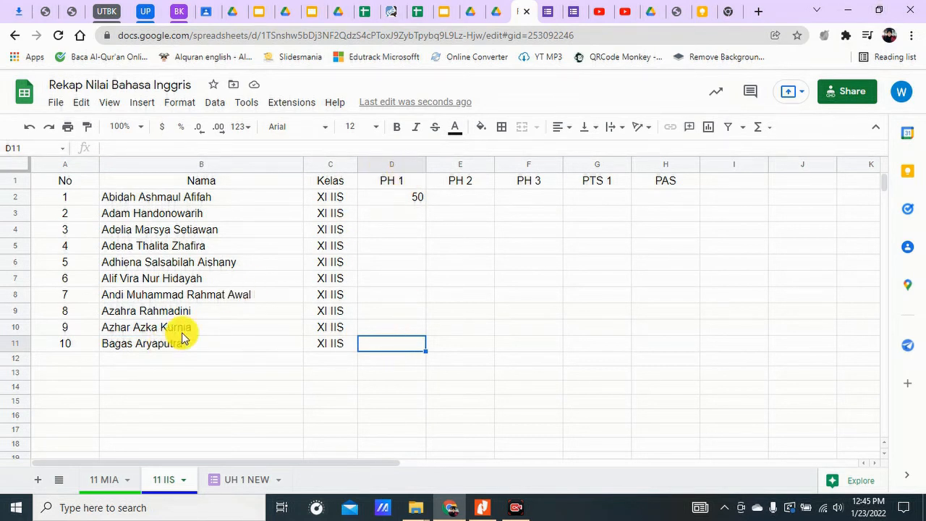
Step: Return to the XI IIS response and answer the horror movie question with "doesn't" and "She likes some" with "apples"
{"action": "left_click", "coordinate": [590, 6]}
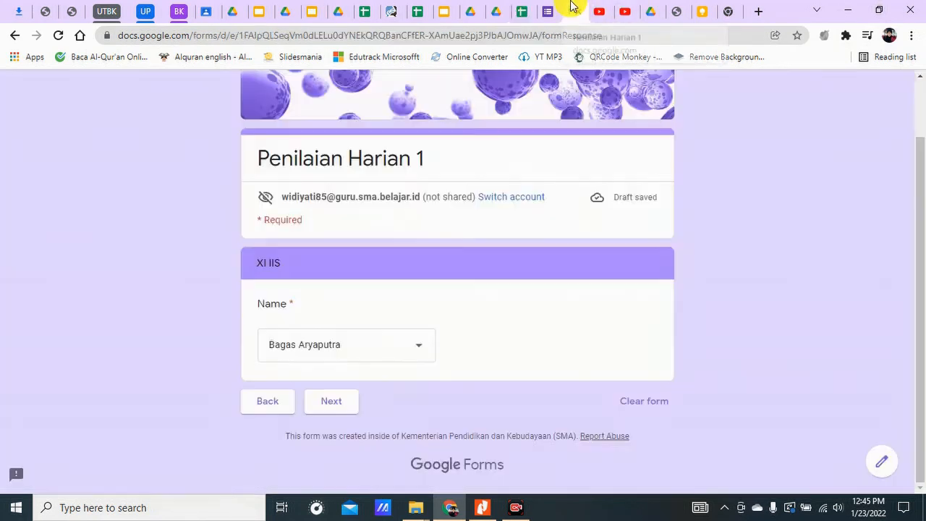
{"action": "left_click", "coordinate": [330, 402]}
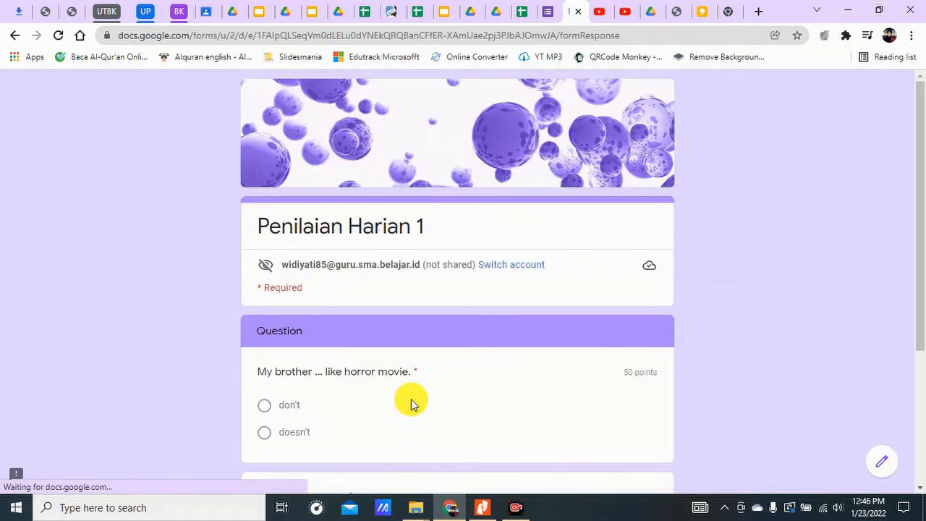
{"action": "scroll", "coordinate": [423, 381], "scroll_direction": "down", "scroll_amount": 3}
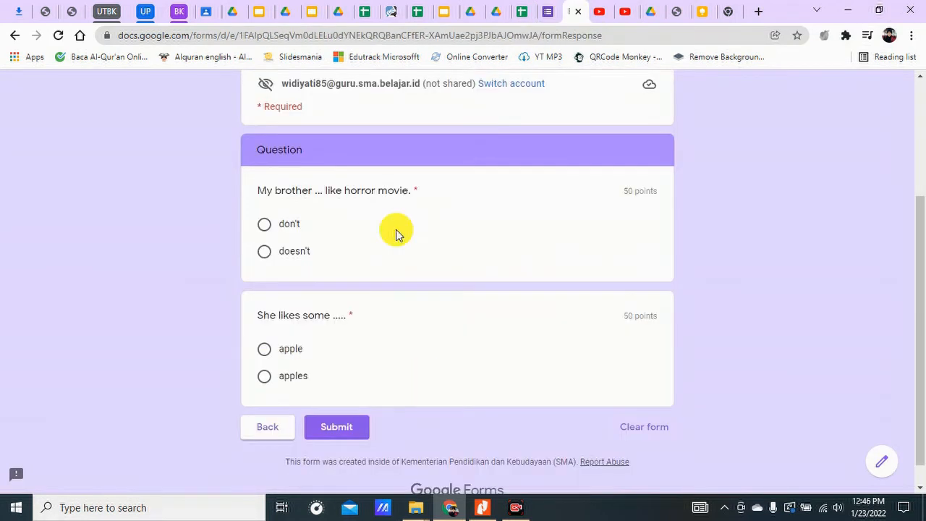
{"action": "left_click", "coordinate": [265, 253]}
{"action": "left_click", "coordinate": [262, 379]}
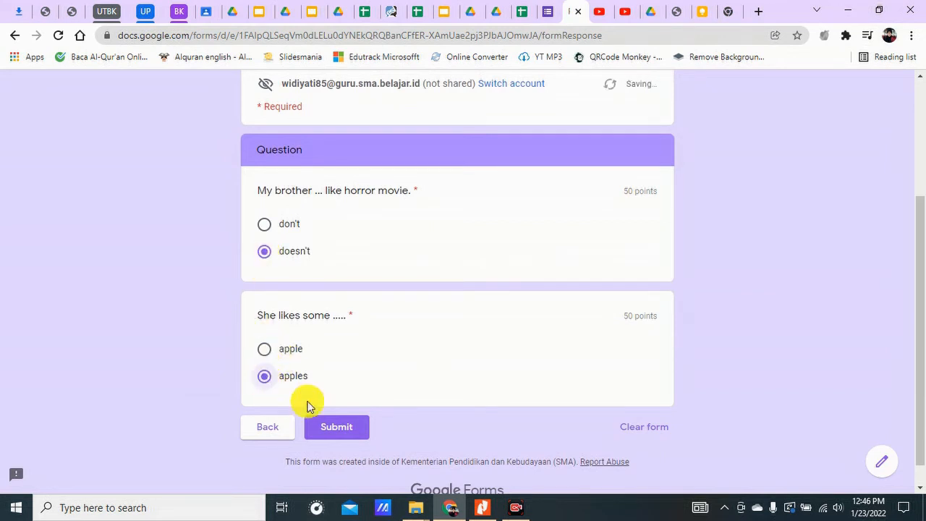
Step: Submit the XI IIS response, view its score and close the score page
{"action": "left_click", "coordinate": [341, 431]}
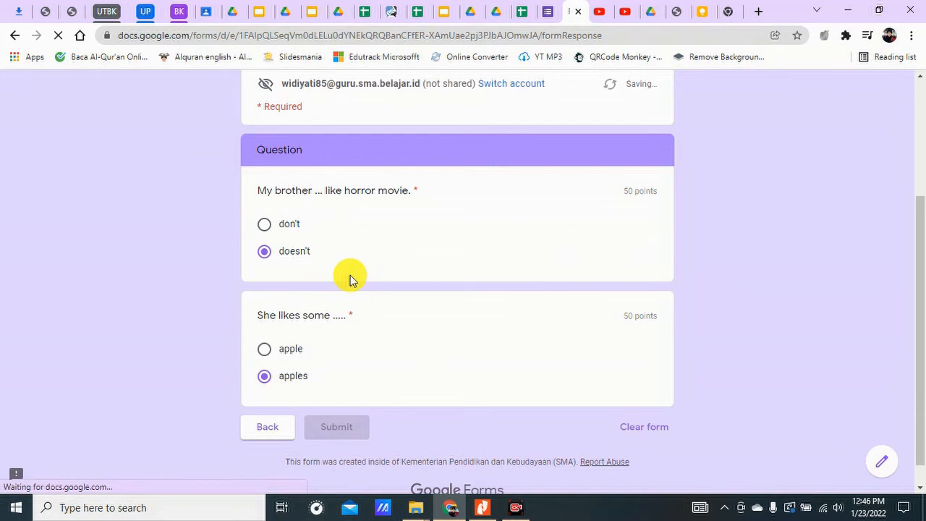
{"action": "left_click", "coordinate": [302, 304]}
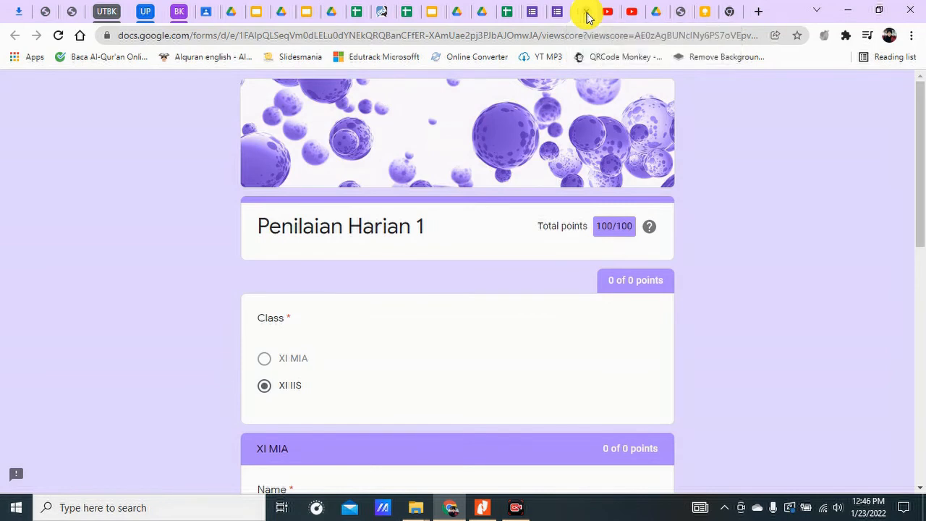
{"action": "left_click", "coordinate": [586, 14]}
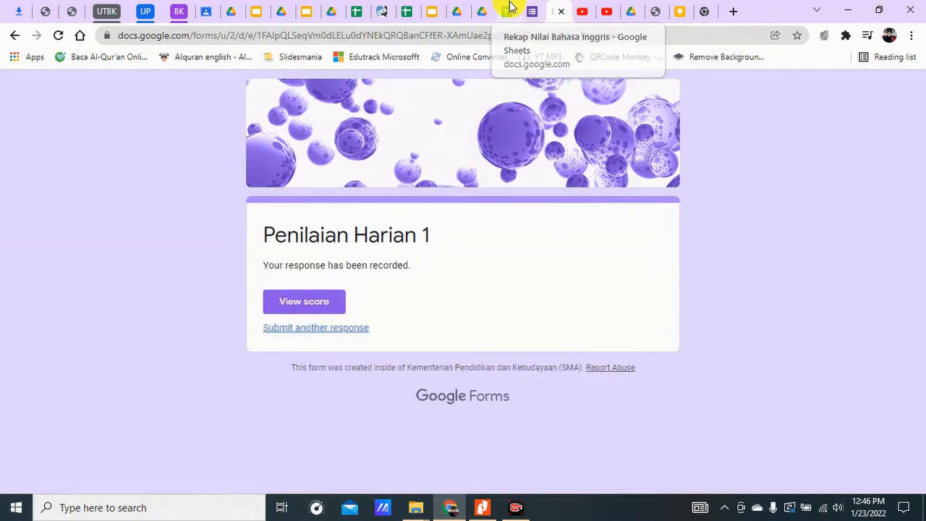
Step: Return to the Rekap Nilai Bahasa Inggris spreadsheet and check the tenth XI IIS student's PH 1 score in D11
{"action": "left_click", "coordinate": [509, 9]}
{"action": "left_click", "coordinate": [352, 347]}
{"action": "left_click", "coordinate": [373, 346]}
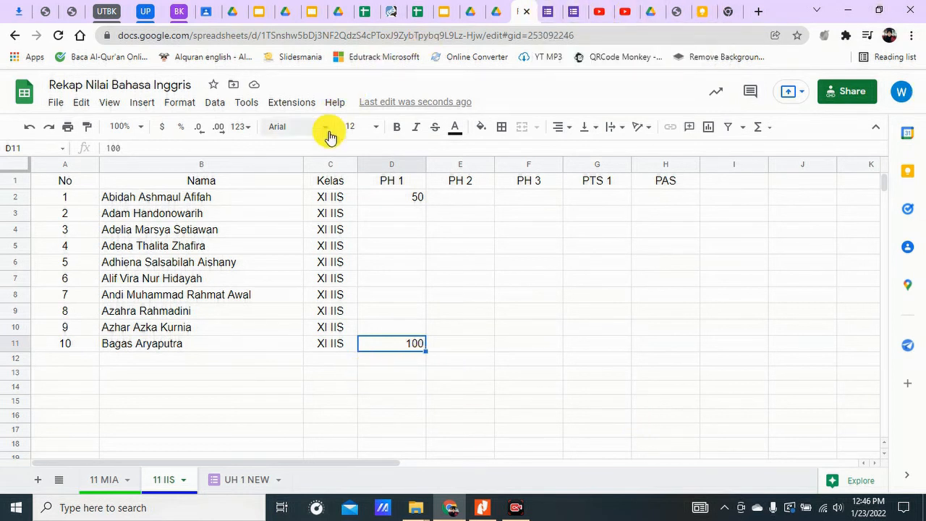
Step: Close the submitted response's confirmation page and return to the Penilaian Harian 1 form editor
{"action": "left_click", "coordinate": [548, 10]}
{"action": "left_click", "coordinate": [576, 9]}
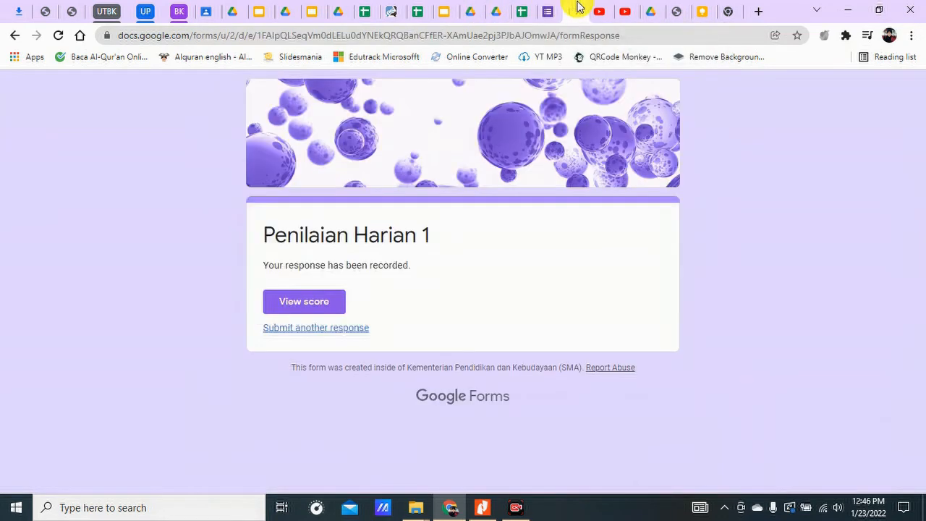
{"action": "key", "text": "ctrl+w"}
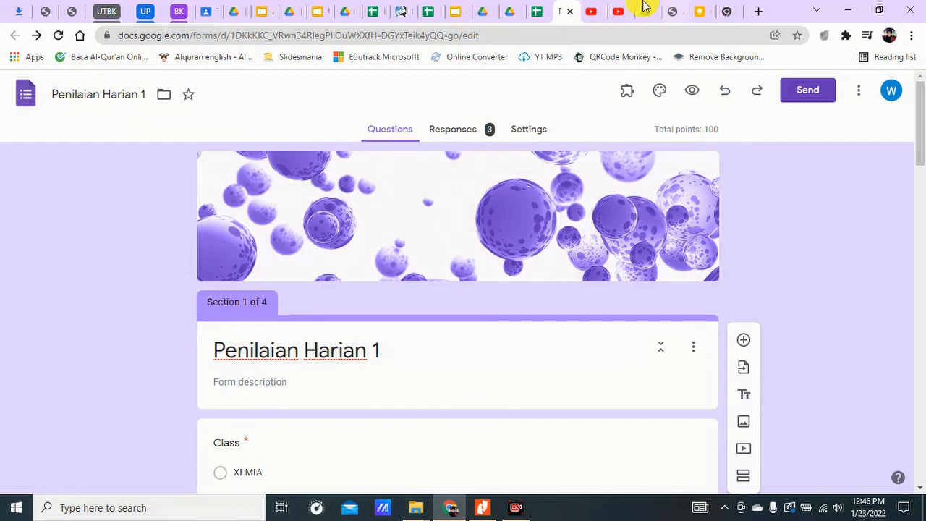
{"action": "key", "text": "ctrl+Page_Up"}
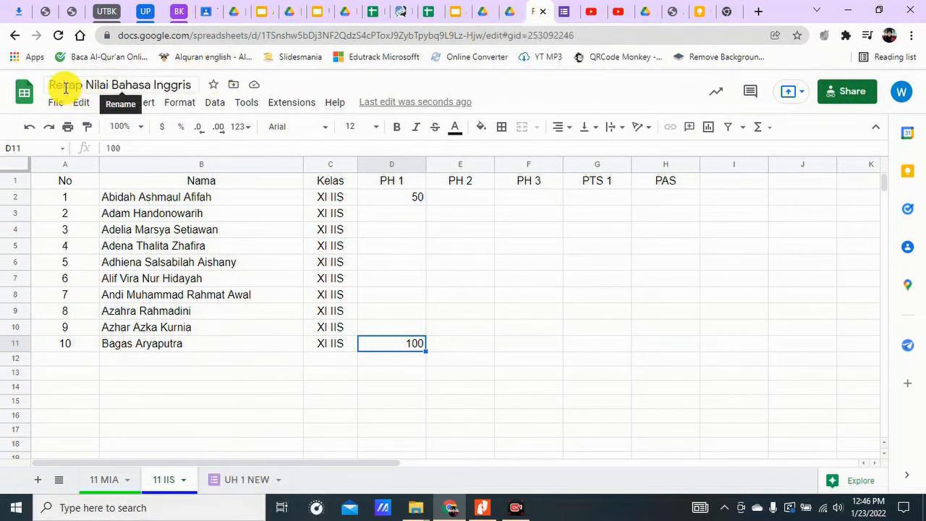
{"action": "left_click", "coordinate": [566, 9]}
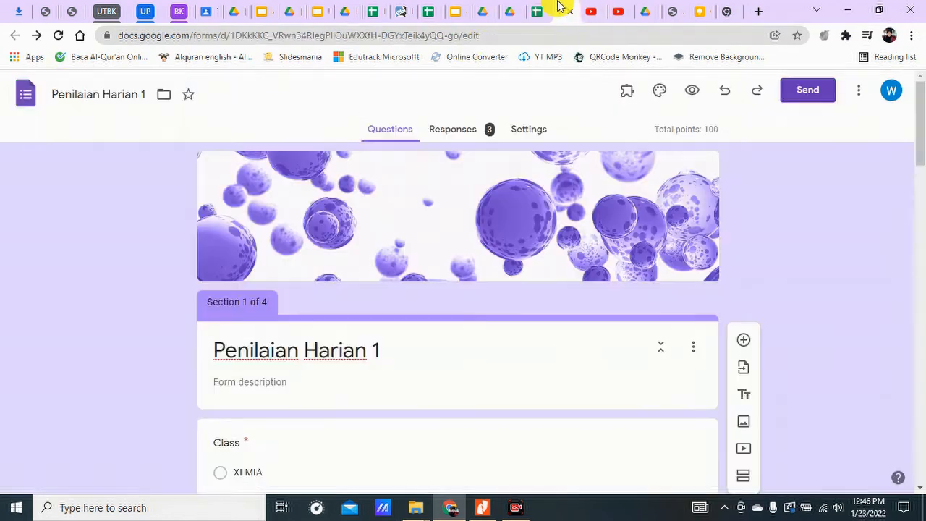
Step: From the form's responses, choose to send responses to an existing spreadsheet and open the spreadsheet picker
{"action": "left_click", "coordinate": [460, 131]}
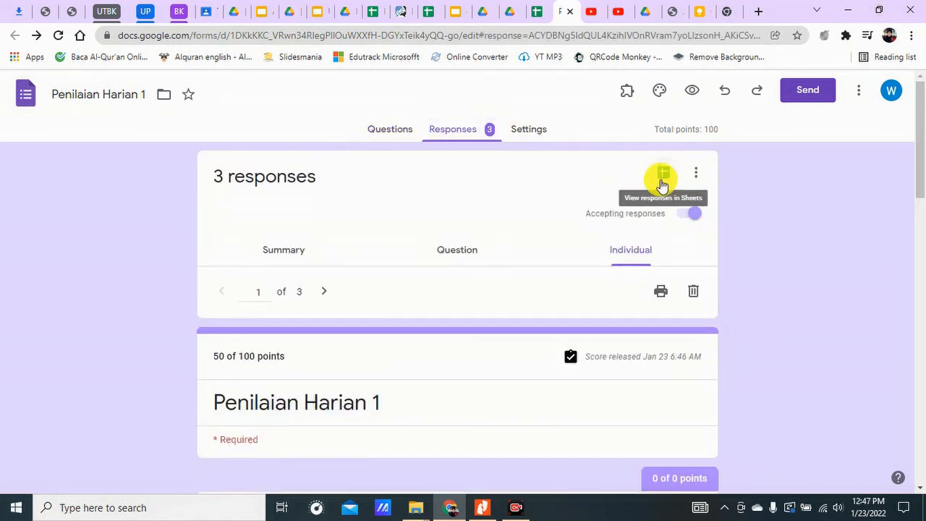
{"action": "left_click", "coordinate": [664, 175]}
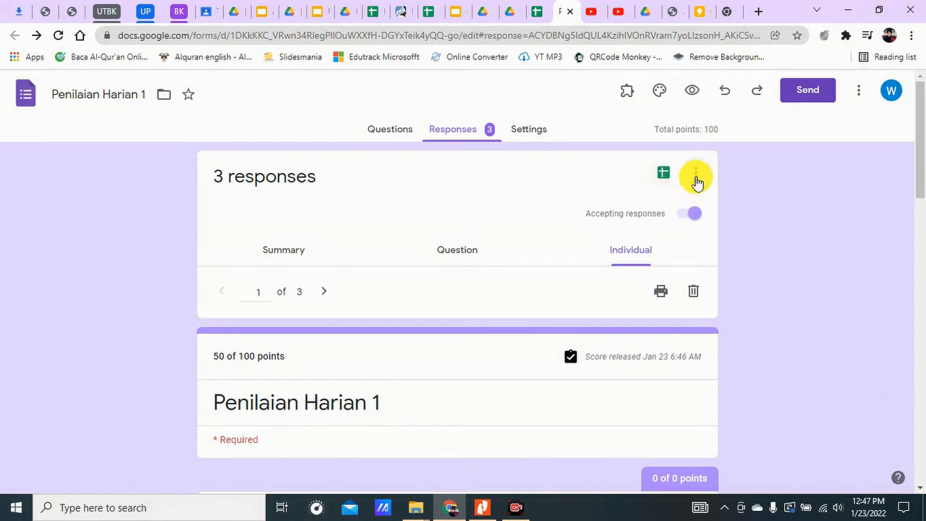
{"action": "left_click", "coordinate": [695, 178]}
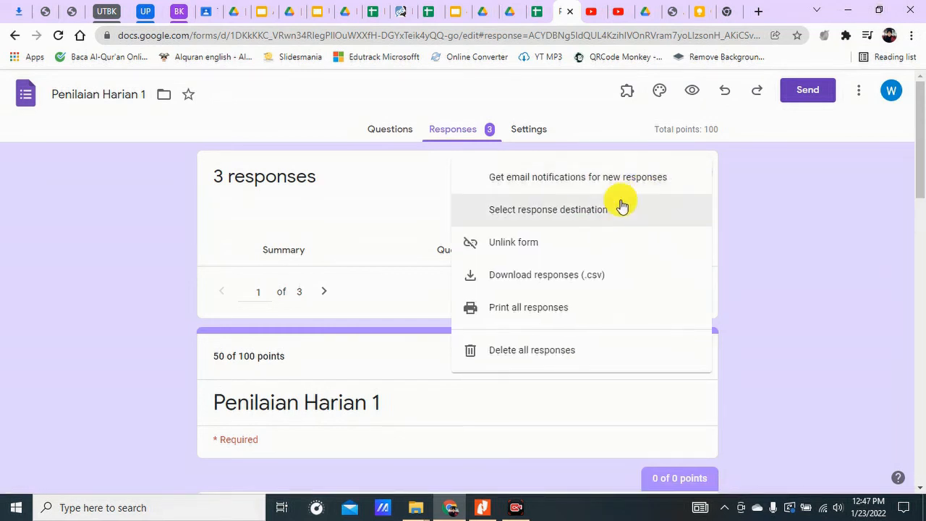
{"action": "left_click", "coordinate": [511, 214]}
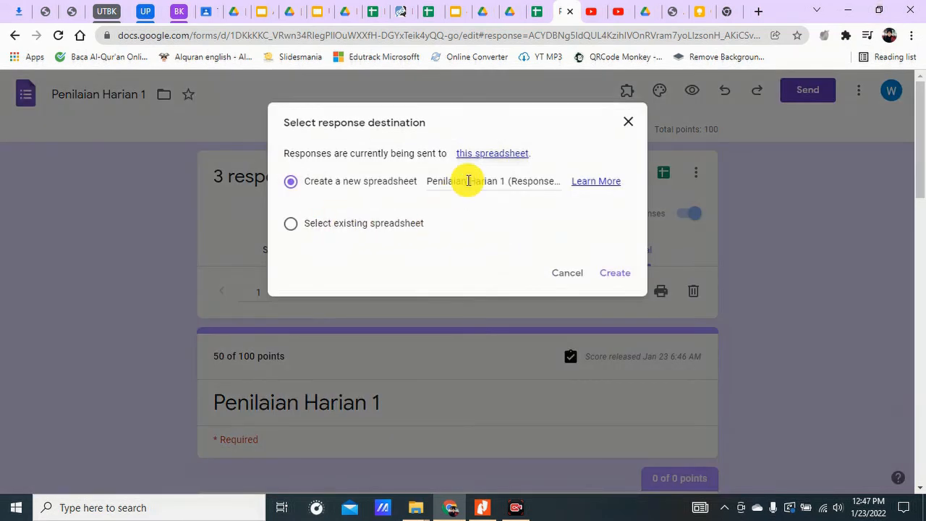
{"action": "left_click", "coordinate": [290, 225]}
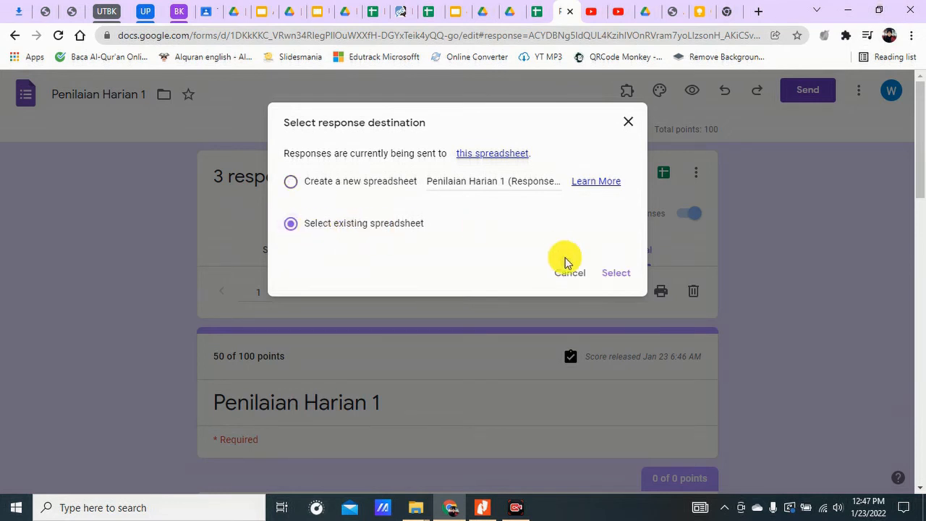
{"action": "left_click", "coordinate": [613, 274]}
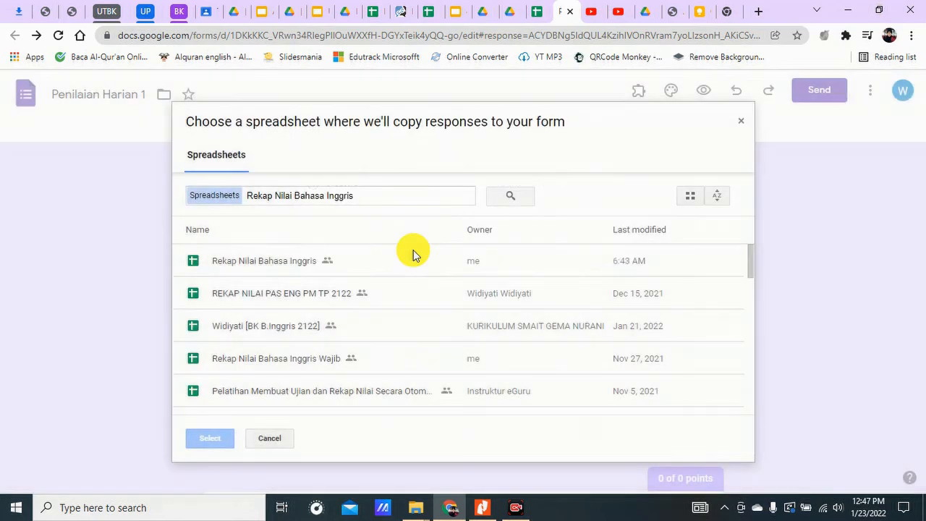
Step: Search the spreadsheet picker for "Rekap Nilai Bahasa Inggris" and select the spreadsheet with exactly that name
{"action": "left_click", "coordinate": [372, 200]}
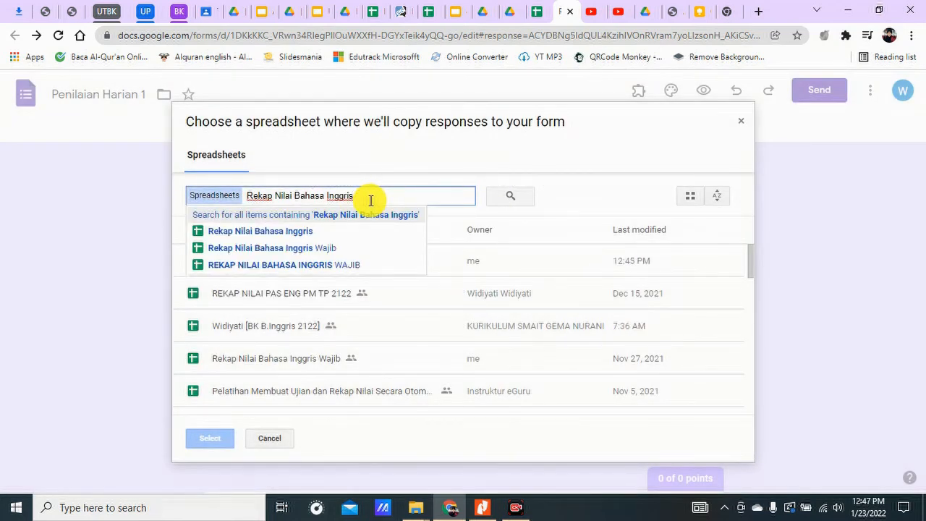
{"action": "key", "text": "BackSpace"}
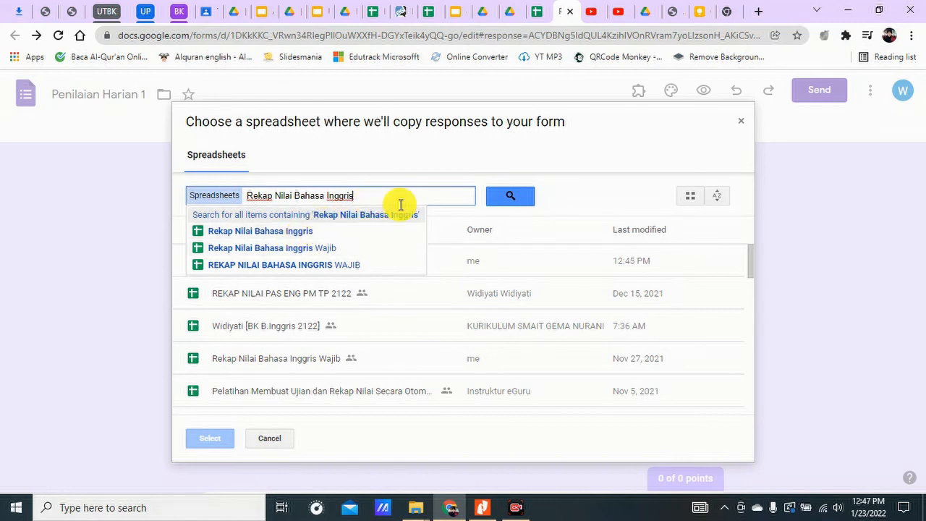
{"action": "left_click", "coordinate": [492, 198]}
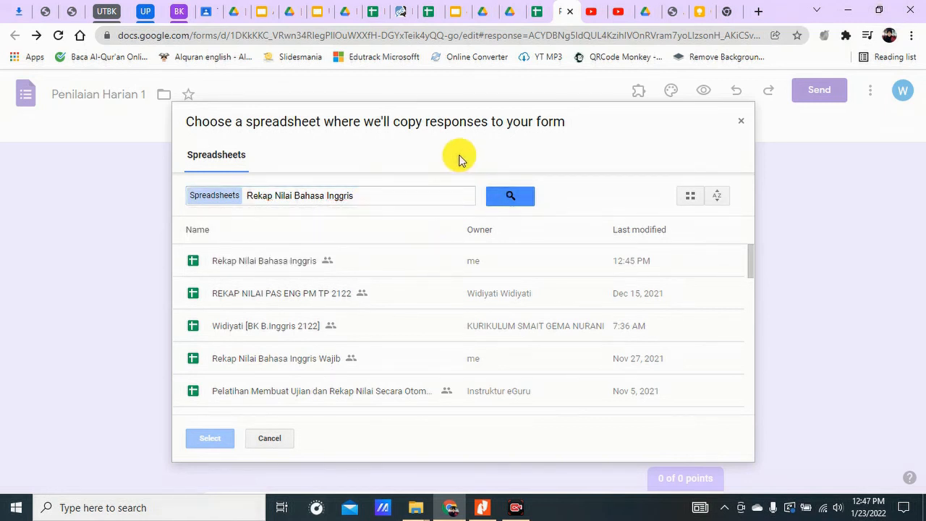
{"action": "left_click", "coordinate": [231, 267]}
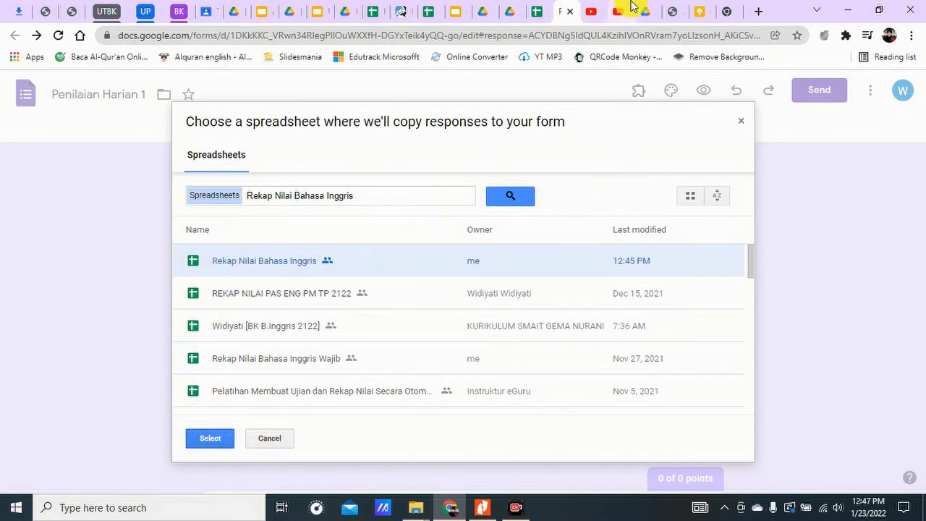
Step: Return to the grade spreadsheet, view the form responses on the UH 1 NEW sheet and show where that sheet is renamed
{"action": "left_click", "coordinate": [543, 8]}
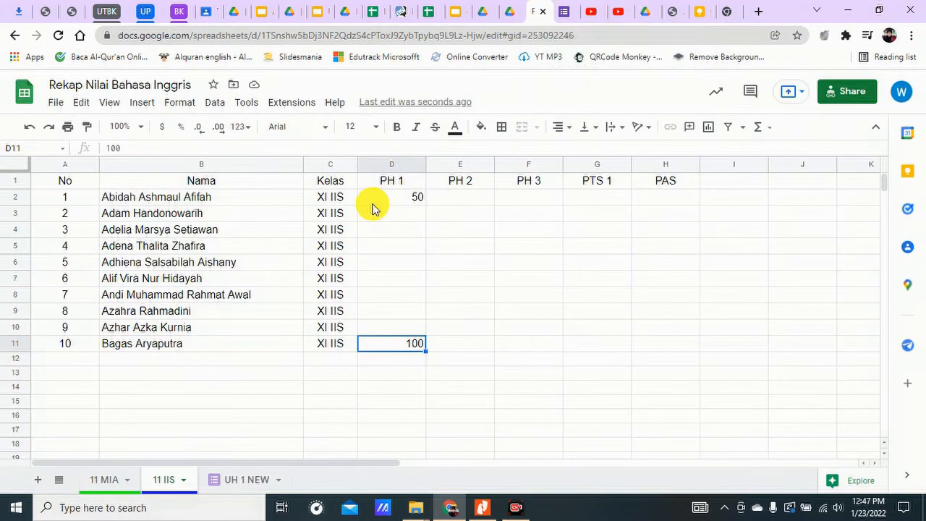
{"action": "left_click", "coordinate": [245, 479]}
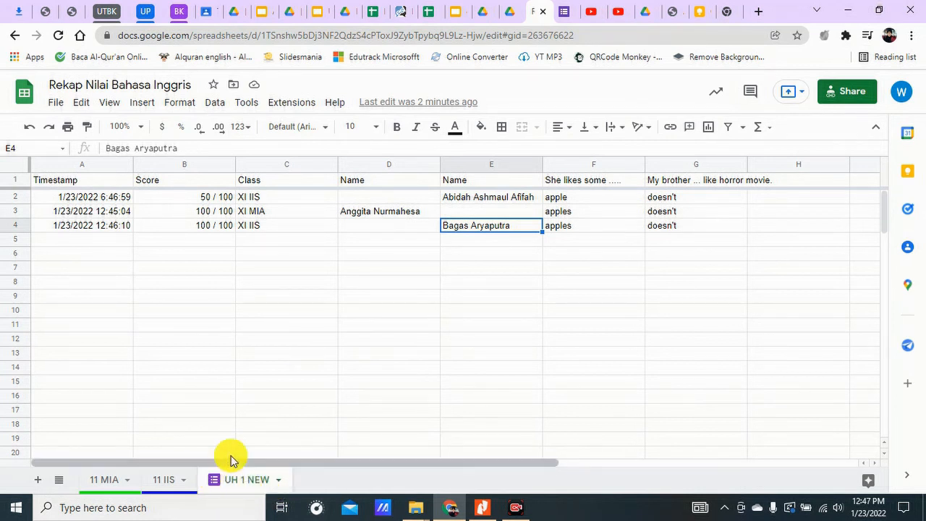
{"action": "left_click", "coordinate": [275, 484]}
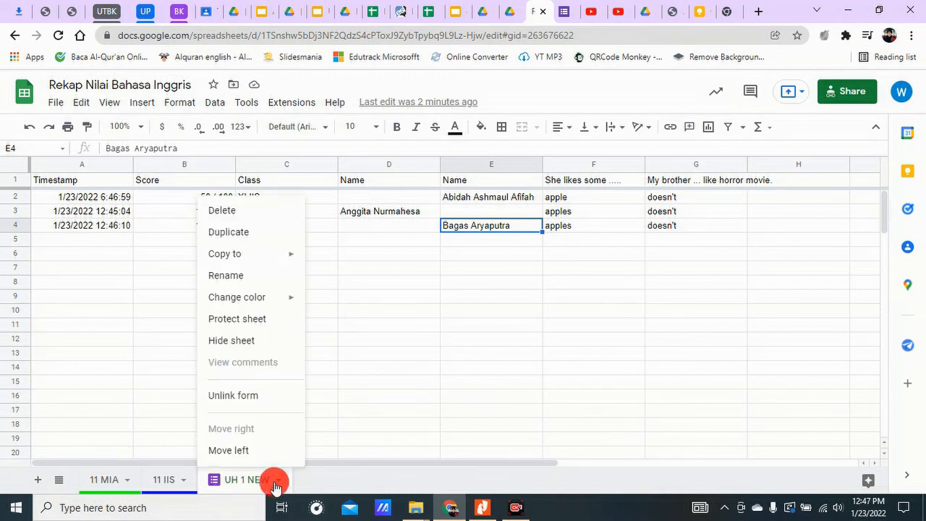
{"action": "left_click", "coordinate": [268, 277]}
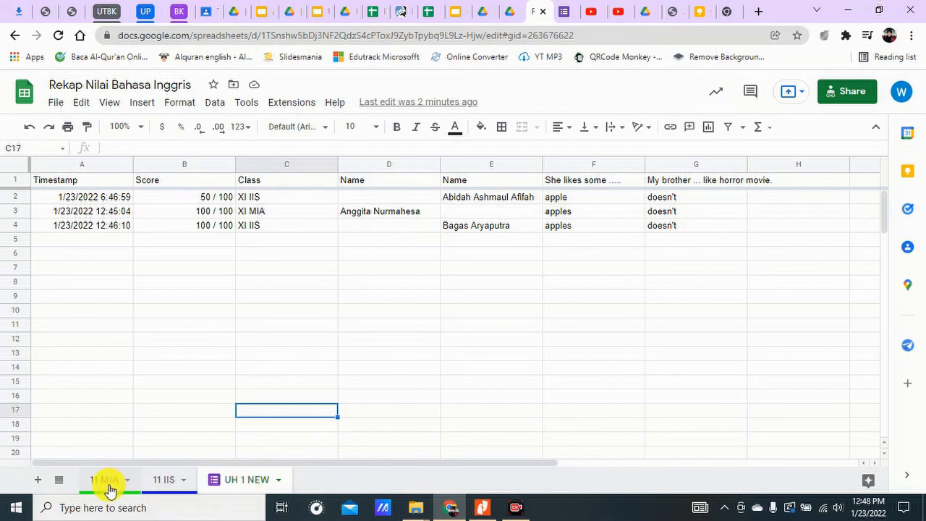
Step: Examine the UH 1 NEW sheet reference inside the PH 1 formula in cell D2 of the 11 IIS sheet
{"action": "left_click", "coordinate": [154, 480]}
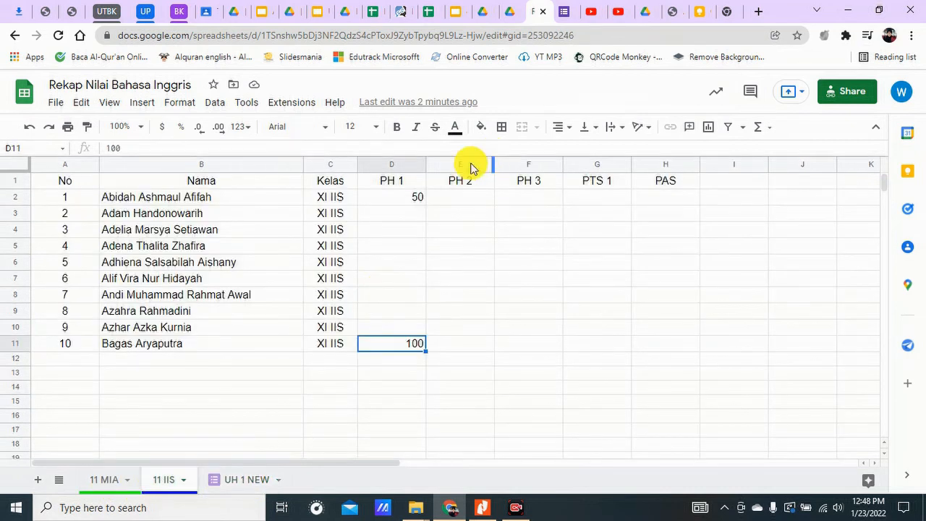
{"action": "left_click", "coordinate": [405, 203]}
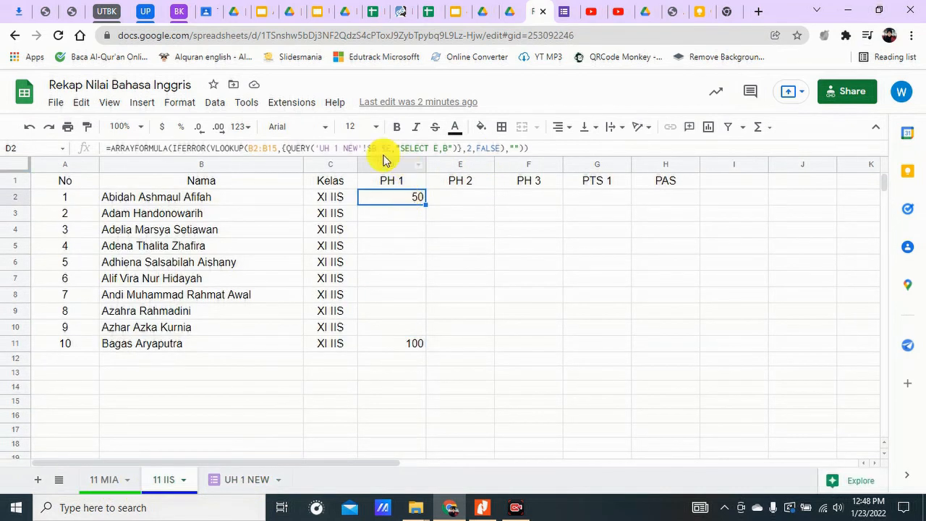
{"action": "left_click_drag", "start_coordinate": [322, 147], "coordinate": [361, 149]}
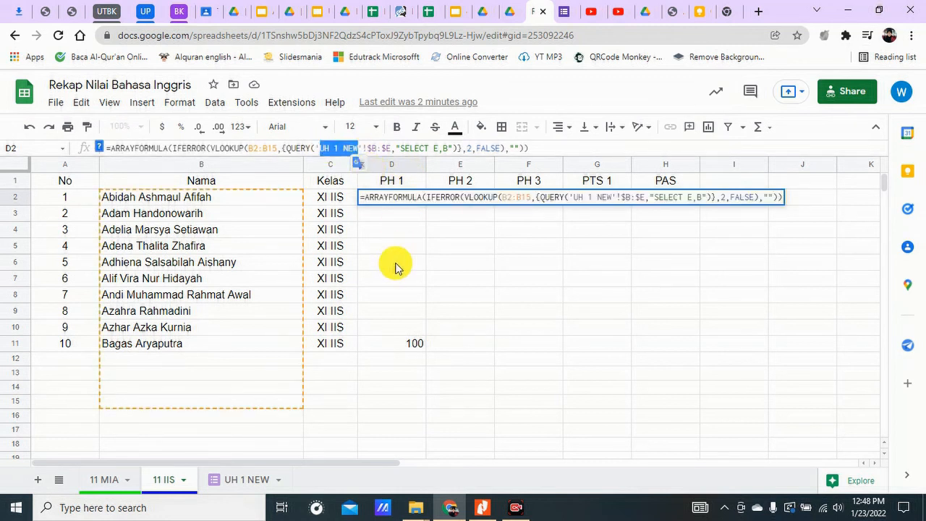
{"action": "left_click", "coordinate": [340, 143]}
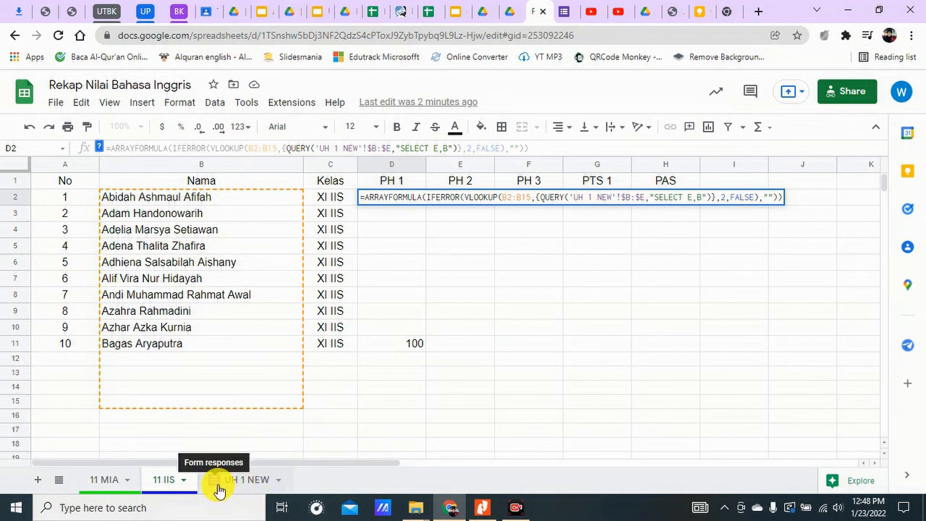
{"action": "left_click", "coordinate": [339, 148]}
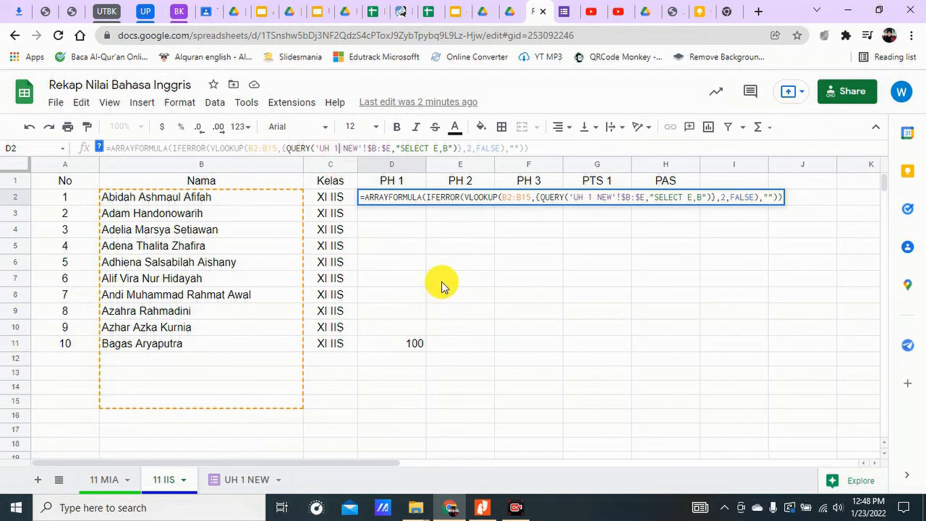
{"action": "key", "text": "Escape"}
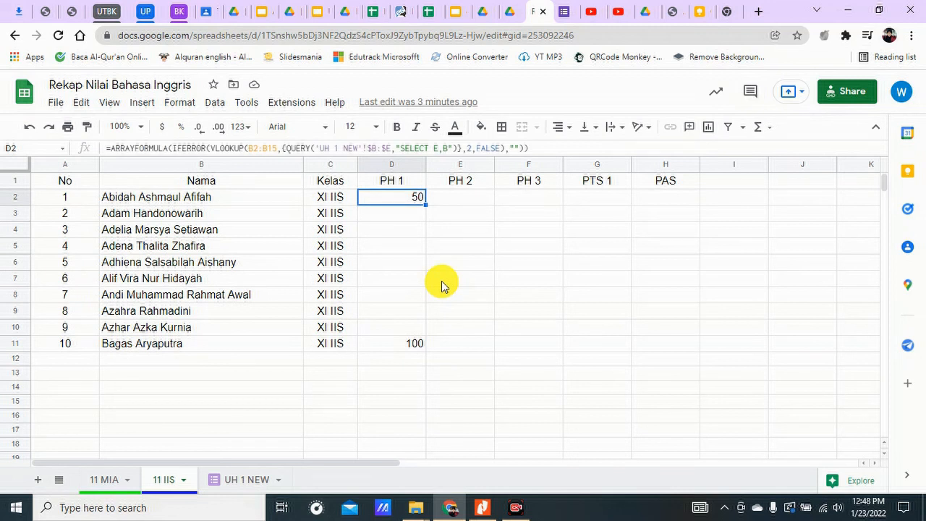
{"action": "left_click", "coordinate": [392, 262]}
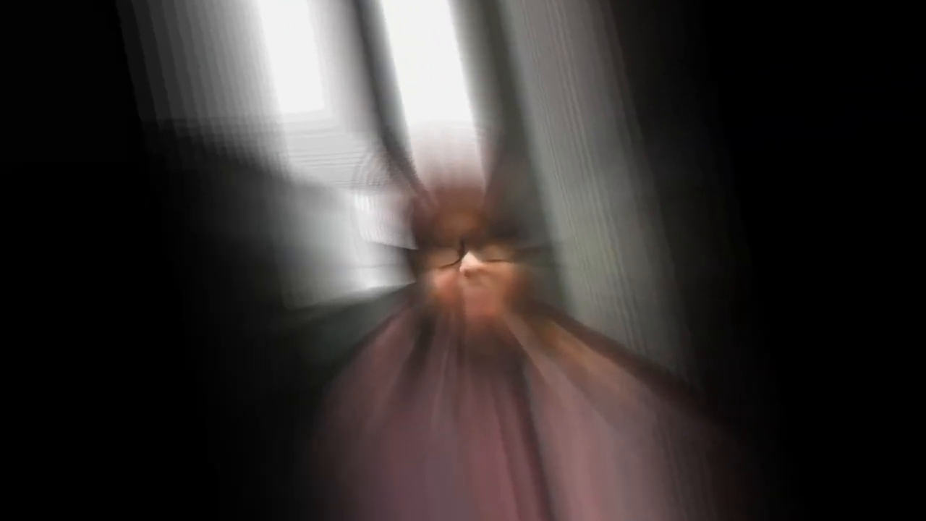